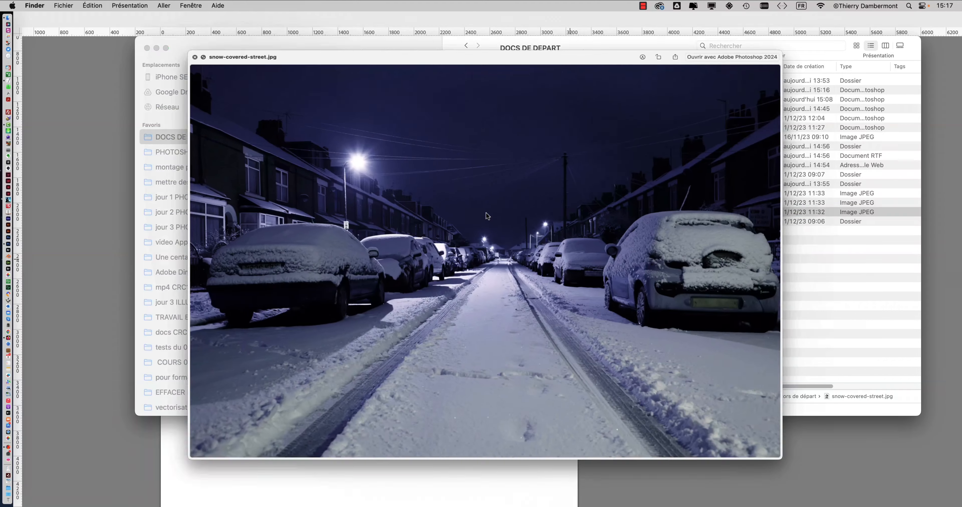
Preview snowy-forest-path.jpg from the "décors de départ" folder and open it in Photoshop
{"action": "key", "text": "space"}
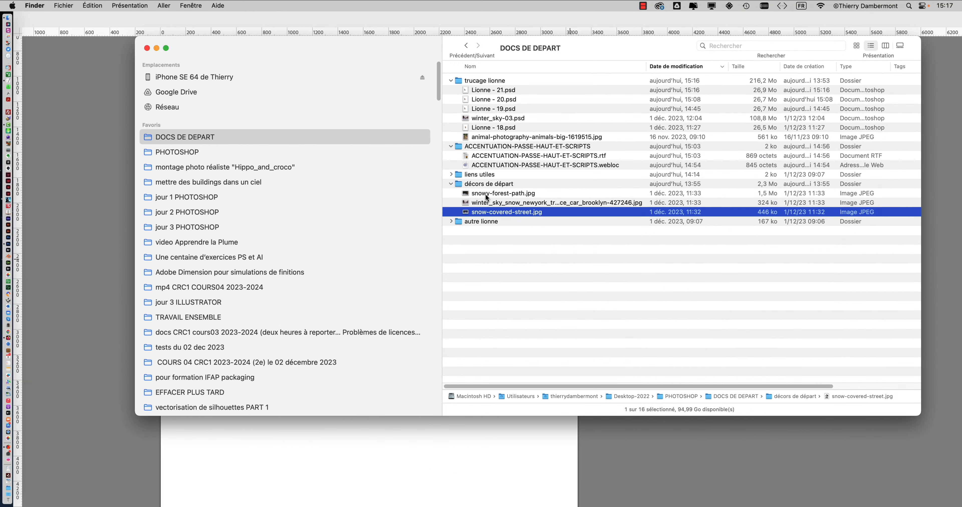
{"action": "left_click", "coordinate": [486, 194]}
{"action": "key", "text": "space"}
{"action": "key", "text": "space"}
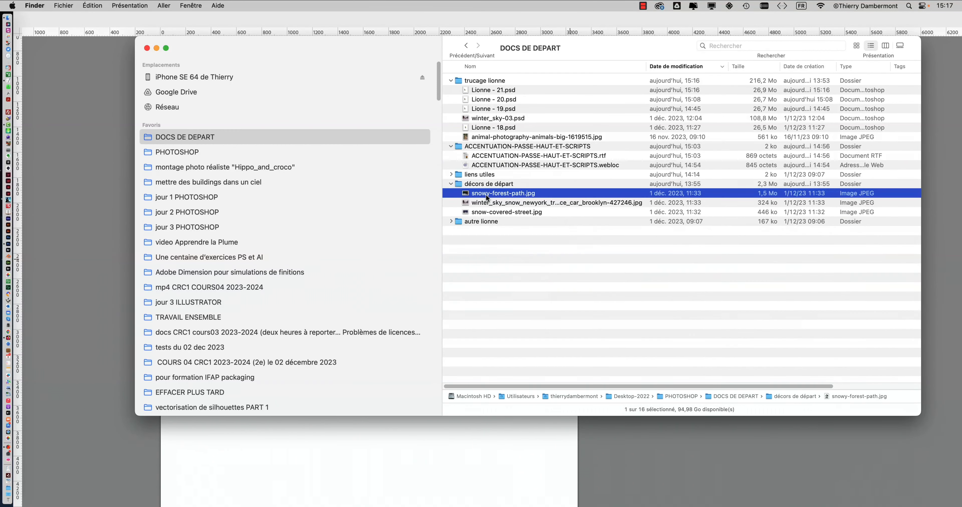
{"action": "left_click_drag", "start_coordinate": [486, 196], "coordinate": [20, 230]}
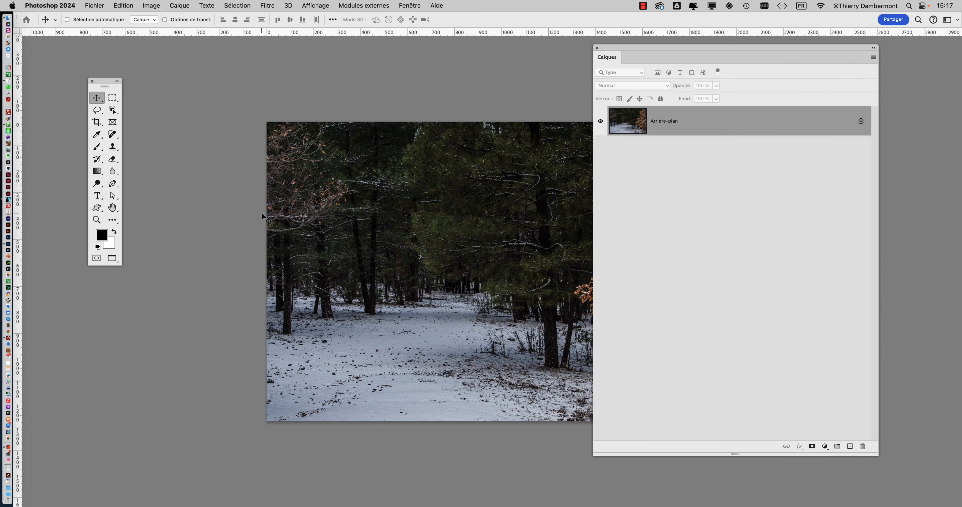
{"action": "left_click_drag", "start_coordinate": [333, 215], "coordinate": [200, 199]}
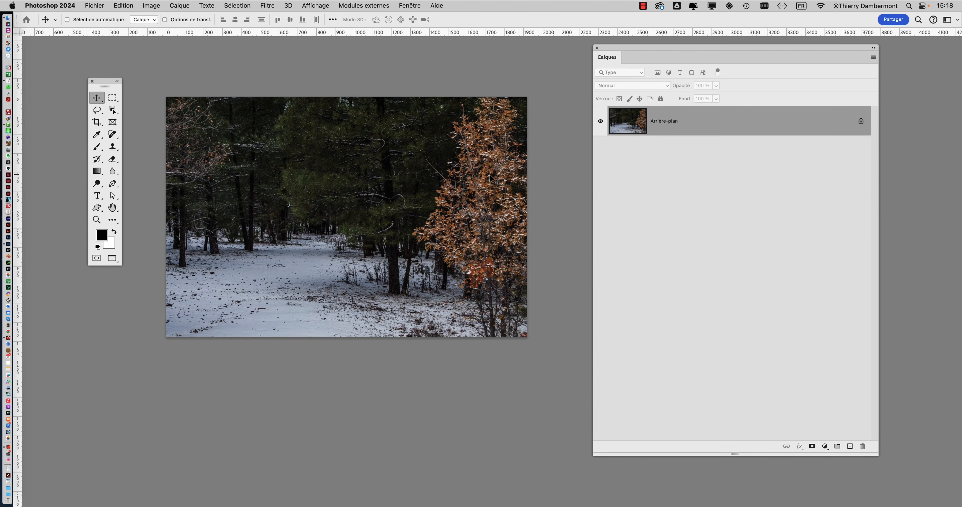
Return to the standard screen mode and enlarge the floating document window to nearly fill the screen
{"action": "key", "text": "f"}
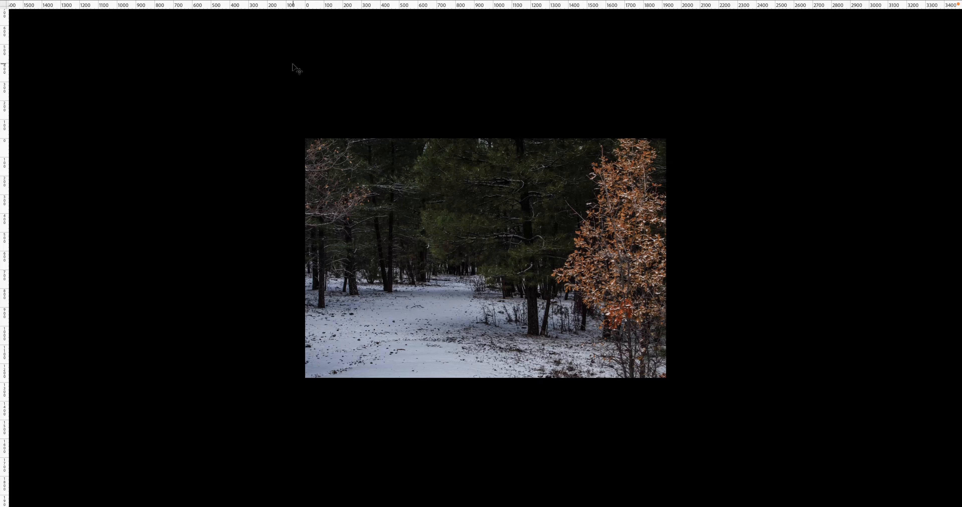
{"action": "key", "text": "f"}
{"action": "key", "text": "super+alt+h"}
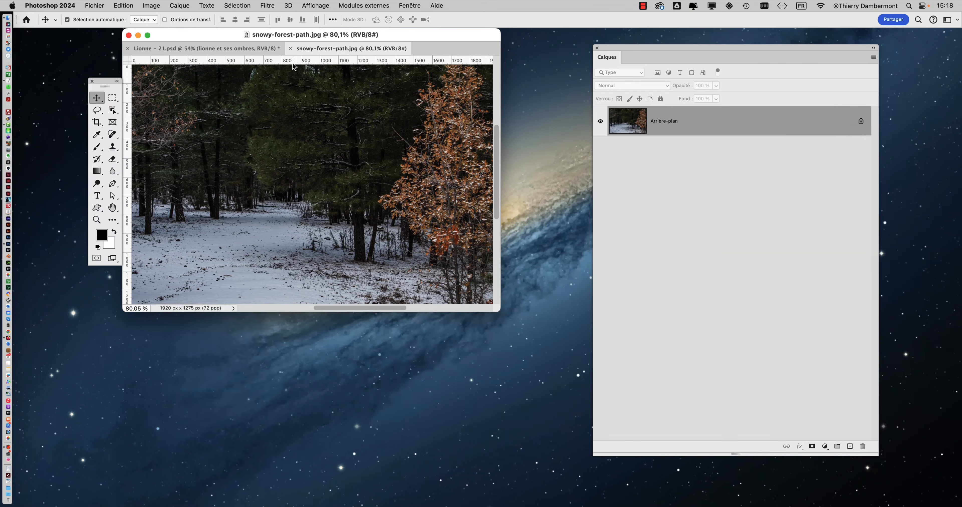
{"action": "left_click_drag", "start_coordinate": [244, 35], "coordinate": [139, 35]}
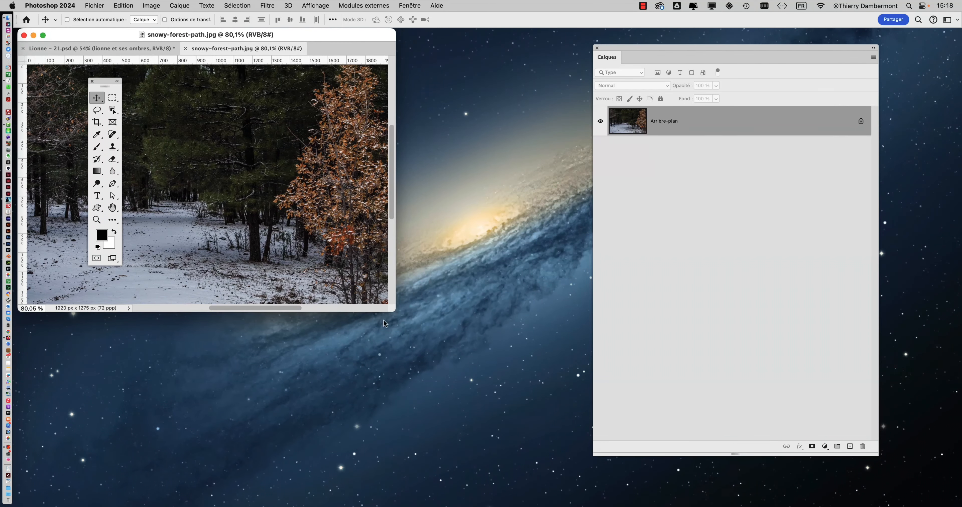
{"action": "left_click_drag", "start_coordinate": [391, 313], "coordinate": [951, 504]}
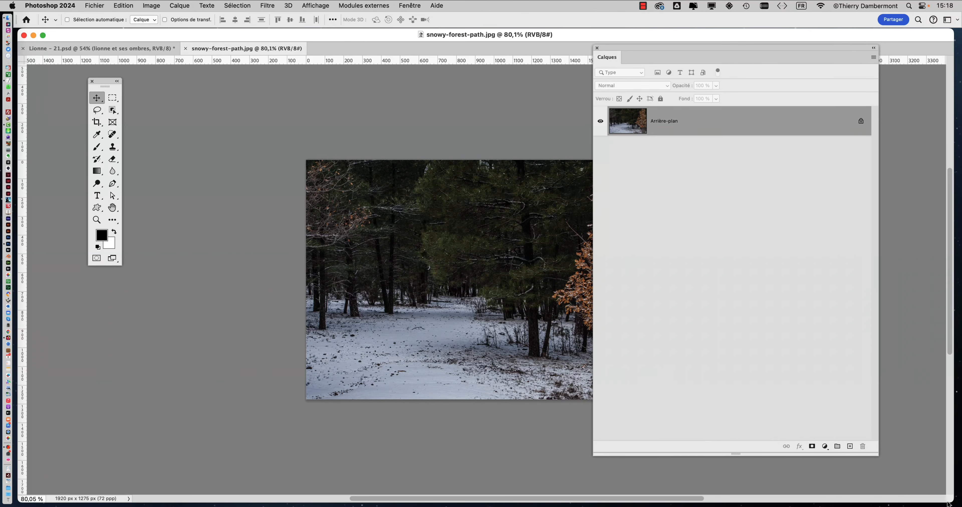
{"action": "left_click_drag", "start_coordinate": [489, 261], "coordinate": [348, 245]}
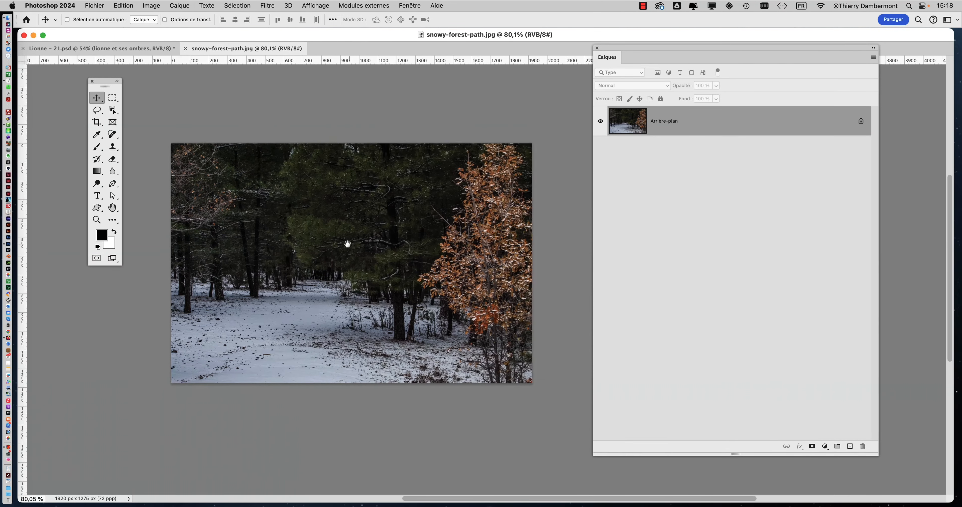
Compare the Lionne - 21.psd and snowy-forest-path.jpg documents by alternating between them, finishing on the lioness document
{"action": "left_click", "coordinate": [97, 50]}
{"action": "left_click", "coordinate": [218, 50]}
{"action": "left_click", "coordinate": [110, 50]}
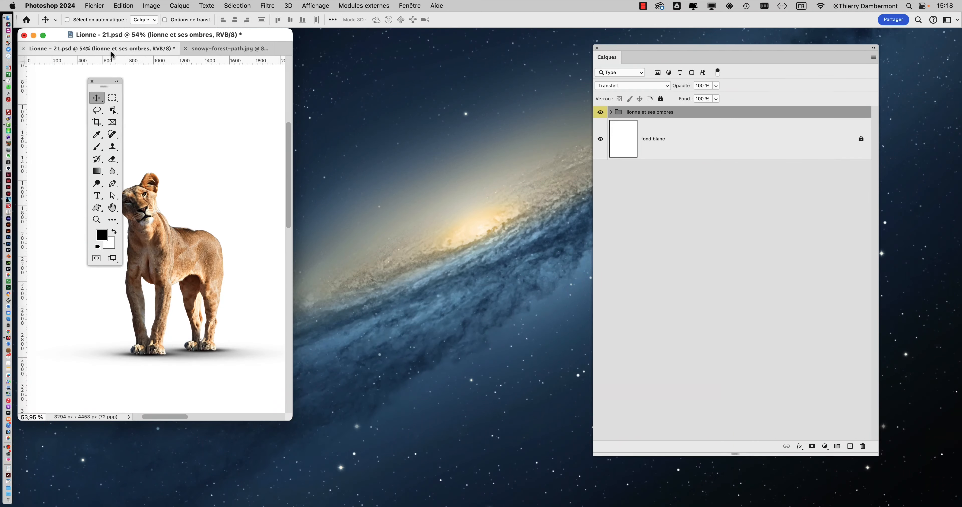
{"action": "left_click", "coordinate": [212, 49]}
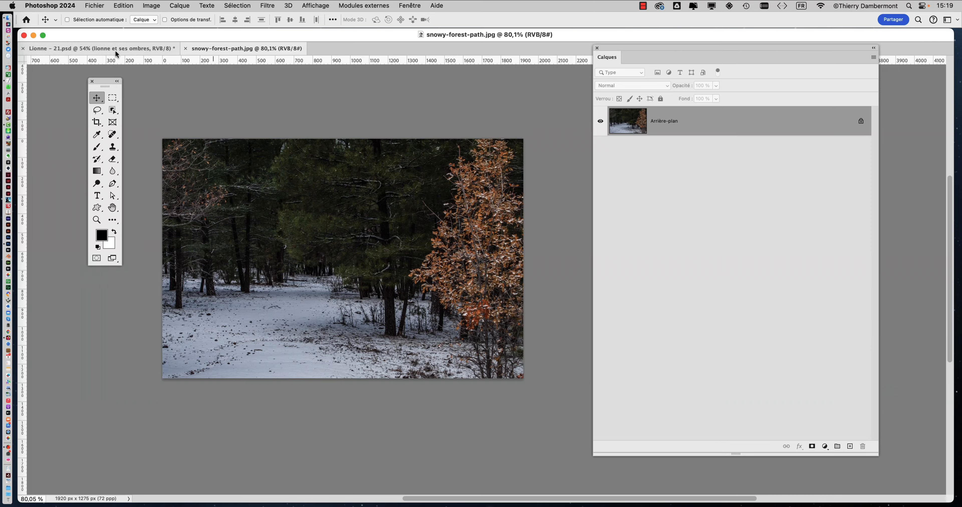
{"action": "left_click", "coordinate": [115, 50]}
{"action": "left_click", "coordinate": [213, 48]}
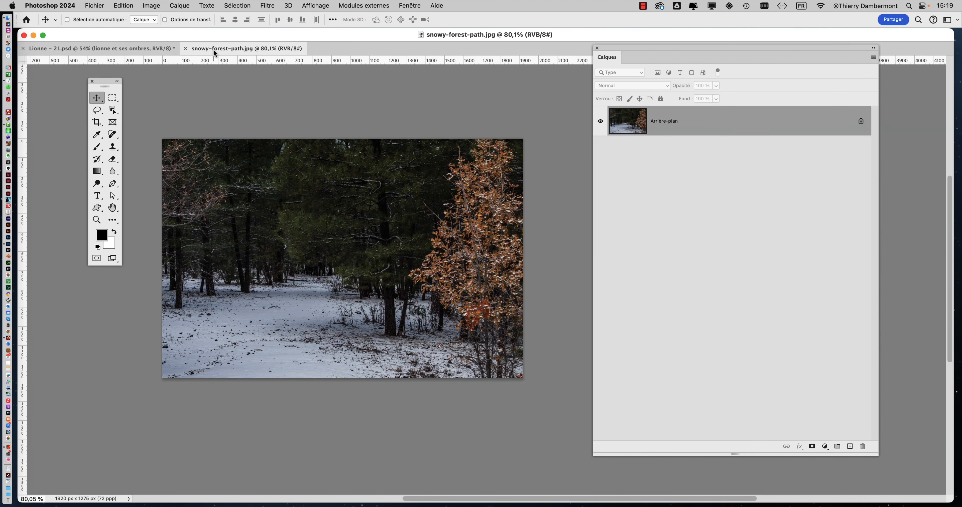
{"action": "left_click", "coordinate": [116, 48]}
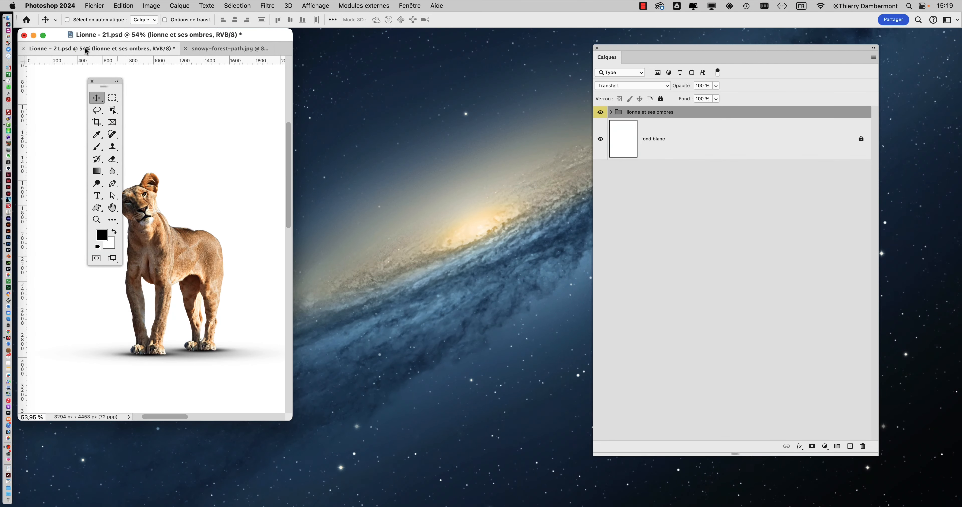
Check the pixel dimensions of Lionne - 21.psd in the image size settings without changing them
{"action": "left_click", "coordinate": [151, 5]}
{"action": "left_click", "coordinate": [166, 77]}
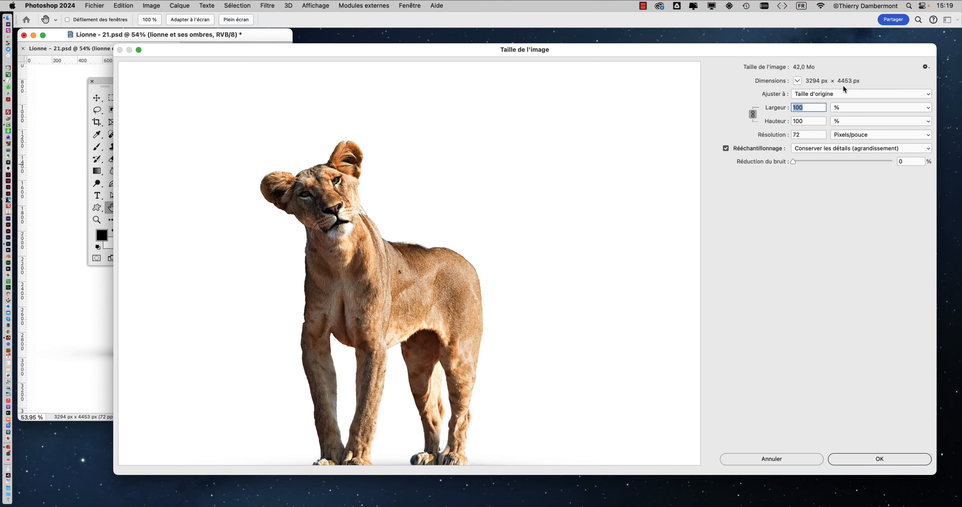
{"action": "left_click", "coordinate": [783, 463]}
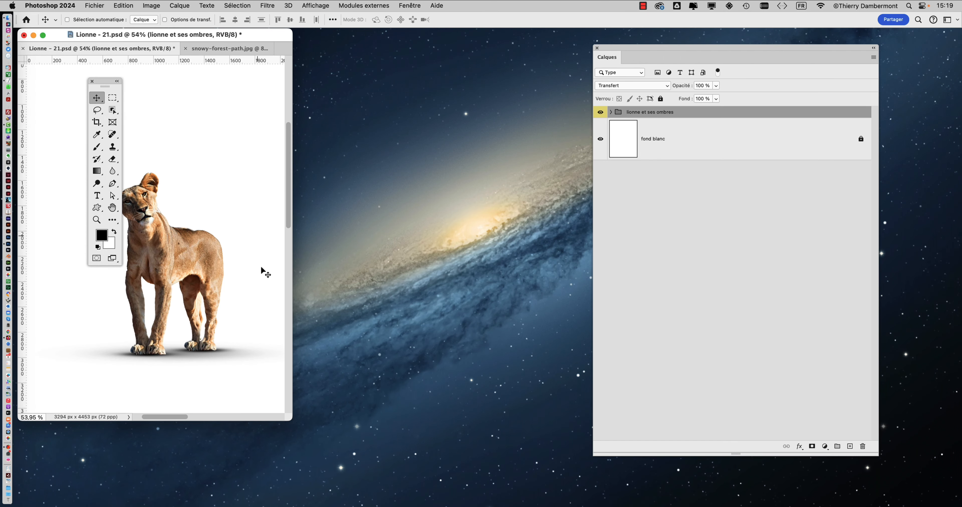
Enlarge the Lionne - 21.psd window around the lioness and inspect the "lionne et ses ombres" group
{"action": "left_click_drag", "start_coordinate": [290, 420], "coordinate": [518, 482]}
{"action": "scroll", "coordinate": [339, 354], "scroll_direction": "down", "scroll_amount": 6}
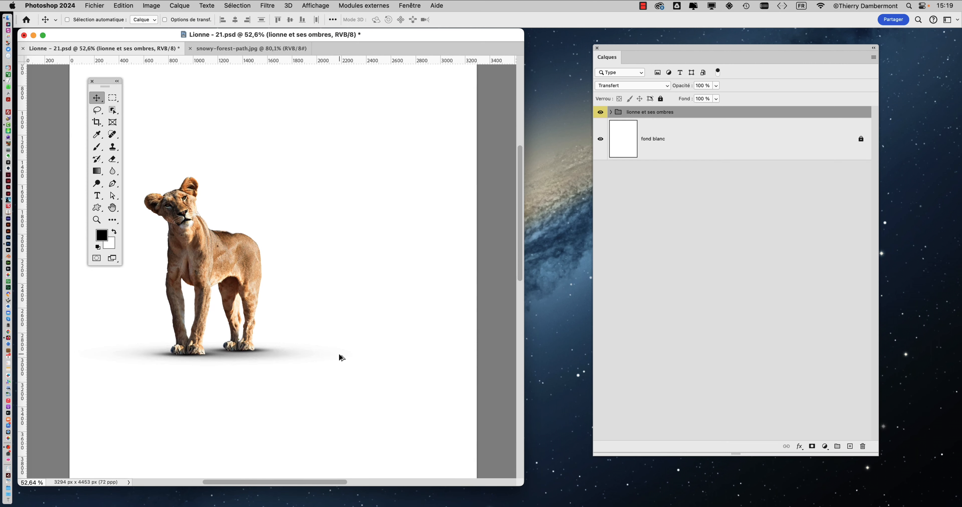
{"action": "scroll", "coordinate": [339, 354], "scroll_direction": "up", "scroll_amount": 10}
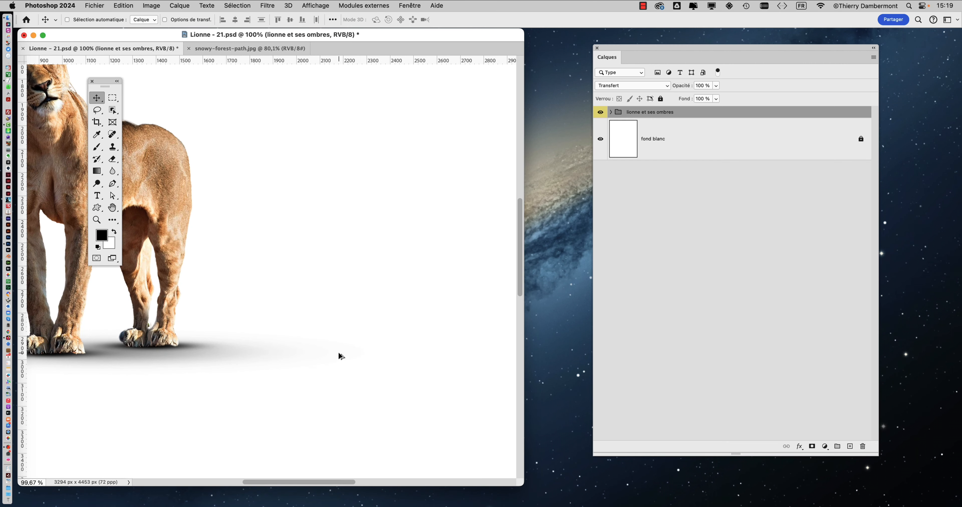
{"action": "scroll", "coordinate": [339, 354], "scroll_direction": "down", "scroll_amount": 3}
{"action": "left_click_drag", "start_coordinate": [227, 286], "coordinate": [345, 330]}
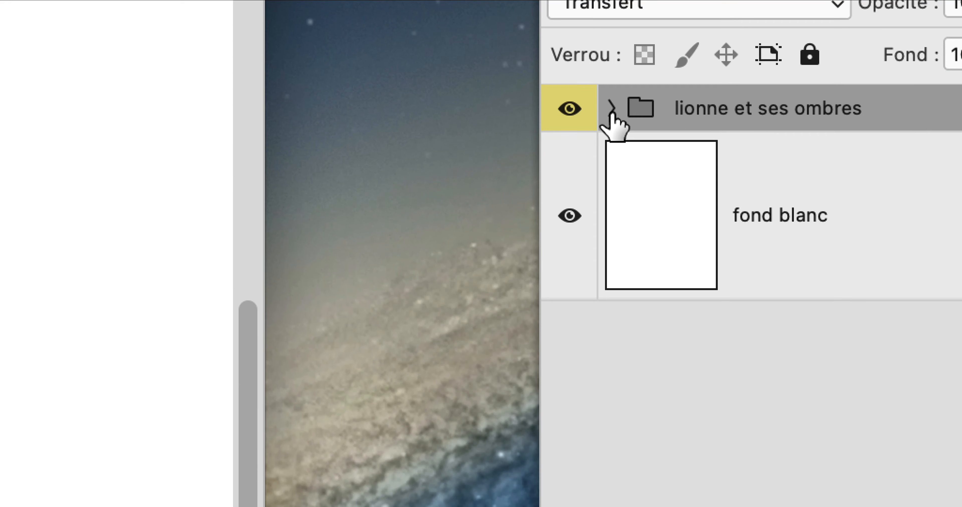
{"action": "left_click", "coordinate": [611, 110]}
{"action": "left_click", "coordinate": [612, 110]}
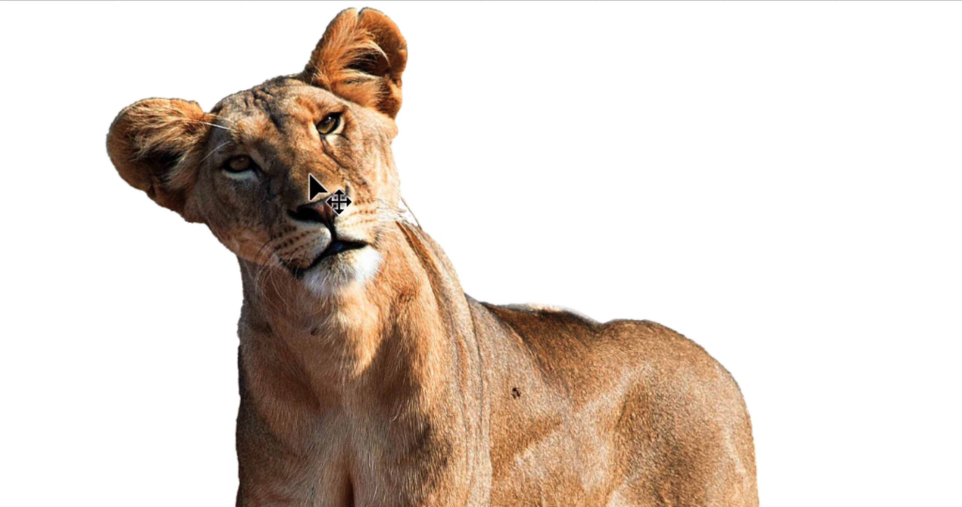
Copy the "lionne et ses ombres" group into snowy-forest-path.jpg and place the lioness with her paws on the snow
{"action": "left_click_drag", "start_coordinate": [309, 175], "coordinate": [318, 208]}
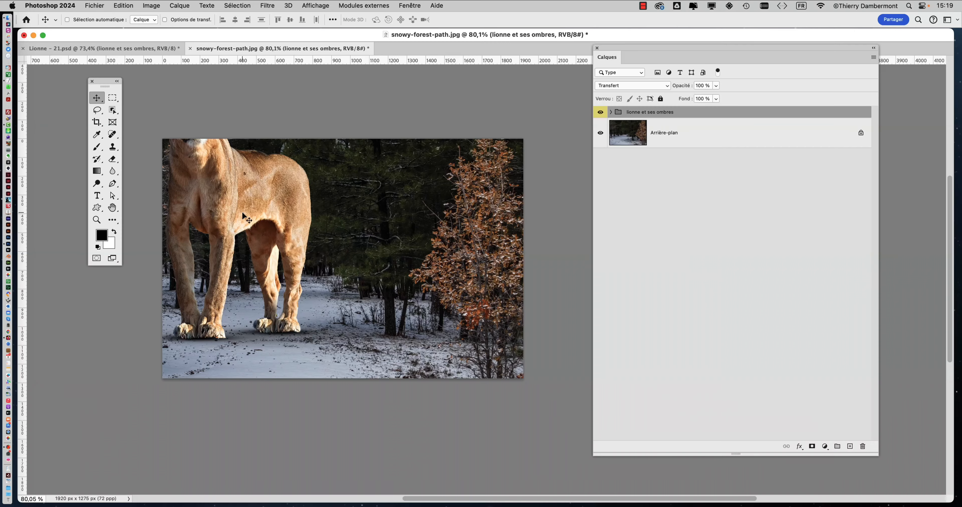
{"action": "left_click_drag", "start_coordinate": [242, 211], "coordinate": [283, 204]}
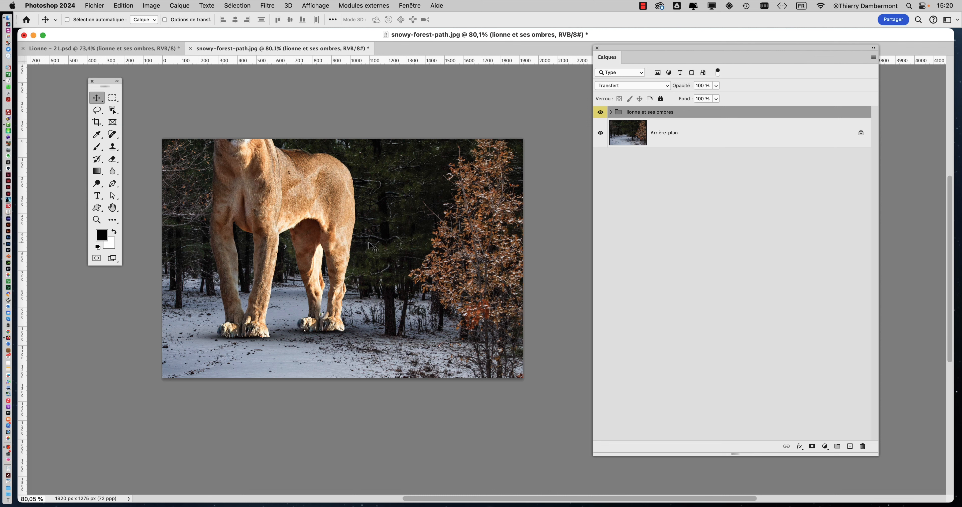
{"action": "mouse_move", "coordinate": [323, 215]}
{"action": "left_mouse_down"}
{"action": "mouse_move", "coordinate": [420, 271]}
{"action": "mouse_move", "coordinate": [457, 232]}
{"action": "mouse_move", "coordinate": [344, 287]}
{"action": "mouse_move", "coordinate": [370, 208]}
{"action": "mouse_move", "coordinate": [336, 234]}
{"action": "mouse_move", "coordinate": [322, 224]}
{"action": "left_mouse_up"}
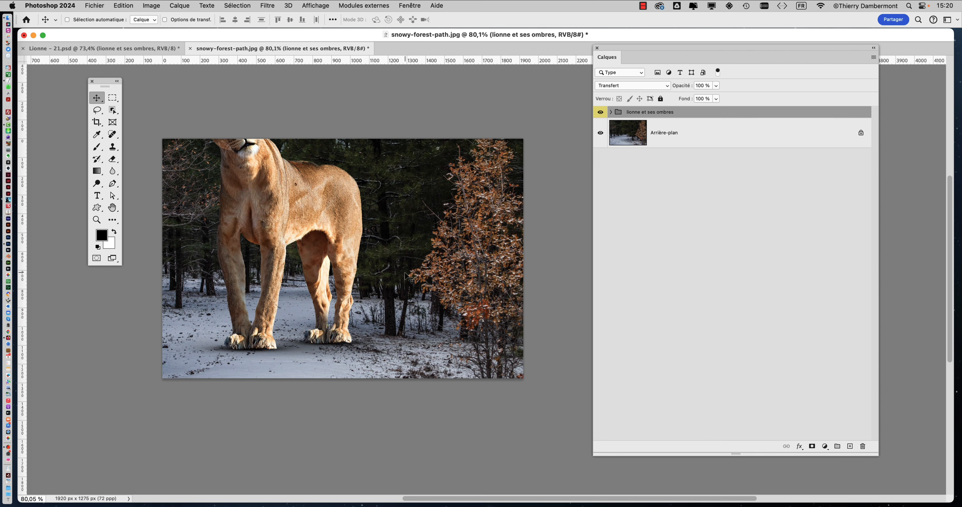
Scale down the "lionne et ses ombres" group with Free Transform until the whole lioness fits inside the forest image
{"action": "scroll", "coordinate": [399, 225], "scroll_direction": "down", "scroll_amount": 1}
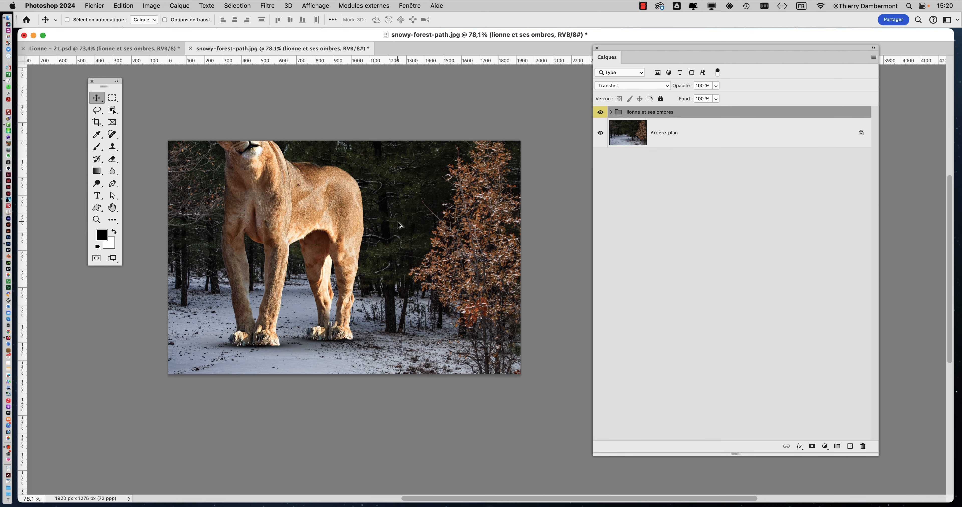
{"action": "scroll", "coordinate": [399, 226], "scroll_direction": "down", "scroll_amount": 5}
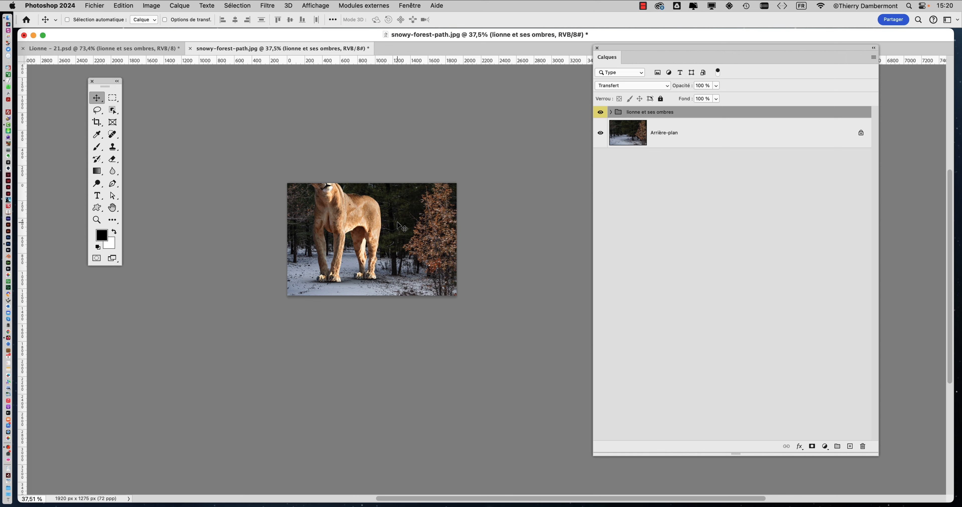
{"action": "left_click", "coordinate": [126, 5]}
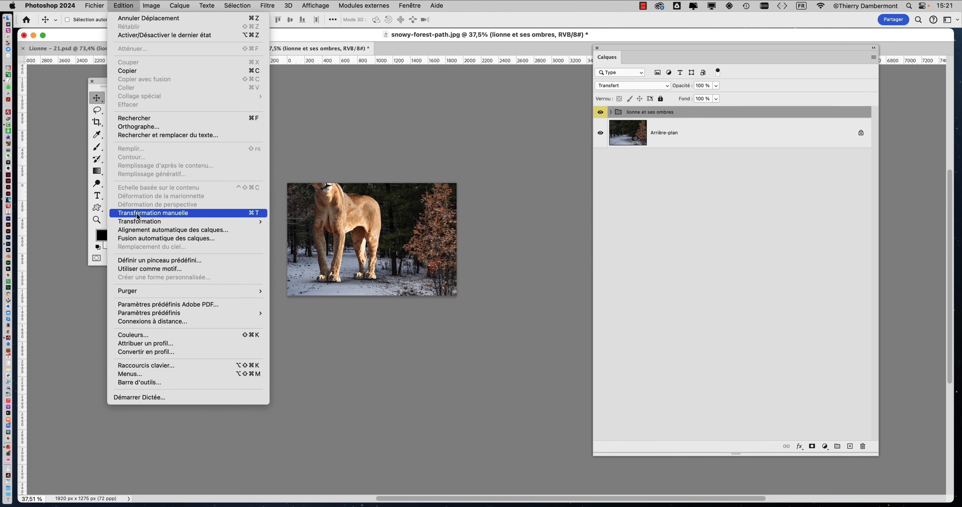
{"action": "left_click", "coordinate": [138, 213]}
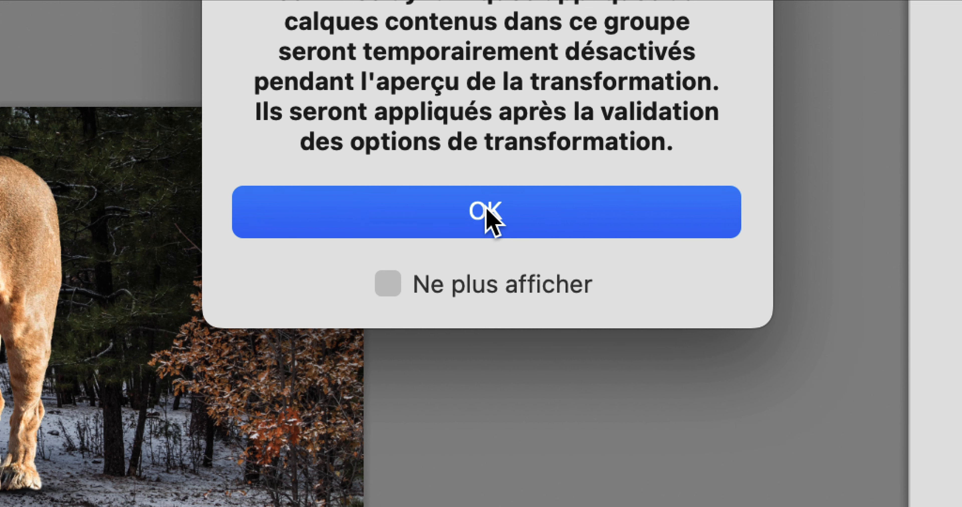
{"action": "left_click", "coordinate": [485, 211]}
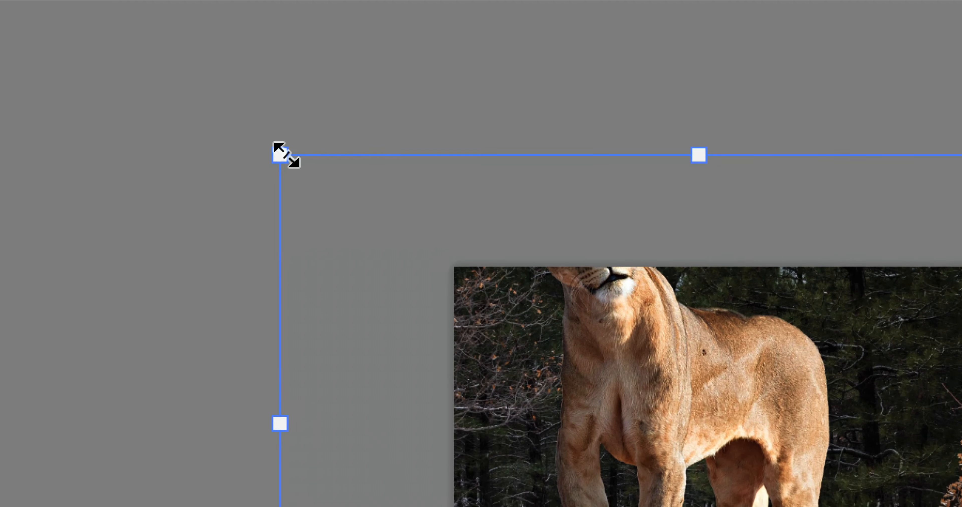
{"action": "left_click_drag", "start_coordinate": [220, 200], "coordinate": [262, 227]}
{"action": "left_click_drag", "start_coordinate": [297, 163], "coordinate": [369, 208]}
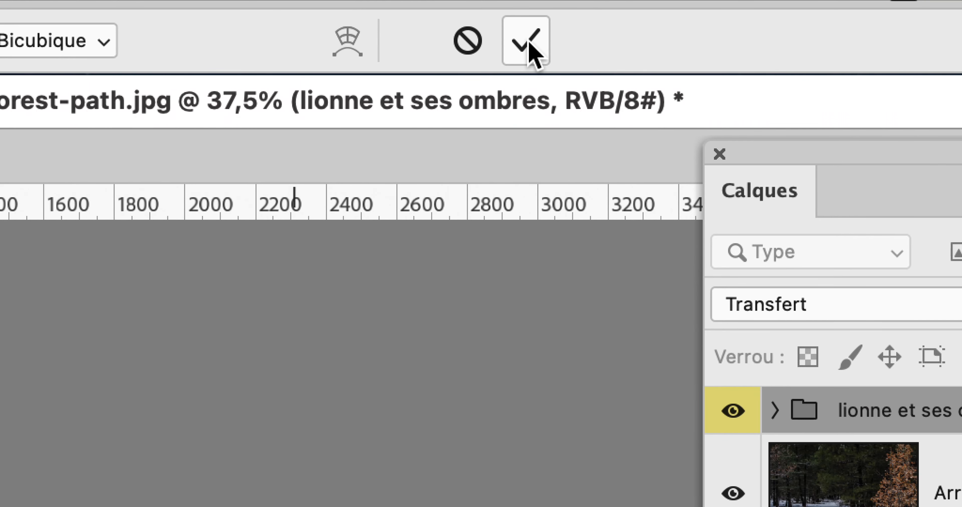
{"action": "left_click", "coordinate": [529, 43]}
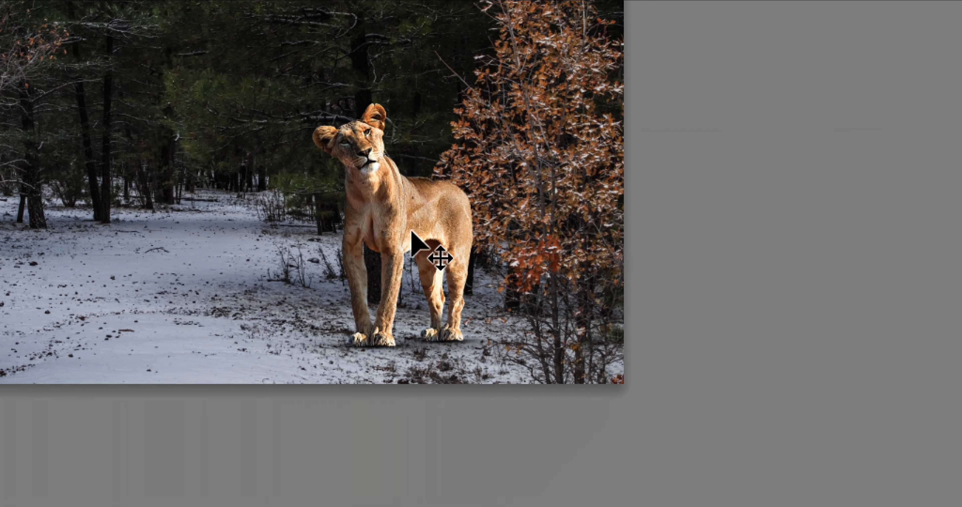
Move the lioness group onto the snowy path in the left part of the image and inspect its paws and shadows
{"action": "left_click_drag", "start_coordinate": [412, 232], "coordinate": [208, 227]}
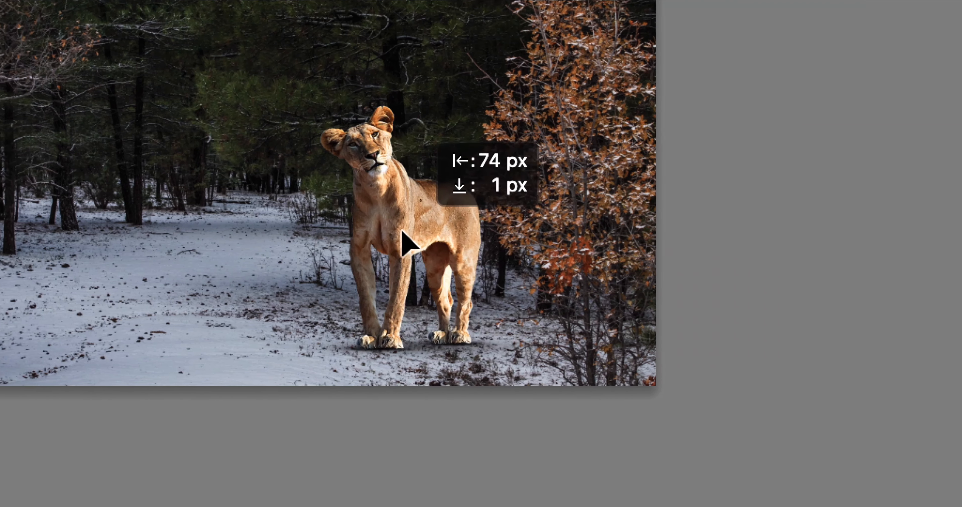
{"action": "mouse_move", "coordinate": [371, 231]}
{"action": "left_mouse_down"}
{"action": "mouse_move", "coordinate": [392, 232]}
{"action": "mouse_move", "coordinate": [355, 230]}
{"action": "left_mouse_up"}
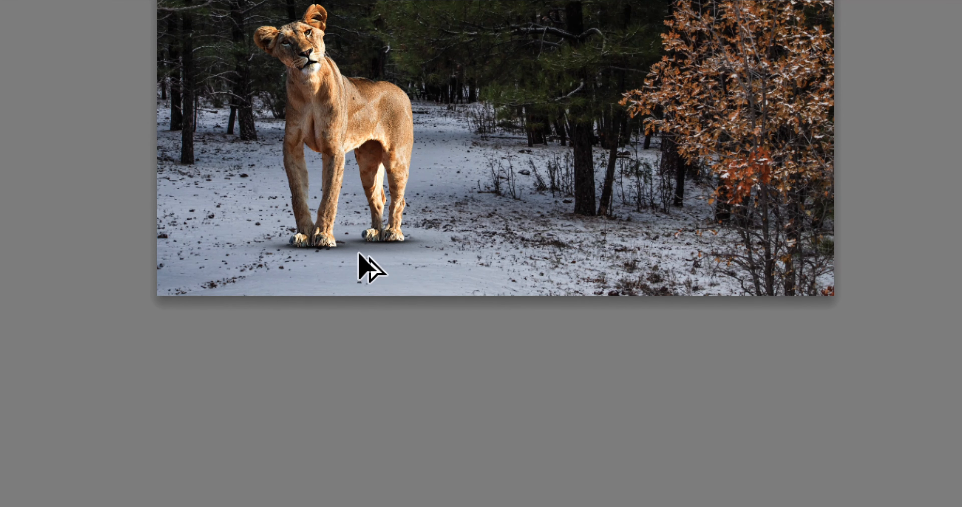
{"action": "scroll", "coordinate": [358, 254], "scroll_direction": "up", "scroll_amount": 3}
{"action": "scroll", "coordinate": [360, 253], "scroll_direction": "down", "scroll_amount": 3}
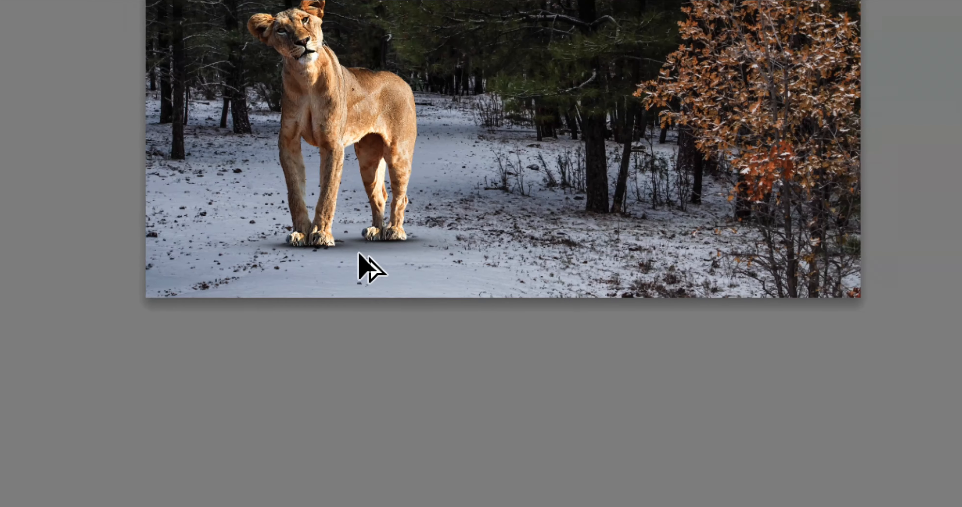
{"action": "scroll", "coordinate": [337, 284], "scroll_direction": "up", "scroll_amount": 10}
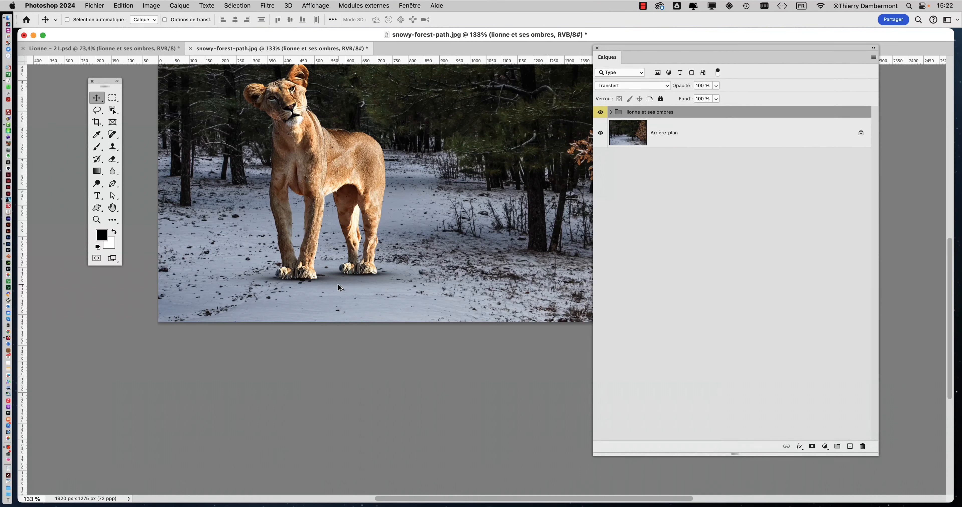
{"action": "scroll", "coordinate": [350, 320], "scroll_direction": "down", "scroll_amount": 1}
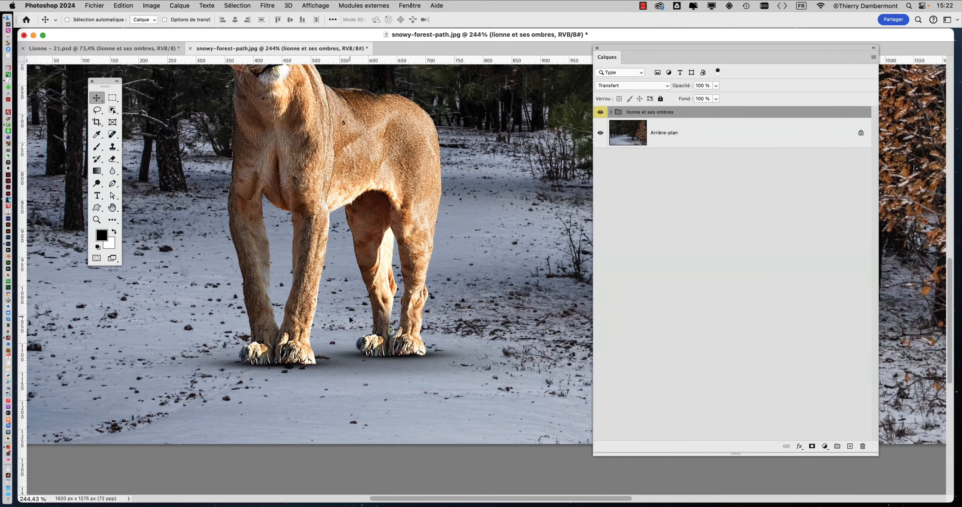
{"action": "scroll", "coordinate": [444, 287], "scroll_direction": "up", "scroll_amount": 2}
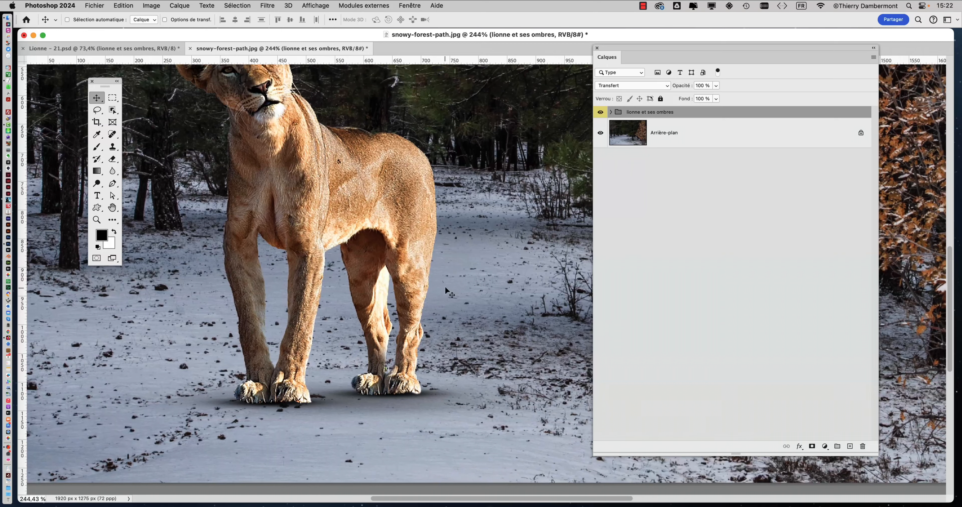
Expand the "lionne et ses ombres" group and compare the lioness with its three shadow layers hidden and shown again
{"action": "left_click", "coordinate": [610, 113]}
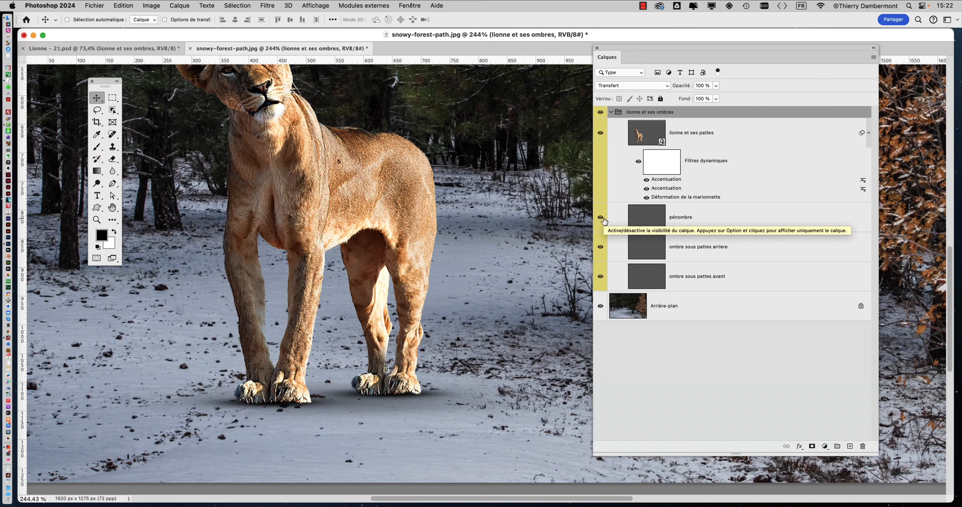
{"action": "left_click_drag", "start_coordinate": [589, 213], "coordinate": [592, 457]}
{"action": "scroll", "coordinate": [516, 262], "scroll_direction": "down", "scroll_amount": 2}
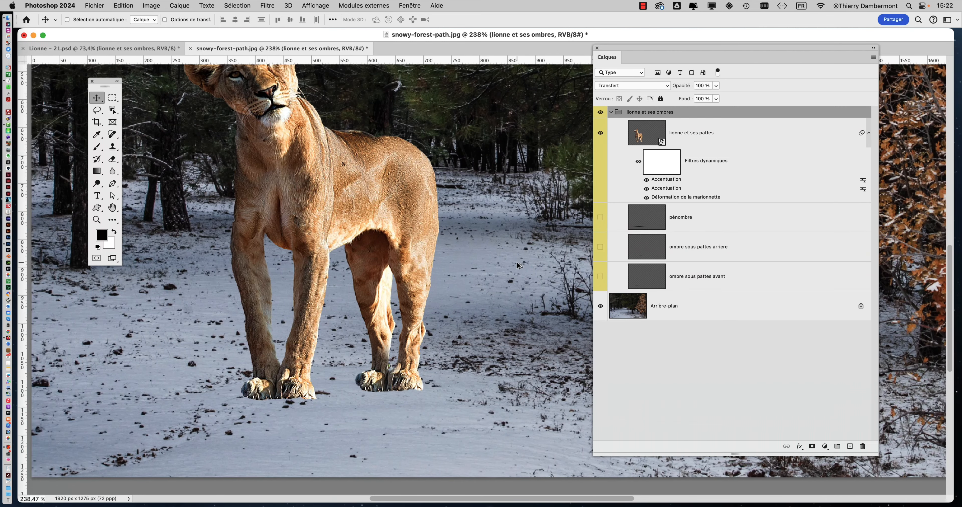
{"action": "left_click_drag", "start_coordinate": [597, 285], "coordinate": [600, 216]}
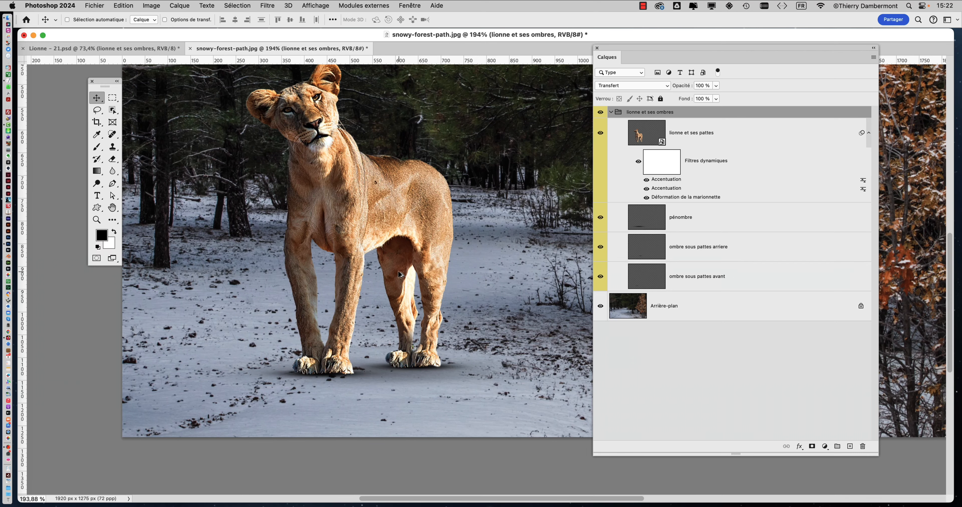
Examine how the lioness and her shadows sit within the whole snowy forest scene
{"action": "scroll", "coordinate": [429, 265], "scroll_direction": "down", "scroll_amount": 3}
{"action": "scroll", "coordinate": [430, 265], "scroll_direction": "down", "scroll_amount": 3}
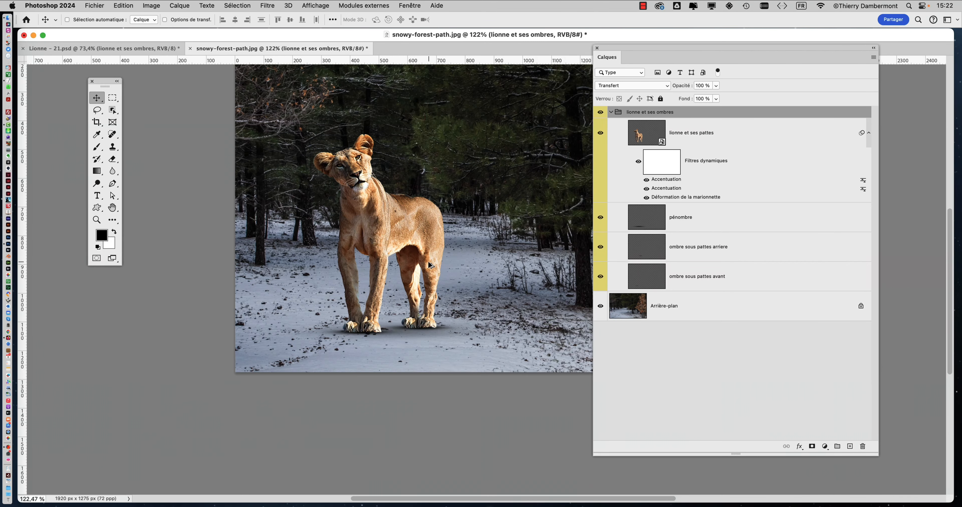
{"action": "left_click_drag", "start_coordinate": [467, 276], "coordinate": [357, 296]}
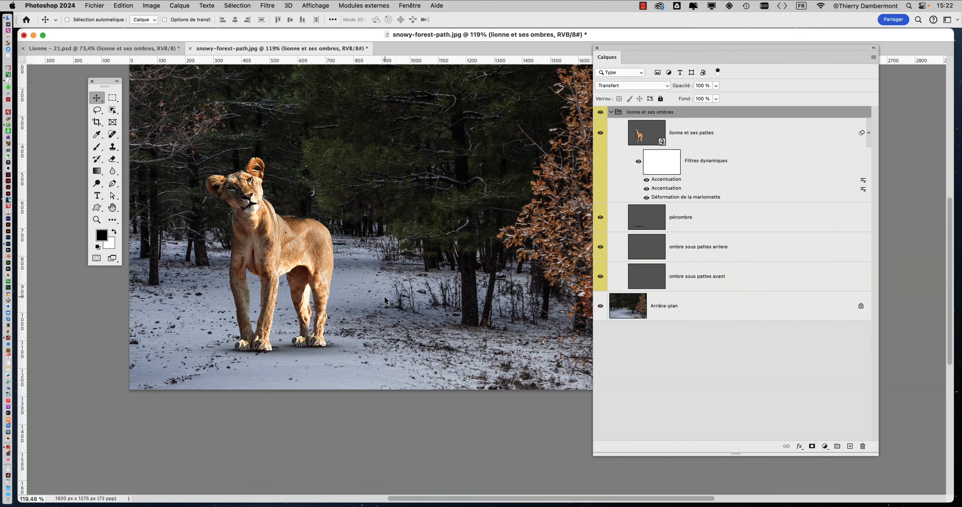
{"action": "scroll", "coordinate": [386, 299], "scroll_direction": "down", "scroll_amount": 3}
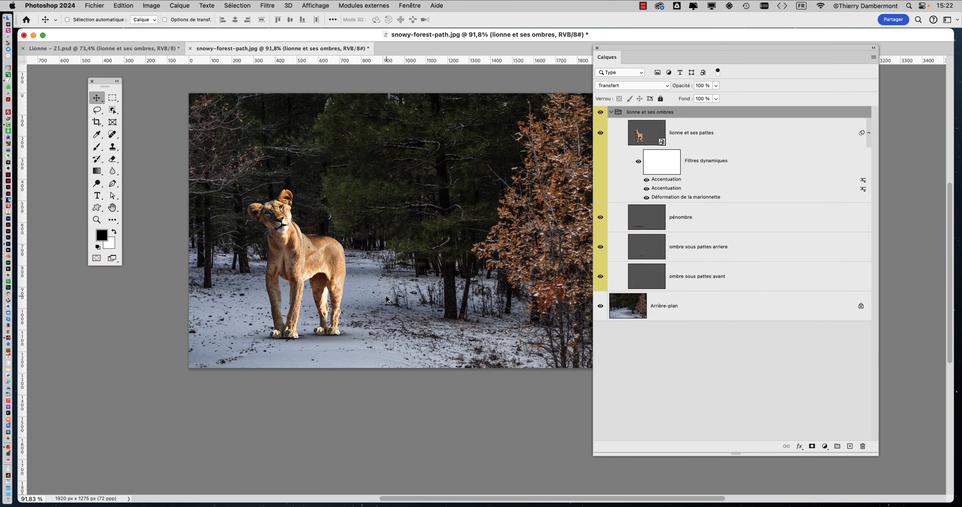
{"action": "scroll", "coordinate": [386, 299], "scroll_direction": "up", "scroll_amount": 3}
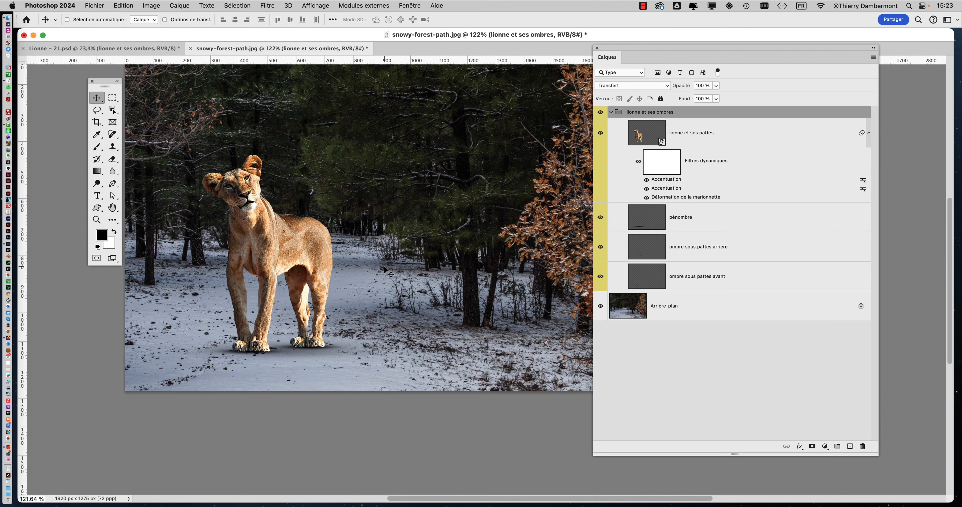
{"action": "scroll", "coordinate": [293, 249], "scroll_direction": "up", "scroll_amount": 1}
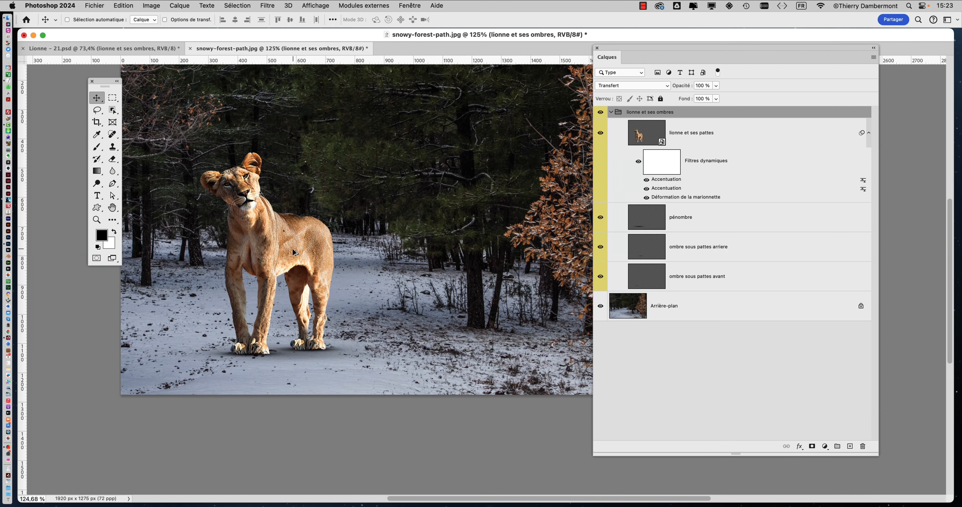
{"action": "scroll", "coordinate": [292, 249], "scroll_direction": "down", "scroll_amount": 5}
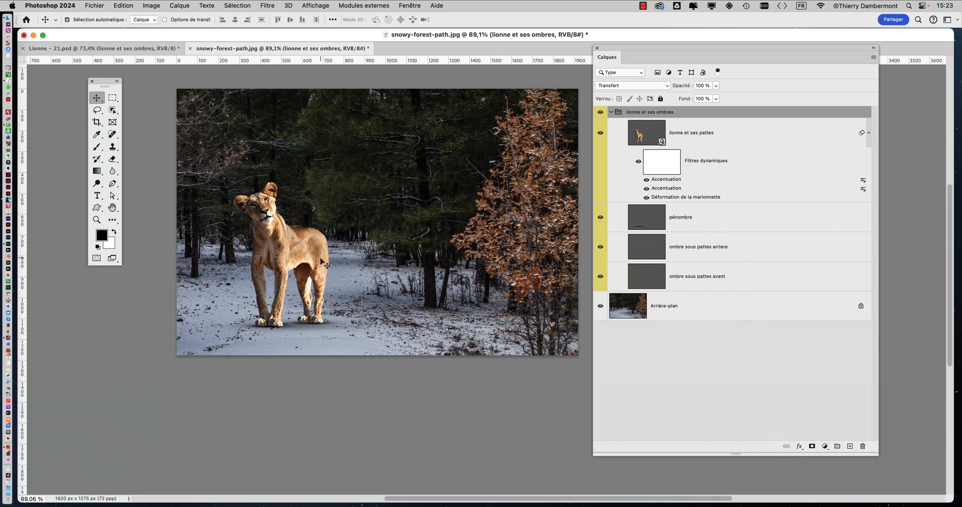
Inspect the lioness's fur and cutout edges up close against the forest background
{"action": "scroll", "coordinate": [254, 250], "scroll_direction": "up", "scroll_amount": 10}
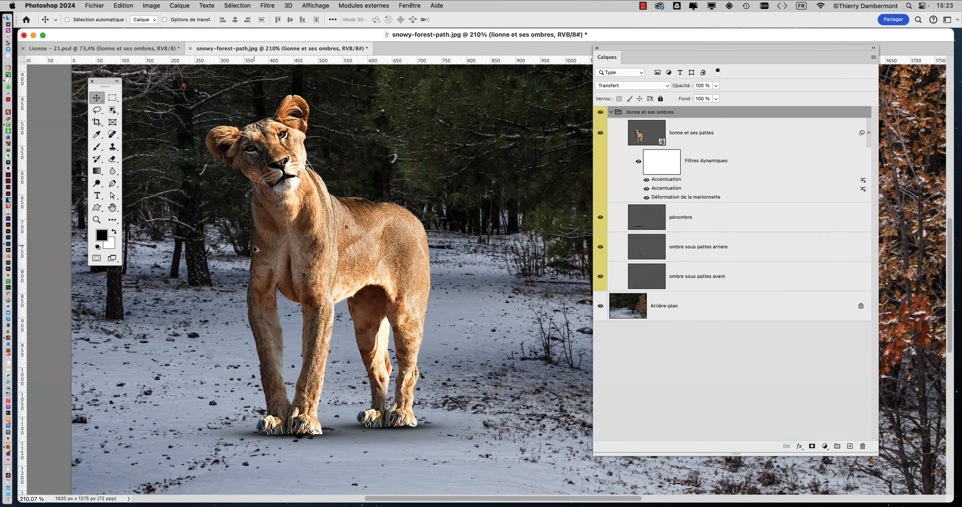
{"action": "scroll", "coordinate": [410, 203], "scroll_direction": "up", "scroll_amount": 8}
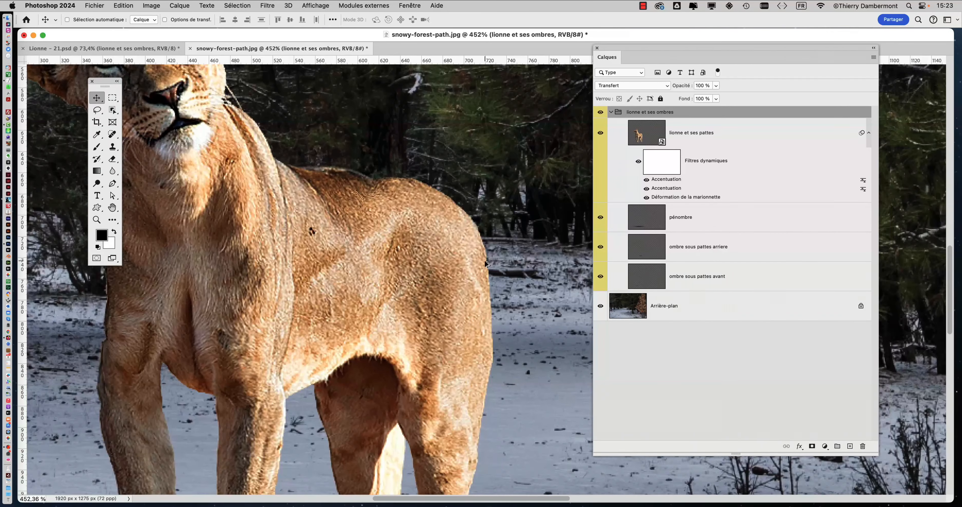
{"action": "scroll", "coordinate": [487, 264], "scroll_direction": "up", "scroll_amount": 2}
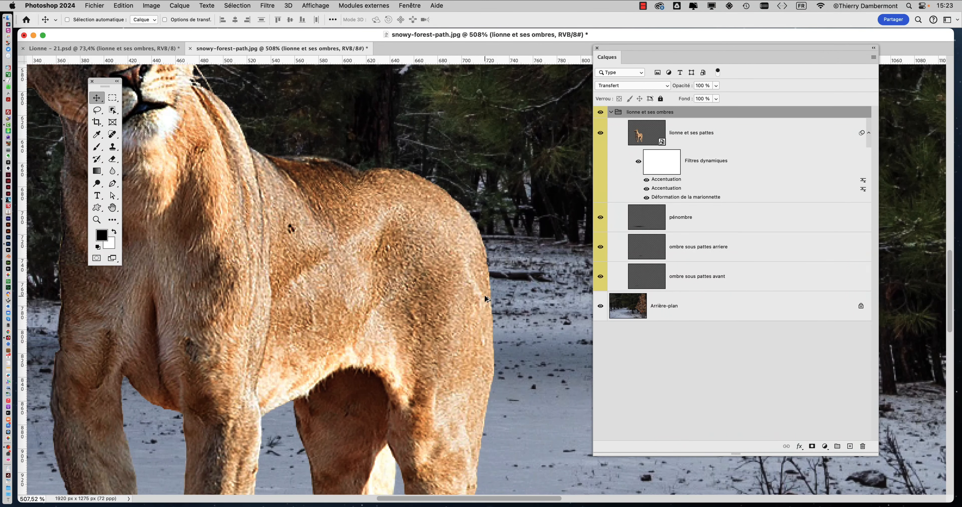
{"action": "scroll", "coordinate": [354, 212], "scroll_direction": "down", "scroll_amount": 4}
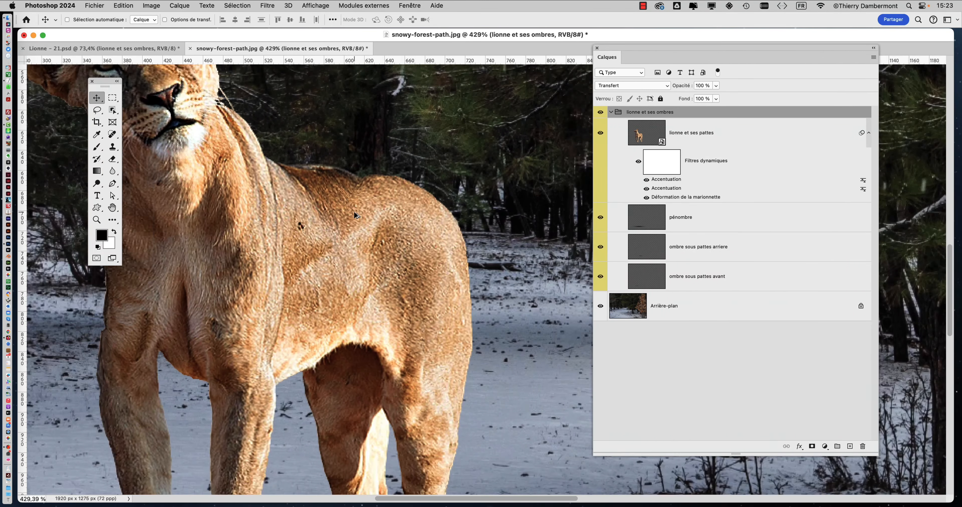
{"action": "scroll", "coordinate": [354, 212], "scroll_direction": "down", "scroll_amount": 2}
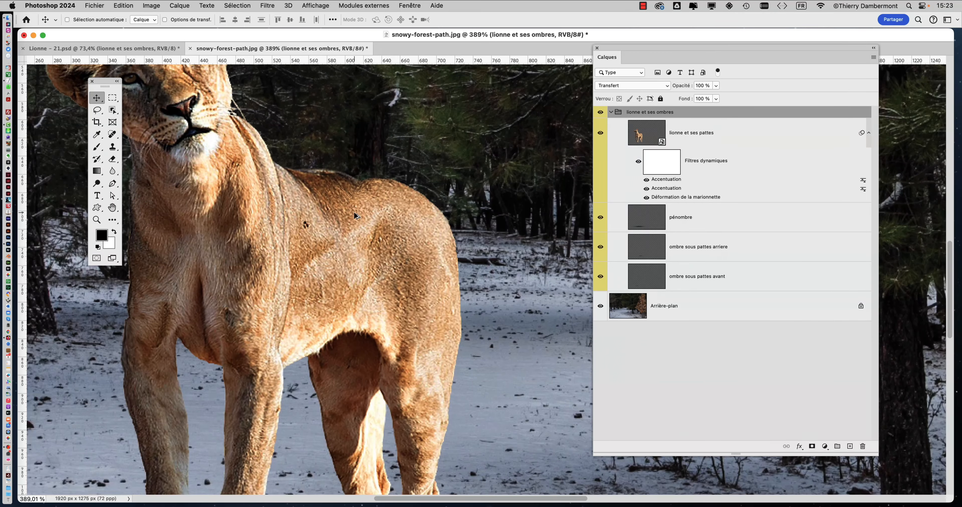
{"action": "scroll", "coordinate": [428, 235], "scroll_direction": "down", "scroll_amount": 10}
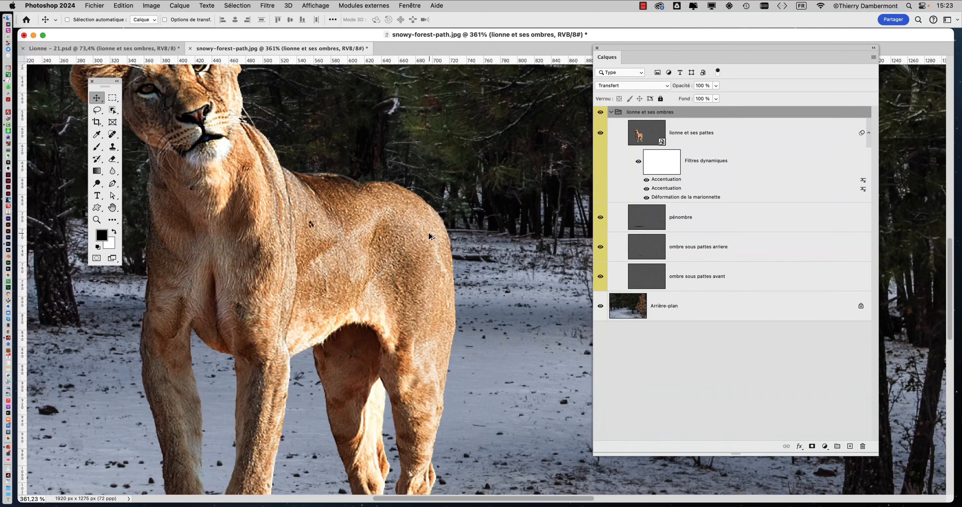
{"action": "scroll", "coordinate": [427, 236], "scroll_direction": "down", "scroll_amount": 3}
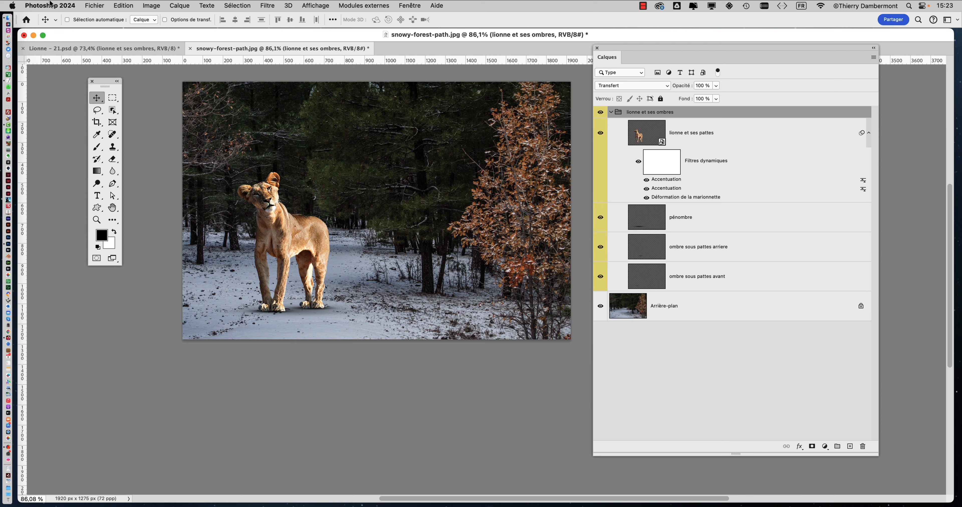
Save the composite in Photoshop format as snowy-forest-path-01.psd in the "décors de départ" folder
{"action": "left_click", "coordinate": [94, 6]}
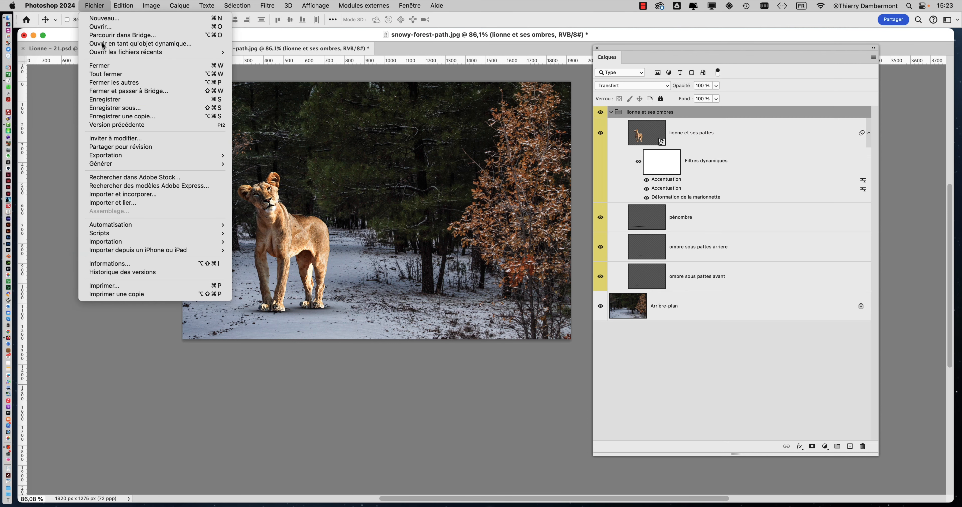
{"action": "left_click", "coordinate": [121, 107]}
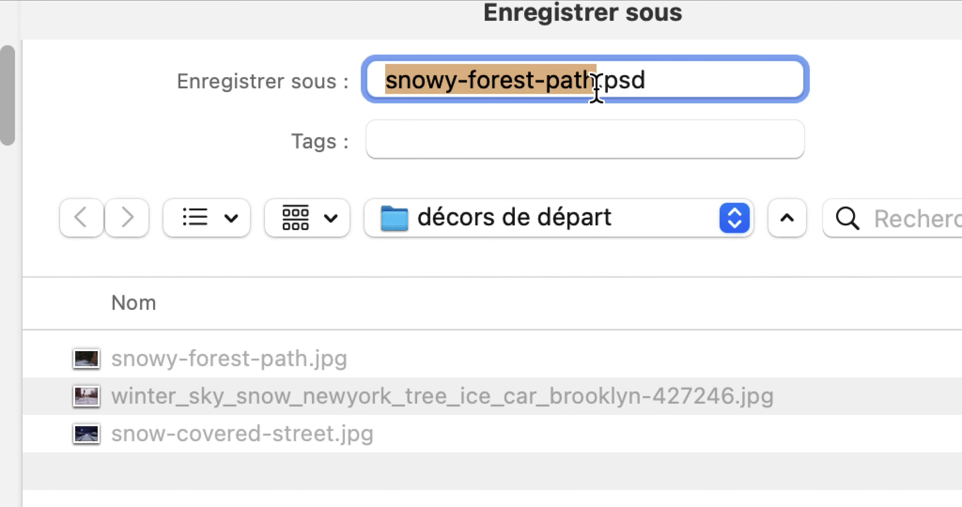
{"action": "left_click", "coordinate": [612, 48]}
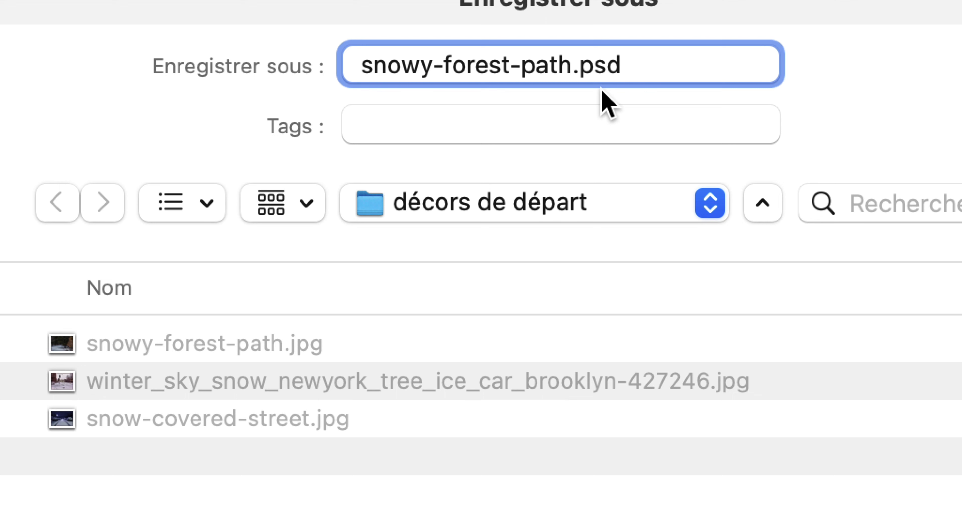
{"action": "type", "text": "-01"}
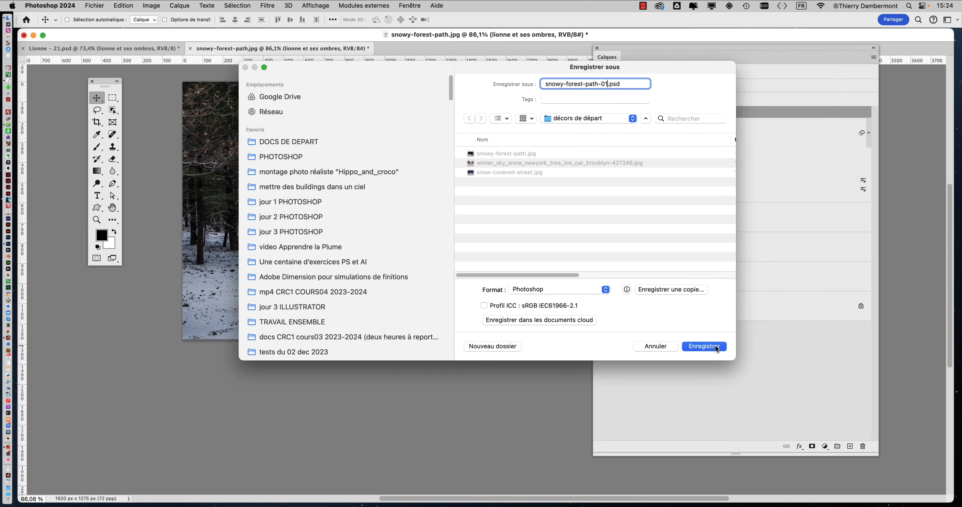
{"action": "left_click", "coordinate": [715, 346]}
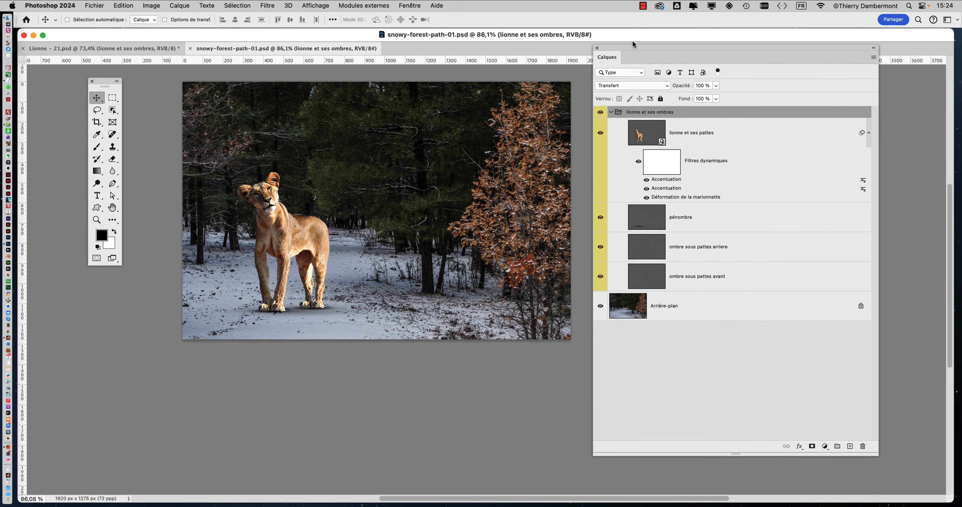
Arrange snowy-forest-path-01.psd and Lionne - 21.psd side by side as two vertical tiles, with the Layers panel clear of both lionesses
{"action": "left_click_drag", "start_coordinate": [632, 44], "coordinate": [683, 50]}
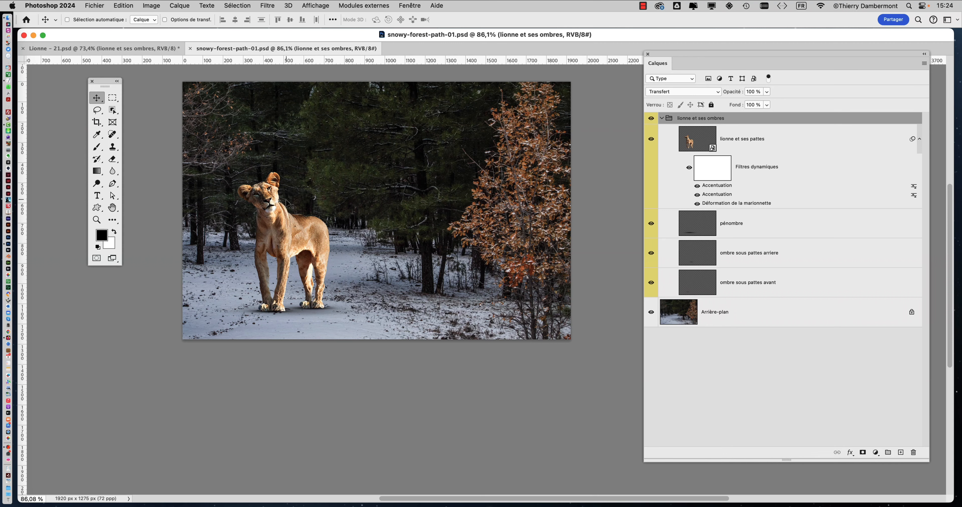
{"action": "left_click_drag", "start_coordinate": [215, 48], "coordinate": [101, 48]}
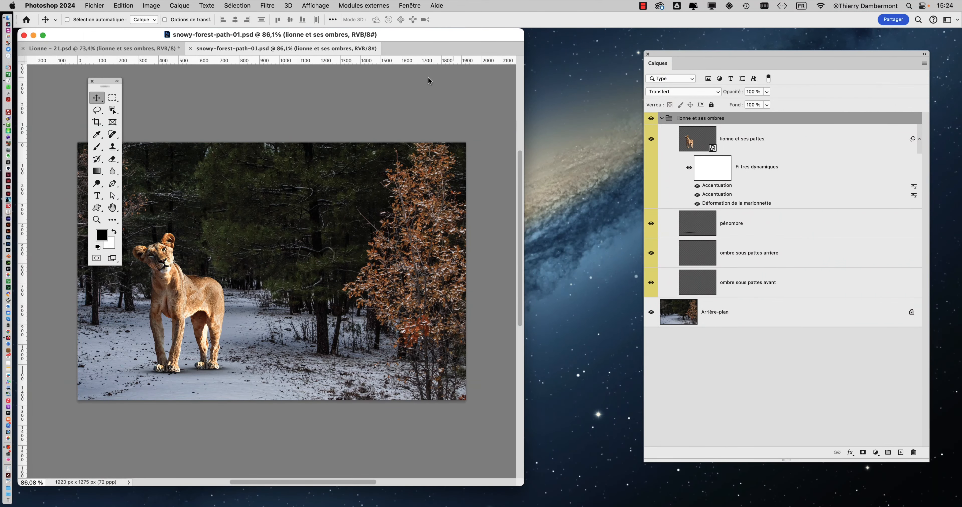
{"action": "left_click", "coordinate": [412, 6]}
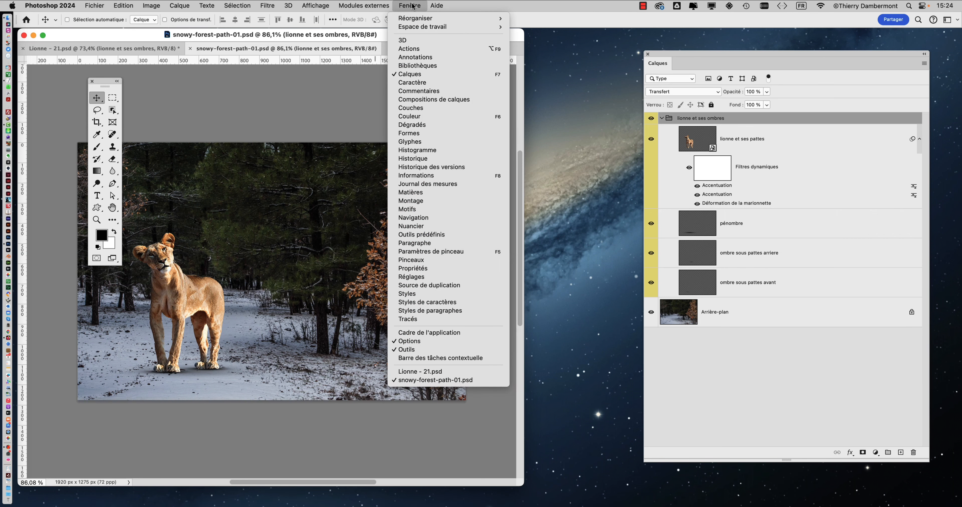
{"action": "mouse_move", "coordinate": [415, 21]}
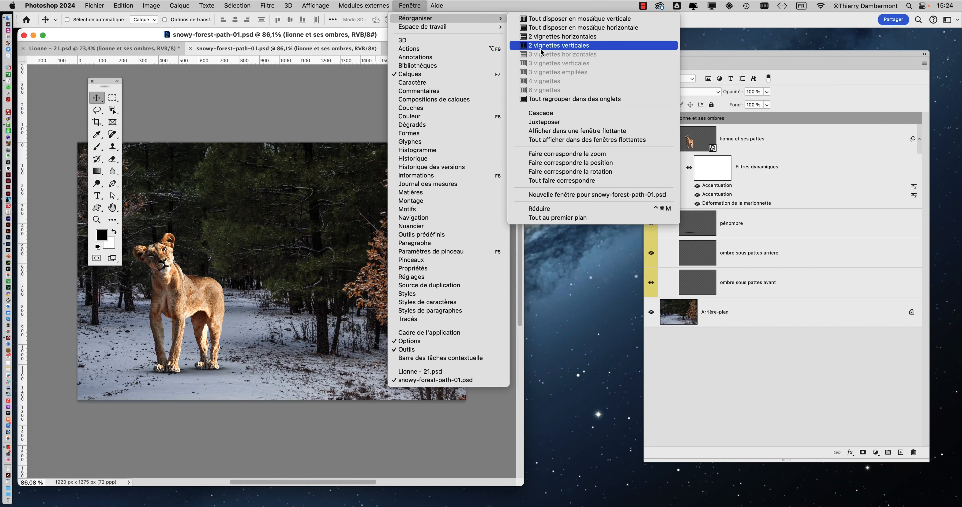
{"action": "left_click", "coordinate": [541, 49]}
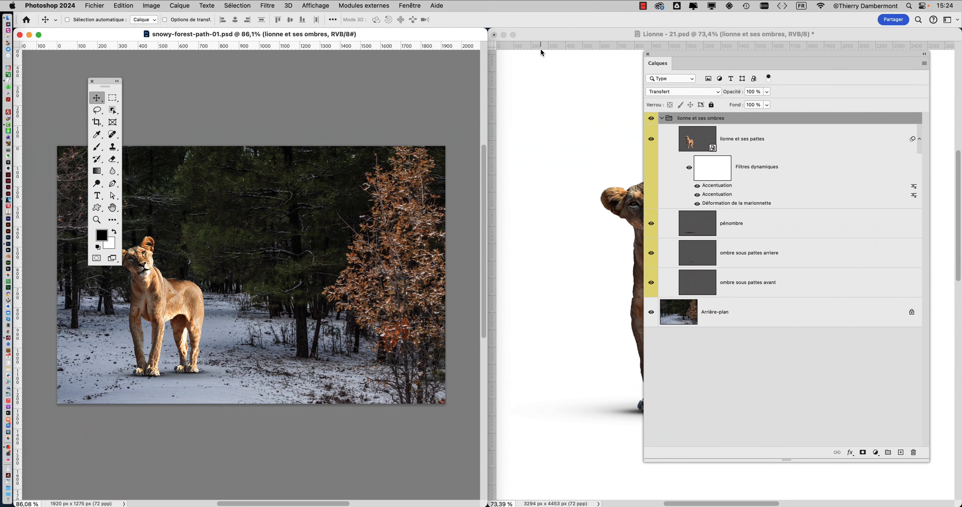
{"action": "left_click_drag", "start_coordinate": [660, 53], "coordinate": [304, 425]}
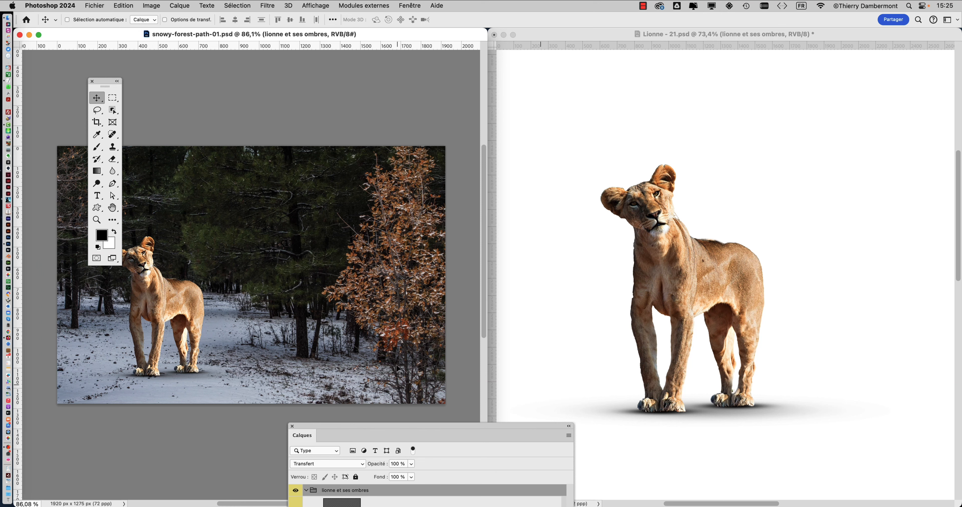
Compare the lioness's head in Lionne - 21.psd with the scaled-down copy in snowy-forest-path-01.psd
{"action": "scroll", "coordinate": [655, 200], "scroll_direction": "up", "scroll_amount": 10}
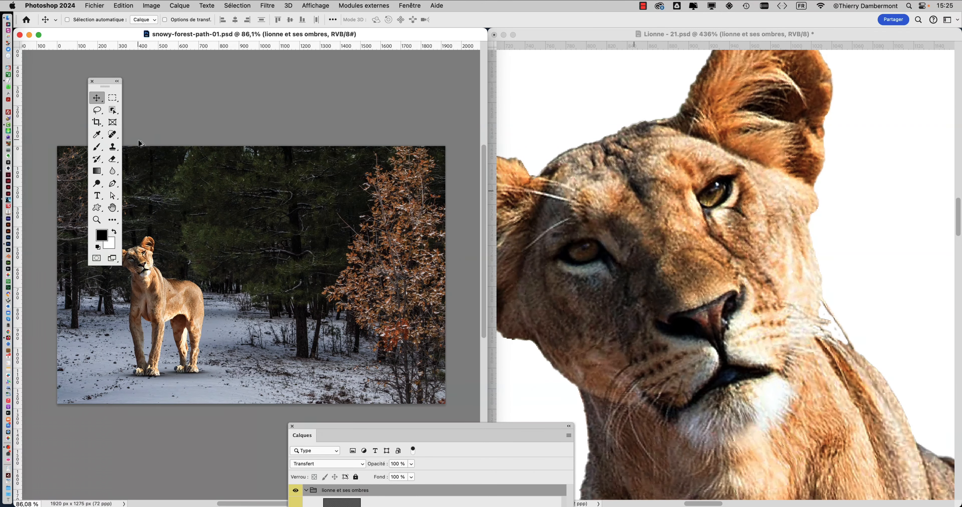
{"action": "scroll", "coordinate": [137, 256], "scroll_direction": "up", "scroll_amount": 9}
{"action": "scroll", "coordinate": [137, 256], "scroll_direction": "up", "scroll_amount": 5}
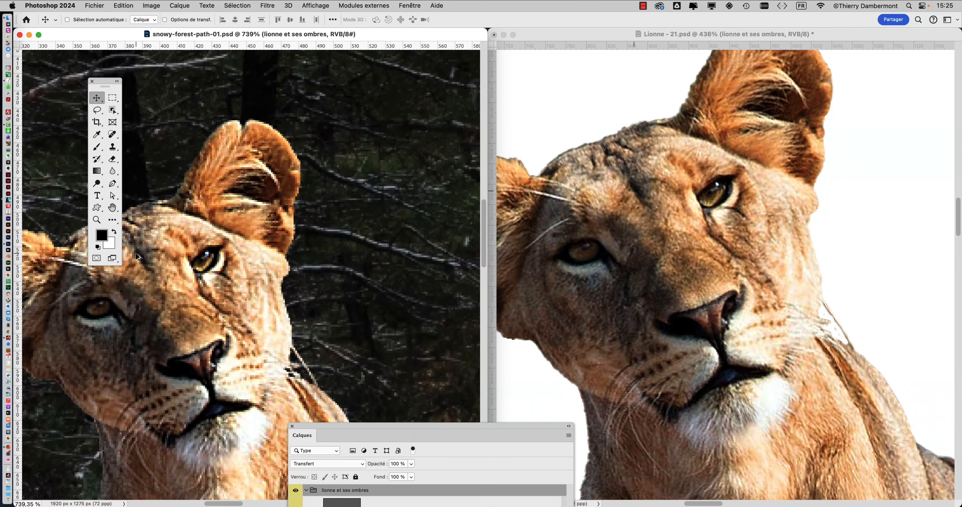
{"action": "scroll", "coordinate": [290, 247], "scroll_direction": "up", "scroll_amount": 3}
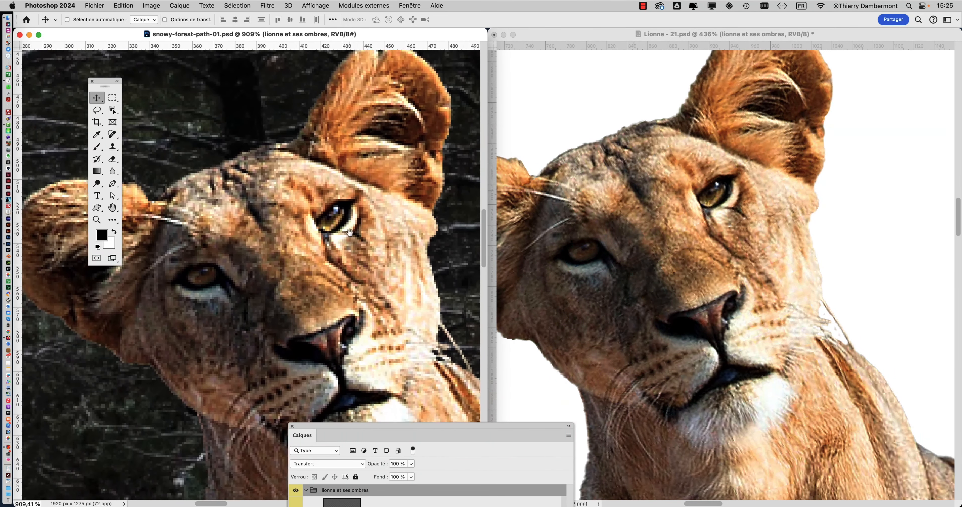
Compare the pixel detail of the same lioness eye at high magnification in both documents
{"action": "scroll", "coordinate": [371, 198], "scroll_direction": "up", "scroll_amount": 5}
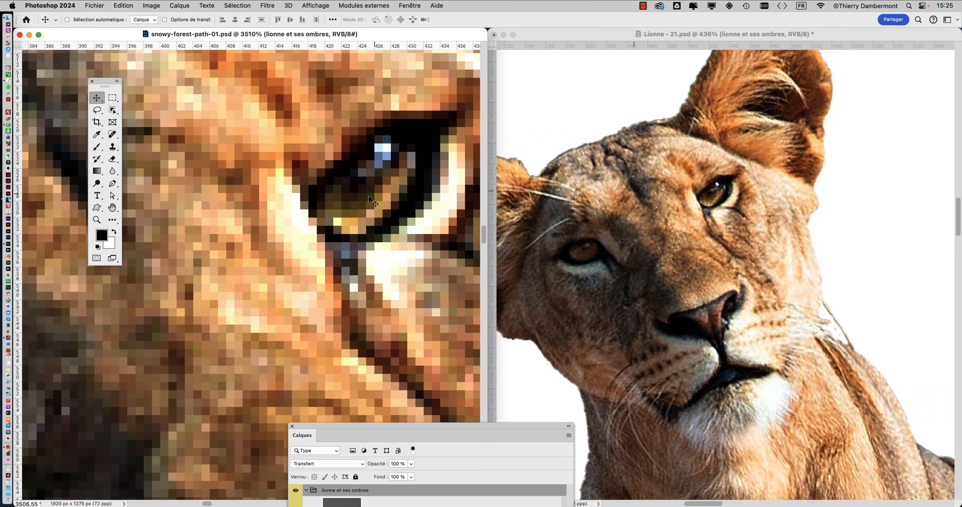
{"action": "left_click_drag", "start_coordinate": [311, 251], "coordinate": [294, 290]}
{"action": "scroll", "coordinate": [288, 297], "scroll_direction": "down", "scroll_amount": 3}
{"action": "scroll", "coordinate": [278, 308], "scroll_direction": "up", "scroll_amount": 3}
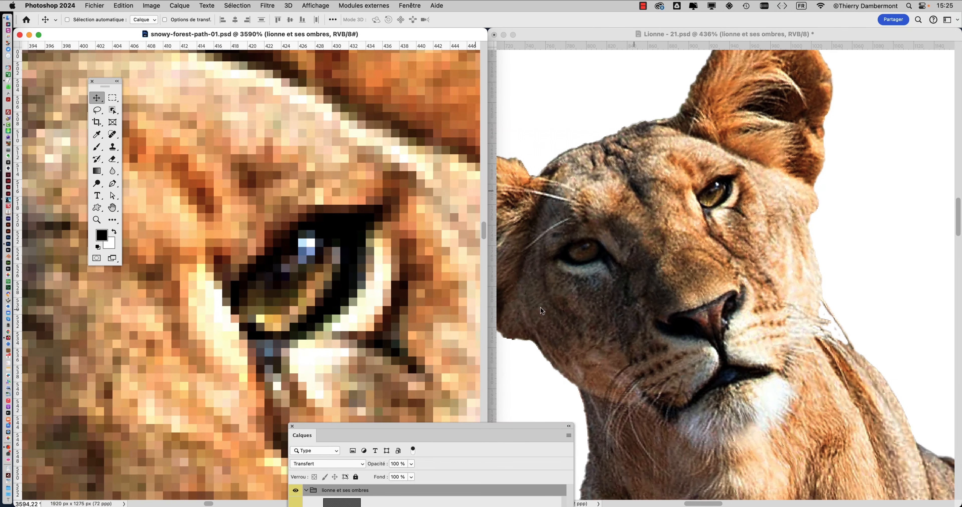
{"action": "scroll", "coordinate": [728, 184], "scroll_direction": "up", "scroll_amount": 5}
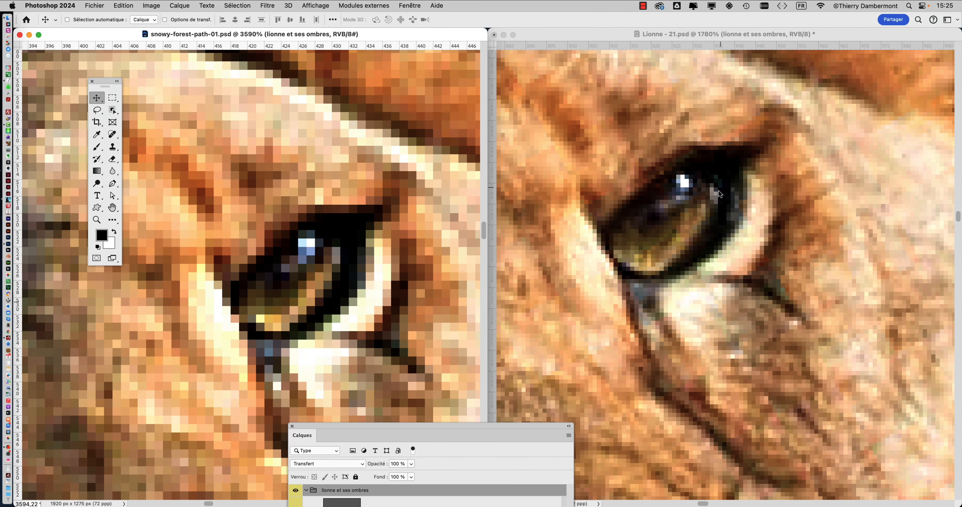
{"action": "left_click", "coordinate": [665, 207]}
{"action": "left_click_drag", "start_coordinate": [667, 204], "coordinate": [757, 237]}
{"action": "scroll", "coordinate": [757, 237], "scroll_direction": "up", "scroll_amount": 3}
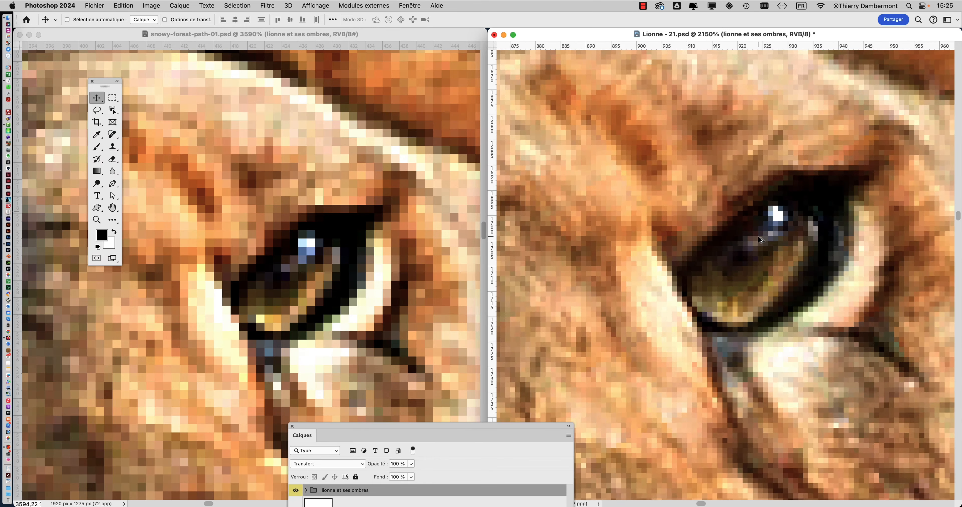
{"action": "scroll", "coordinate": [292, 269], "scroll_direction": "up", "scroll_amount": 2}
{"action": "scroll", "coordinate": [292, 269], "scroll_direction": "up", "scroll_amount": 2}
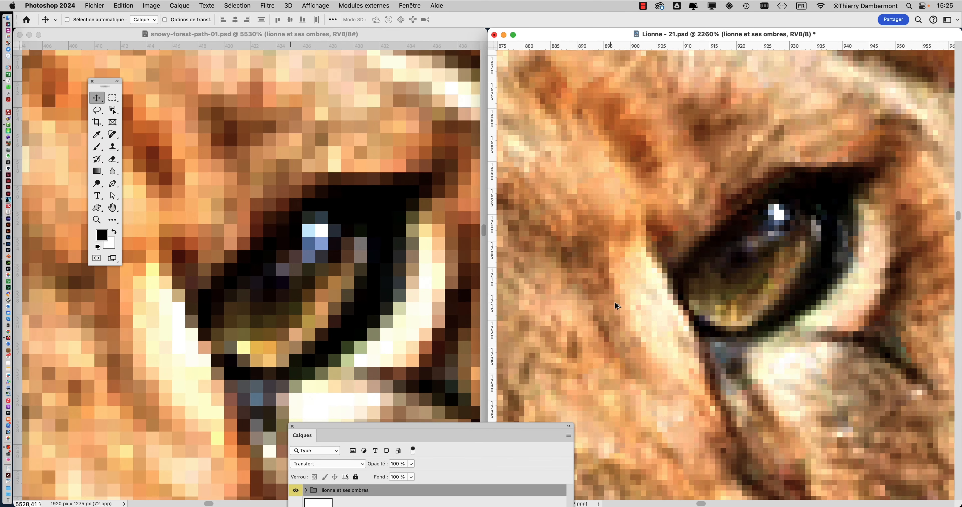
Compare the whole lioness in snowy-forest-path-01.psd and Lionne - 21.psd, displayed at similar sizes side by side
{"action": "left_click_drag", "start_coordinate": [363, 426], "coordinate": [556, 452]}
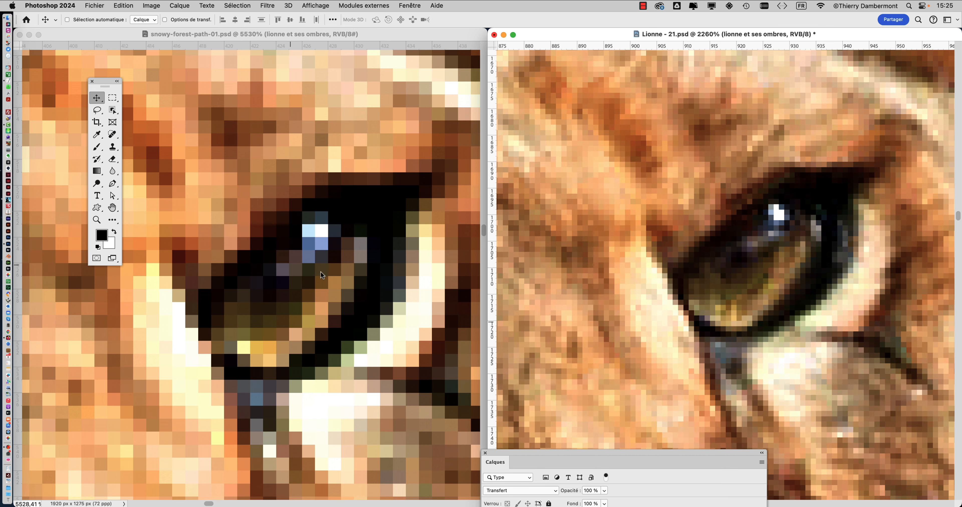
{"action": "scroll", "coordinate": [322, 274], "scroll_direction": "down", "scroll_amount": 3}
{"action": "scroll", "coordinate": [320, 274], "scroll_direction": "down", "scroll_amount": 20}
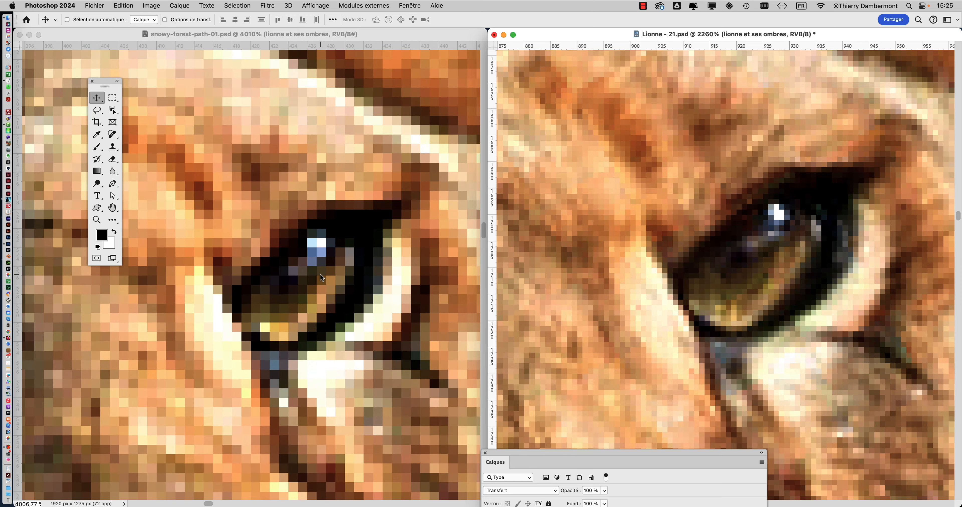
{"action": "scroll", "coordinate": [736, 284], "scroll_direction": "down", "scroll_amount": 20}
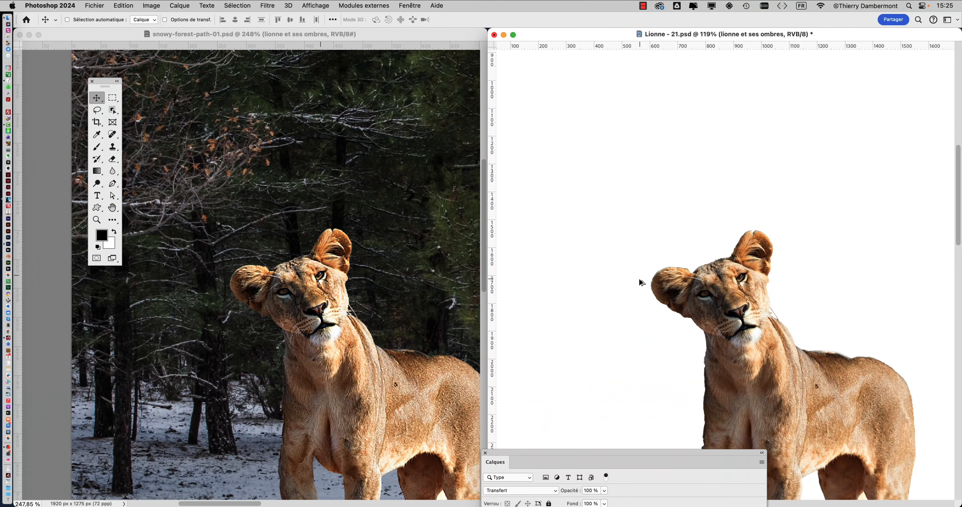
{"action": "scroll", "coordinate": [639, 281], "scroll_direction": "down", "scroll_amount": 6}
{"action": "scroll", "coordinate": [317, 308], "scroll_direction": "down", "scroll_amount": 3}
{"action": "scroll", "coordinate": [316, 309], "scroll_direction": "down", "scroll_amount": 5}
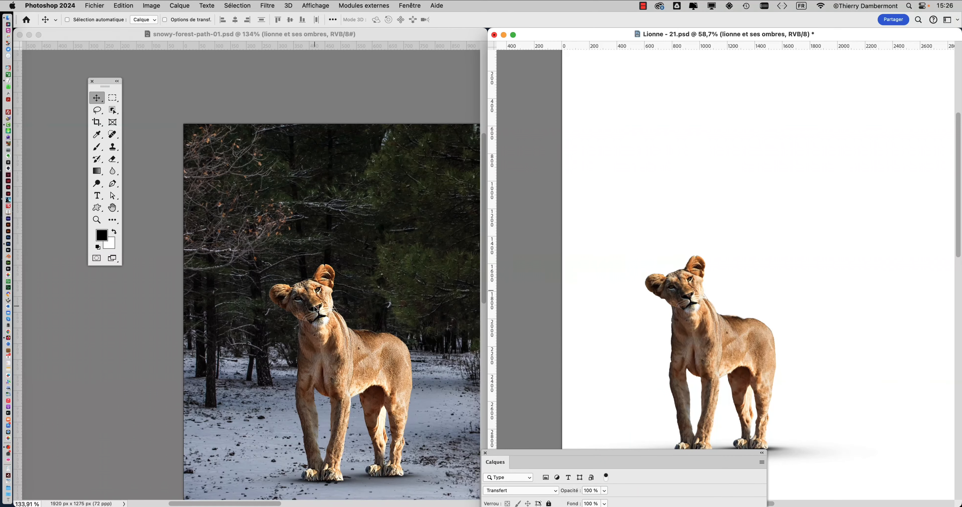
{"action": "left_click_drag", "start_coordinate": [315, 280], "coordinate": [254, 189]}
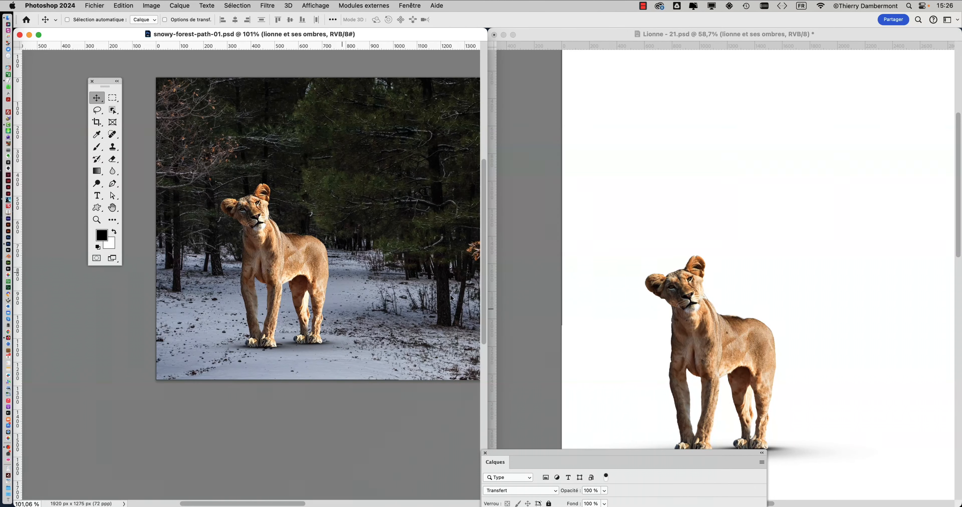
{"action": "scroll", "coordinate": [728, 305], "scroll_direction": "down", "scroll_amount": 2}
{"action": "left_click_drag", "start_coordinate": [691, 309], "coordinate": [672, 225]}
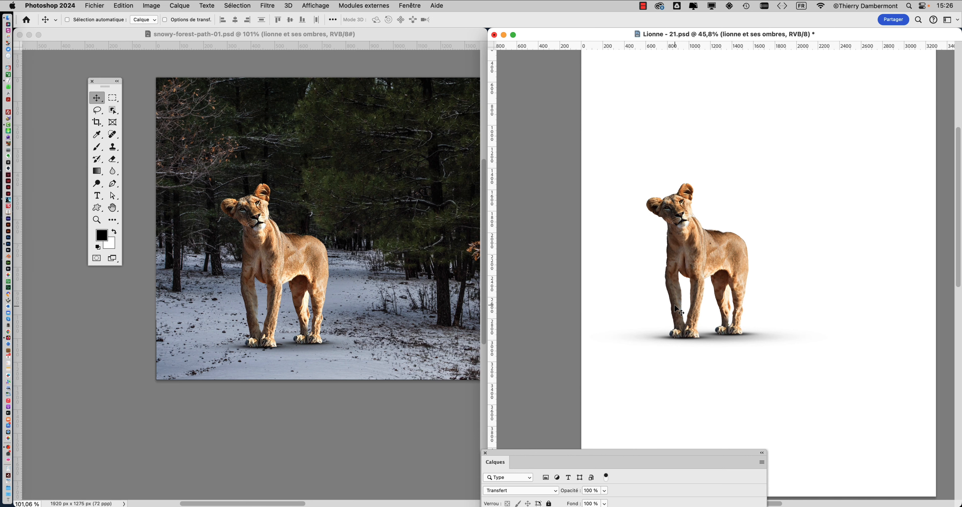
Delete the "lionne et ses ombres" group from snowy-forest-path-01.psd, keeping only the Arrière-plan layer
{"action": "left_click_drag", "start_coordinate": [590, 452], "coordinate": [548, 120]}
{"action": "mouse_move", "coordinate": [256, 38]}
{"action": "left_mouse_down"}
{"action": "mouse_move", "coordinate": [432, 77]}
{"action": "mouse_move", "coordinate": [261, 71]}
{"action": "mouse_move", "coordinate": [259, 42]}
{"action": "left_mouse_up"}
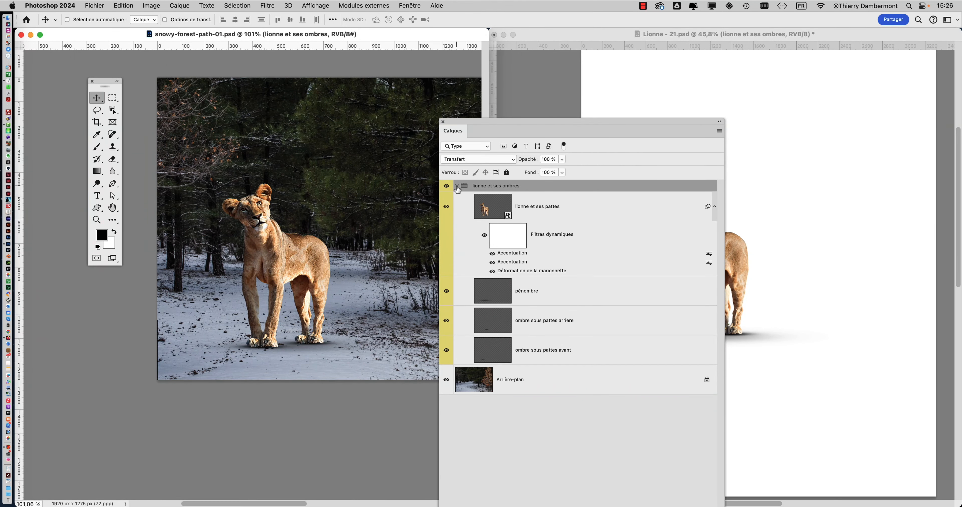
{"action": "left_click", "coordinate": [456, 186]}
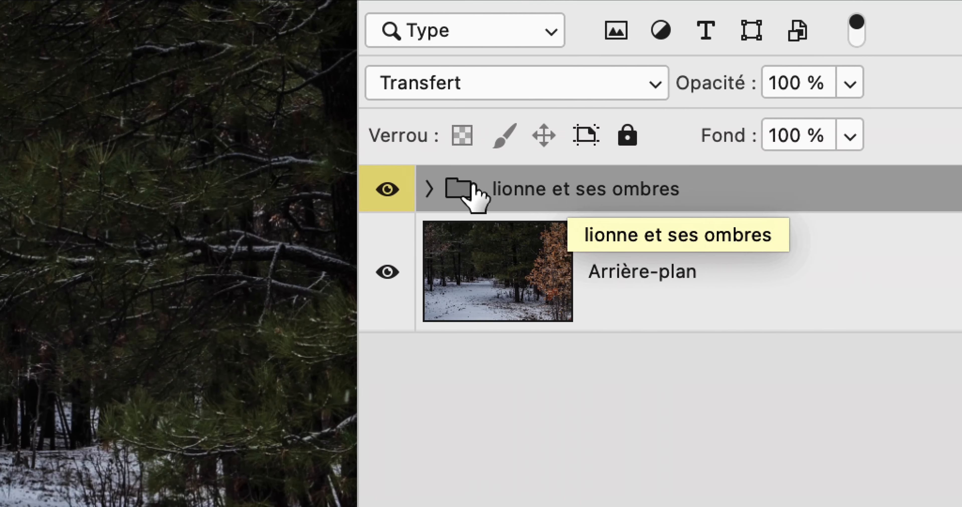
{"action": "left_click_drag", "start_coordinate": [352, 182], "coordinate": [381, 185]}
{"action": "left_click_drag", "start_coordinate": [480, 188], "coordinate": [629, 238]}
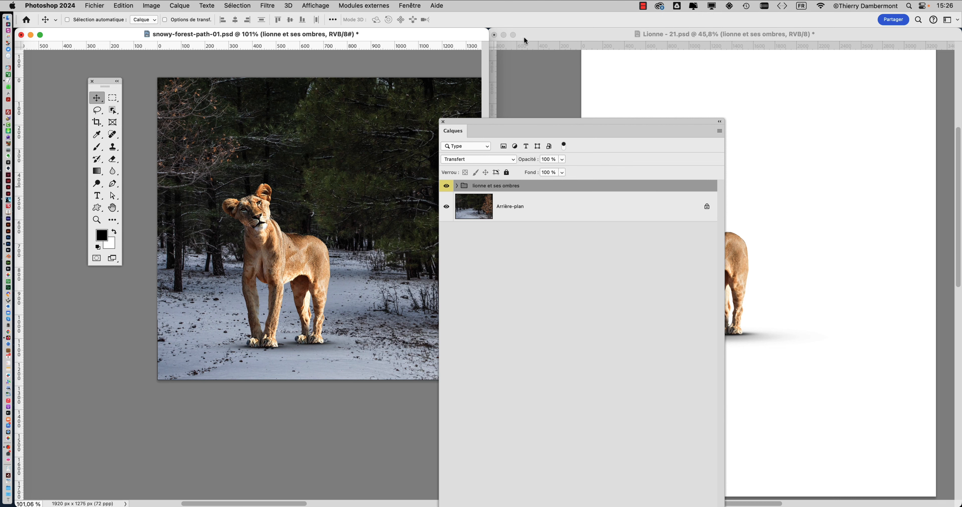
{"action": "left_click_drag", "start_coordinate": [541, 124], "coordinate": [501, 27]}
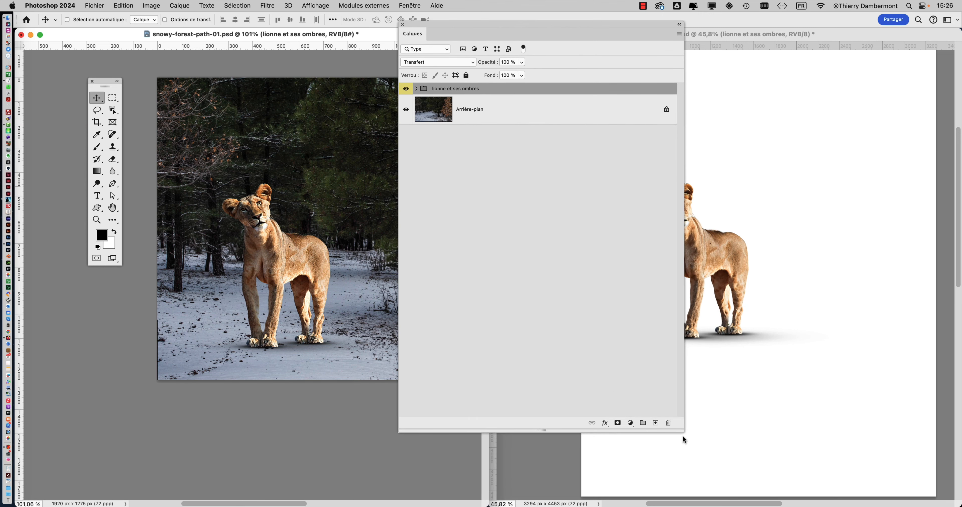
{"action": "left_click_drag", "start_coordinate": [680, 432], "coordinate": [564, 190]}
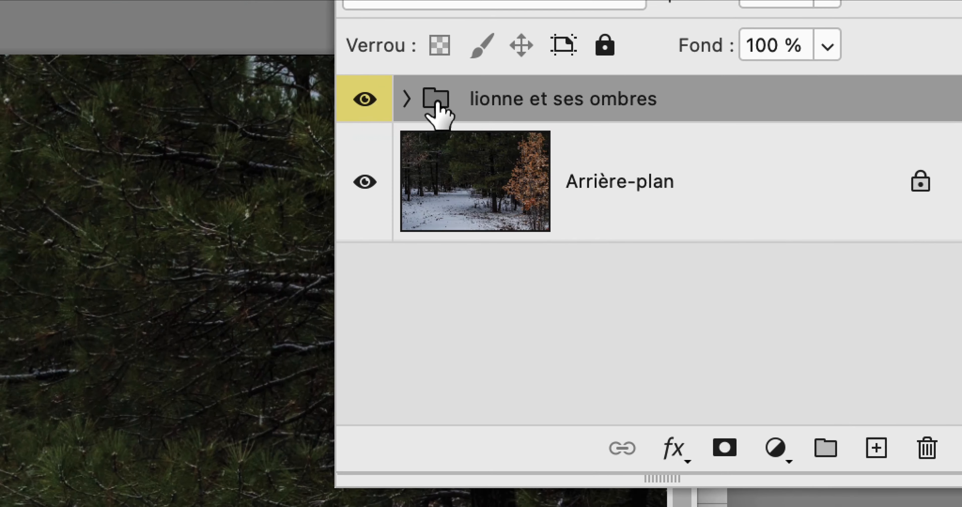
{"action": "left_click_drag", "start_coordinate": [440, 112], "coordinate": [503, 187]}
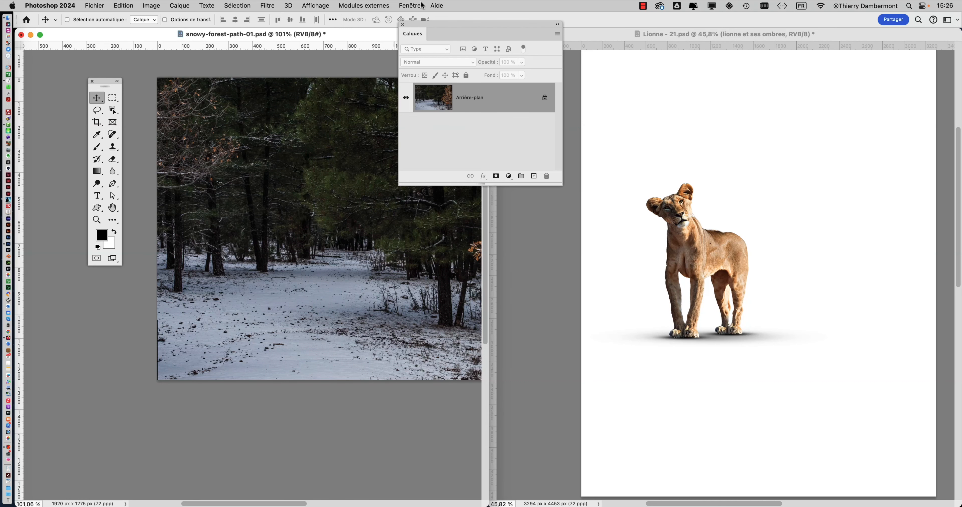
Examine the detail of the trees and snowy ground in the empty forest background at several magnifications
{"action": "left_click_drag", "start_coordinate": [442, 31], "coordinate": [524, 134]}
{"action": "scroll", "coordinate": [301, 195], "scroll_direction": "right", "scroll_amount": 5}
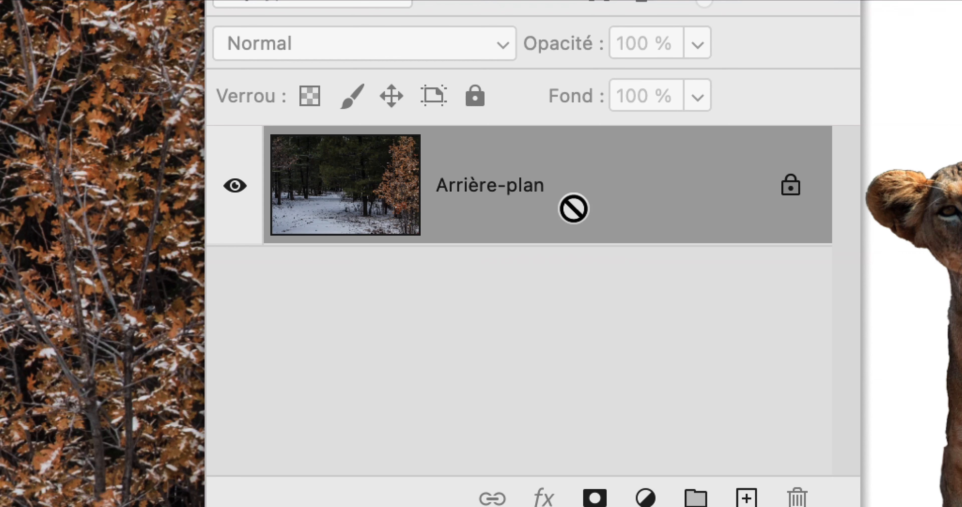
{"action": "mouse_move", "coordinate": [577, 222]}
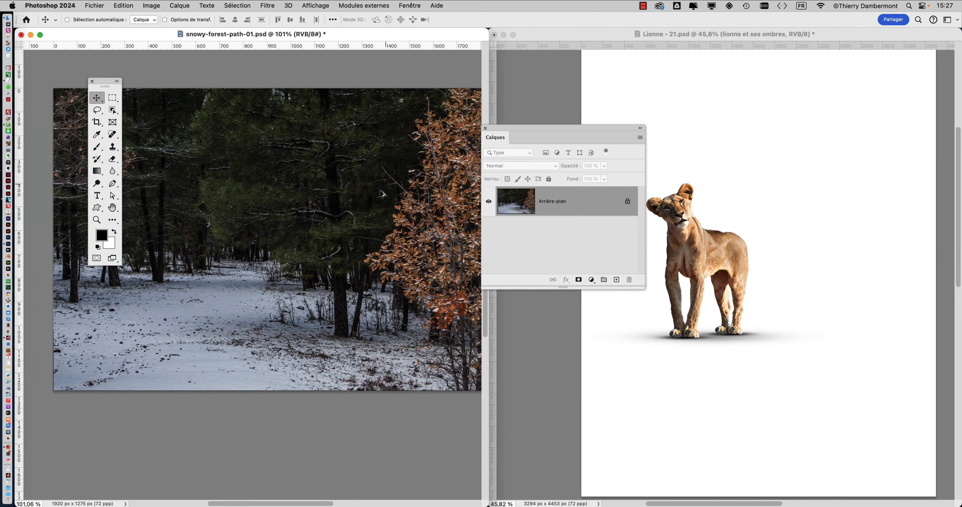
{"action": "scroll", "coordinate": [380, 202], "scroll_direction": "up", "scroll_amount": 1}
{"action": "scroll", "coordinate": [282, 237], "scroll_direction": "up", "scroll_amount": 3}
{"action": "scroll", "coordinate": [282, 238], "scroll_direction": "up", "scroll_amount": 5}
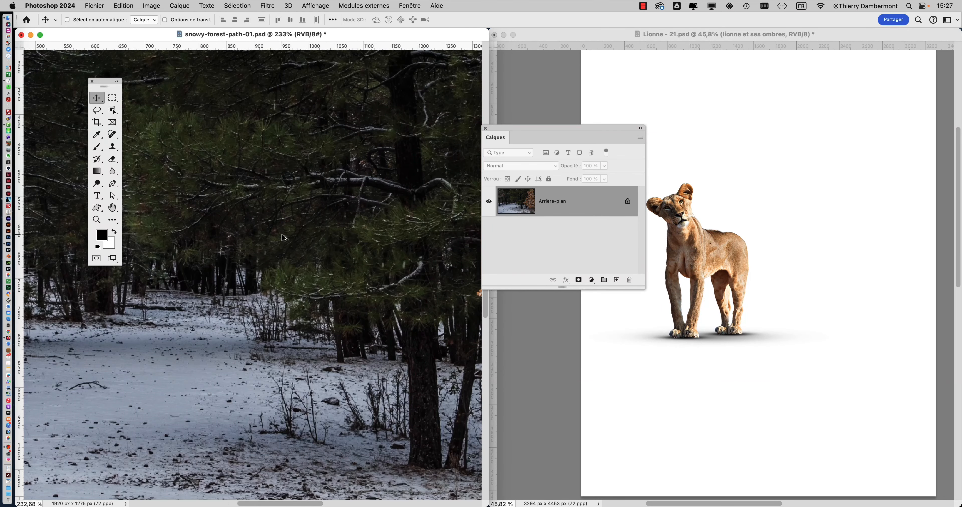
{"action": "scroll", "coordinate": [282, 238], "scroll_direction": "up", "scroll_amount": 1}
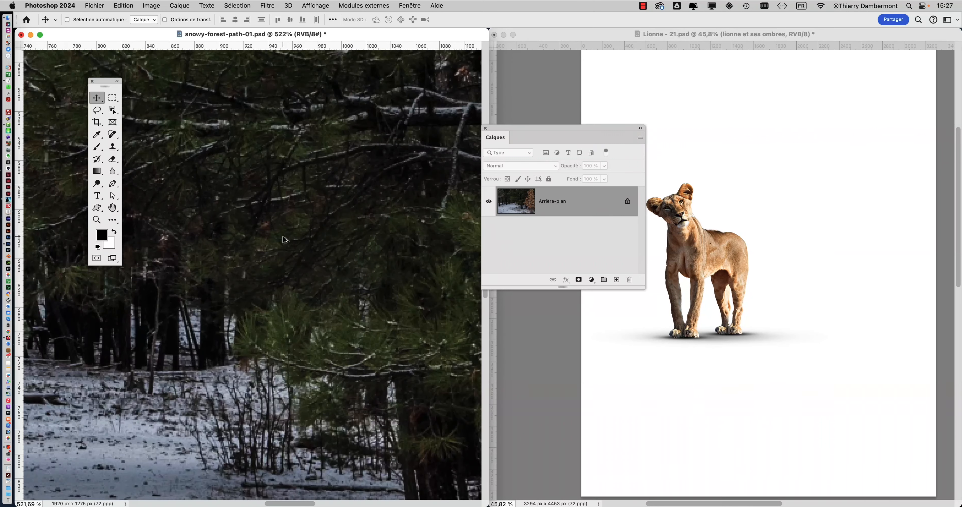
{"action": "left_click_drag", "start_coordinate": [288, 249], "coordinate": [378, 174]}
{"action": "scroll", "coordinate": [347, 236], "scroll_direction": "down", "scroll_amount": 3}
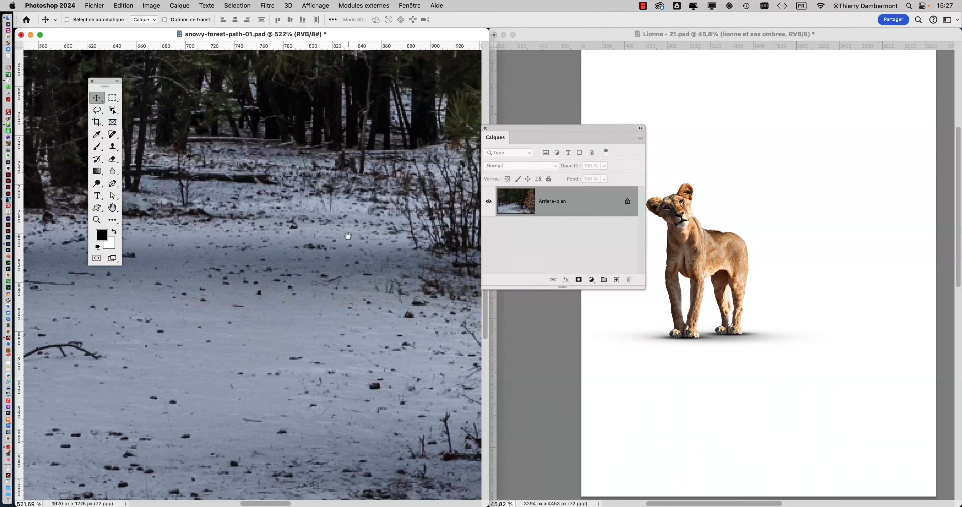
{"action": "scroll", "coordinate": [392, 250], "scroll_direction": "down", "scroll_amount": 3}
{"action": "scroll", "coordinate": [392, 249], "scroll_direction": "right", "scroll_amount": 5}
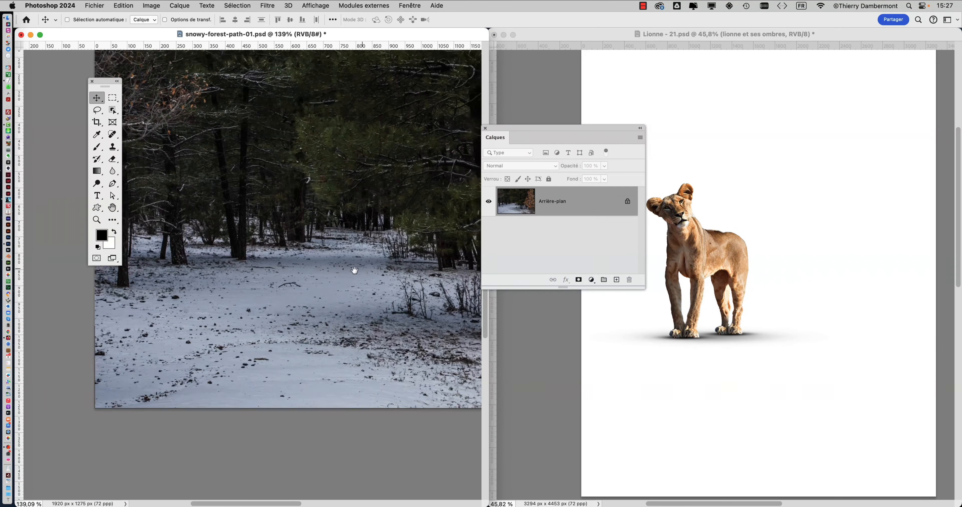
Try resizing the forest image to 200% with Conserver les détails (agrandissement) resampling
{"action": "left_click", "coordinate": [152, 6]}
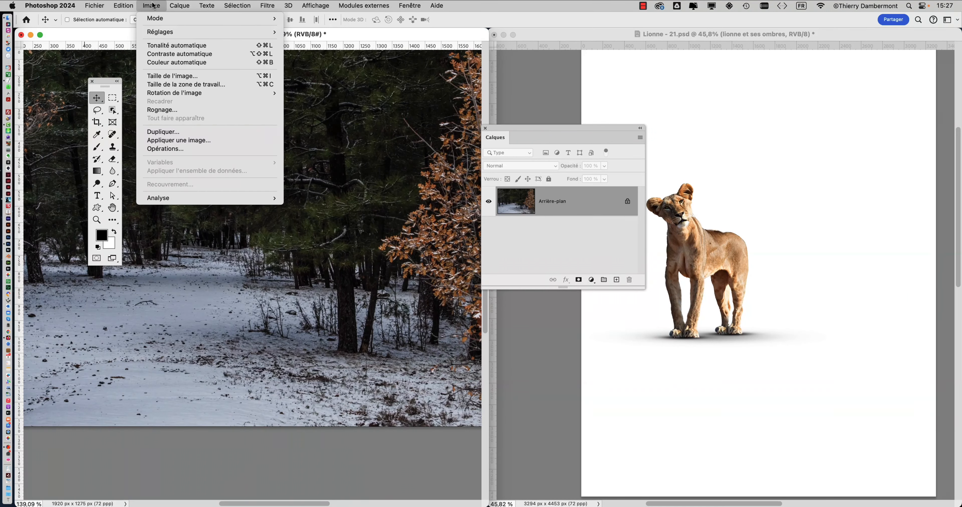
{"action": "left_click", "coordinate": [166, 76]}
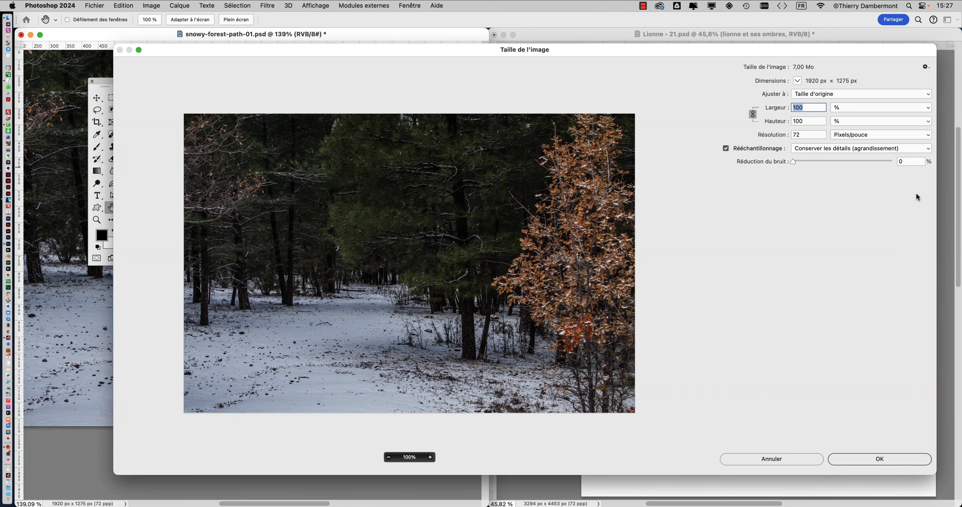
{"action": "left_click_drag", "start_coordinate": [933, 472], "coordinate": [895, 493]}
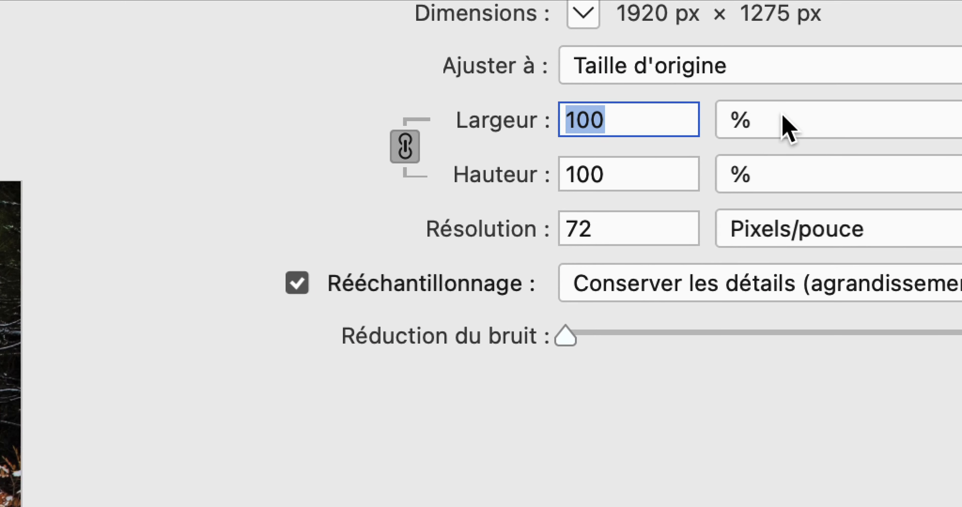
{"action": "type", "text": "200"}
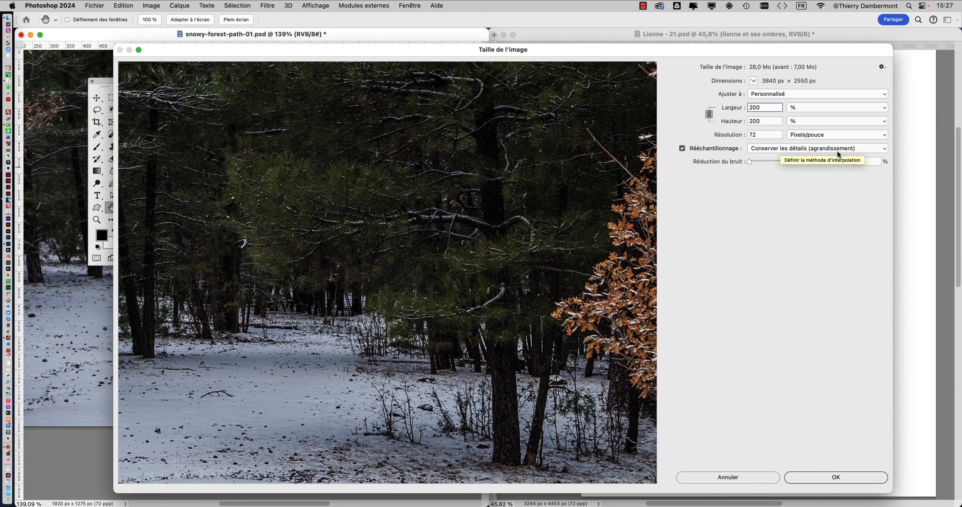
Inspect the resampled branches in the Image Size preview at 400%, compare them with the original pixels, and close without resizing
{"action": "left_click", "coordinate": [525, 216], "text": "super"}
{"action": "left_click", "coordinate": [508, 227], "text": "super"}
{"action": "left_click", "coordinate": [435, 249], "text": "super"}
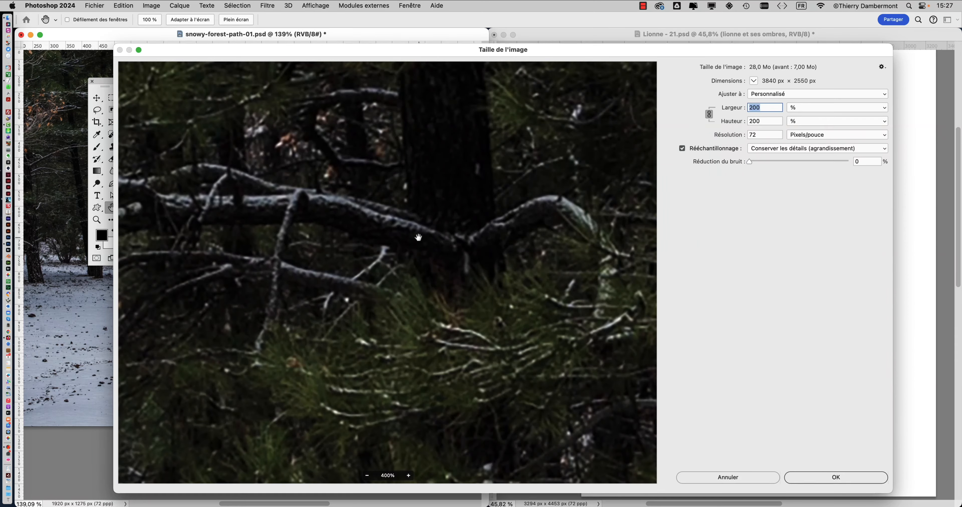
{"action": "left_click_drag", "start_coordinate": [389, 268], "coordinate": [600, 109]}
{"action": "left_click_drag", "start_coordinate": [290, 261], "coordinate": [415, 131]}
{"action": "left_click_drag", "start_coordinate": [501, 224], "coordinate": [258, 339]}
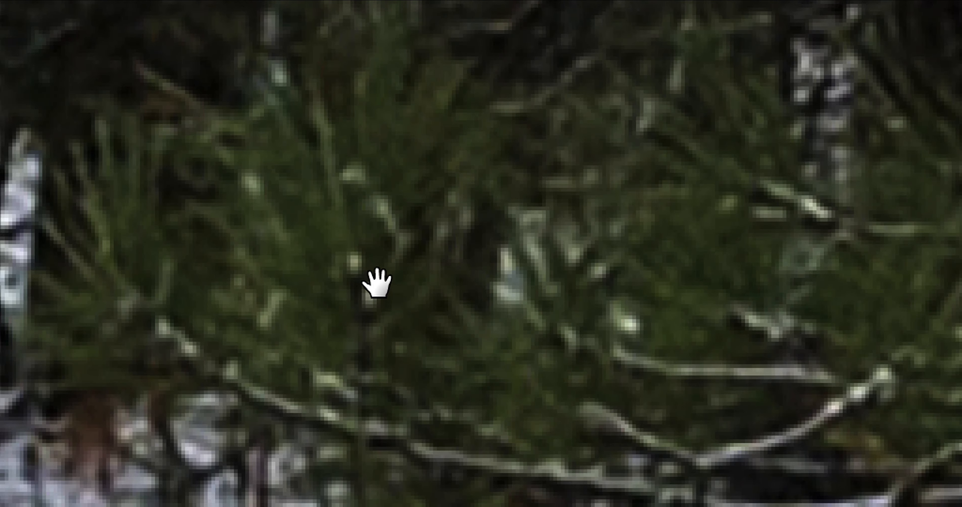
{"action": "left_click", "coordinate": [275, 216]}
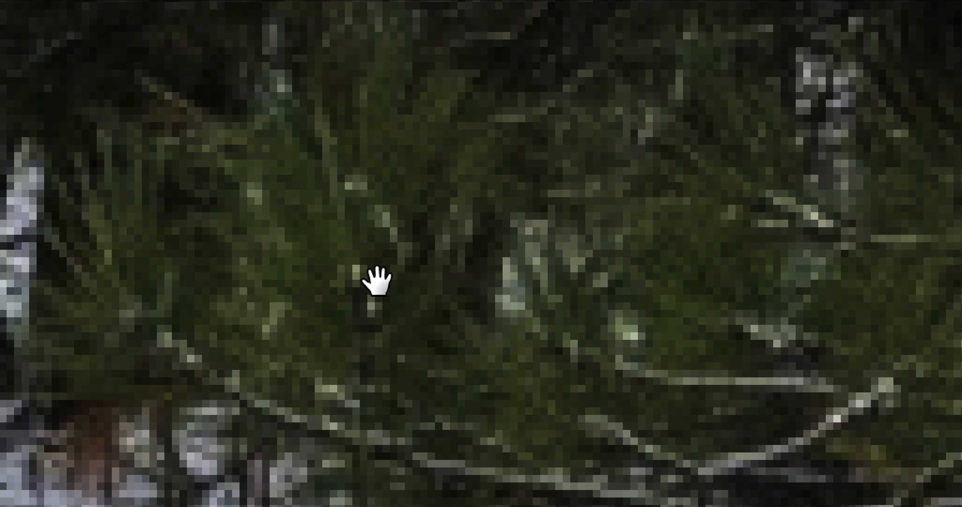
{"action": "left_click", "coordinate": [377, 281]}
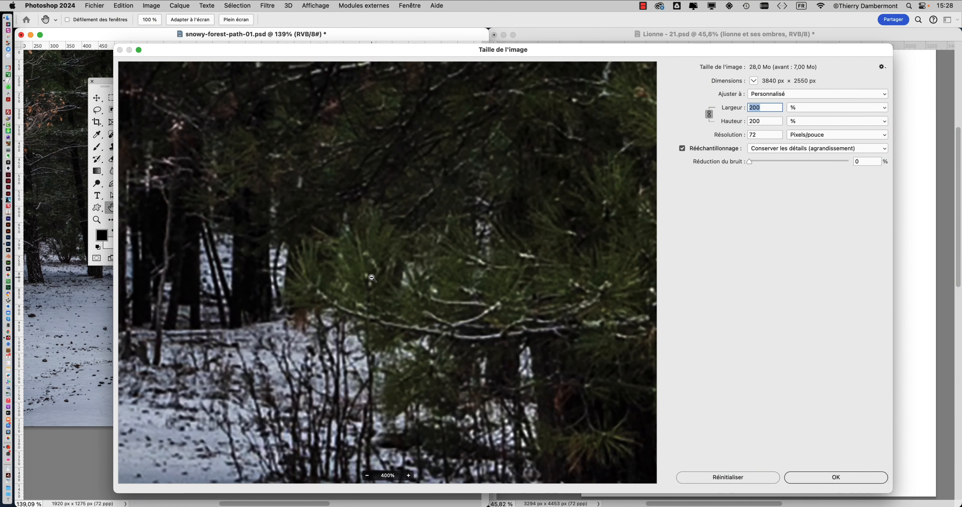
{"action": "left_click", "coordinate": [371, 278]}
{"action": "left_click", "coordinate": [747, 481]}
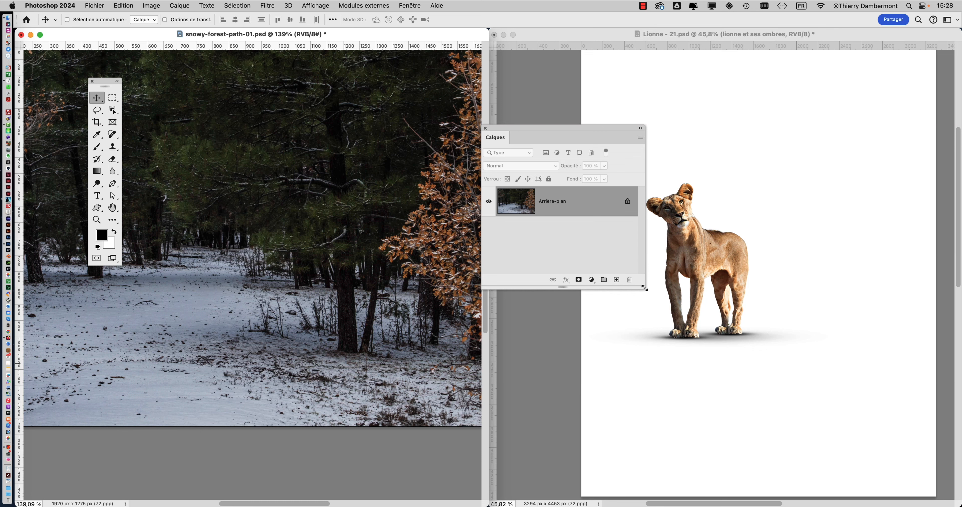
Make the Layers panel smaller, move it off the forest image, and open Neural Filters for the Arrière-plan layer
{"action": "left_click_drag", "start_coordinate": [644, 289], "coordinate": [609, 284]}
{"action": "left_click_drag", "start_coordinate": [531, 130], "coordinate": [567, 97]}
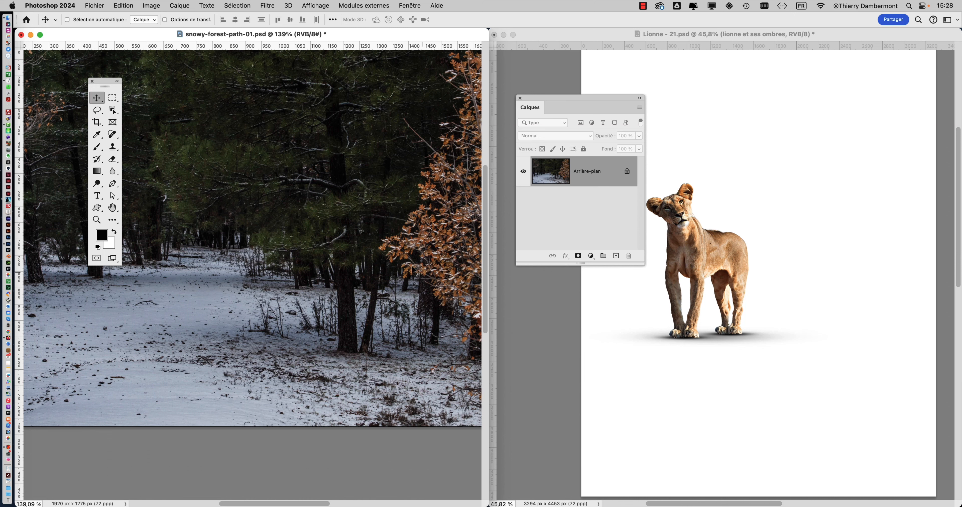
{"action": "left_click", "coordinate": [268, 6]}
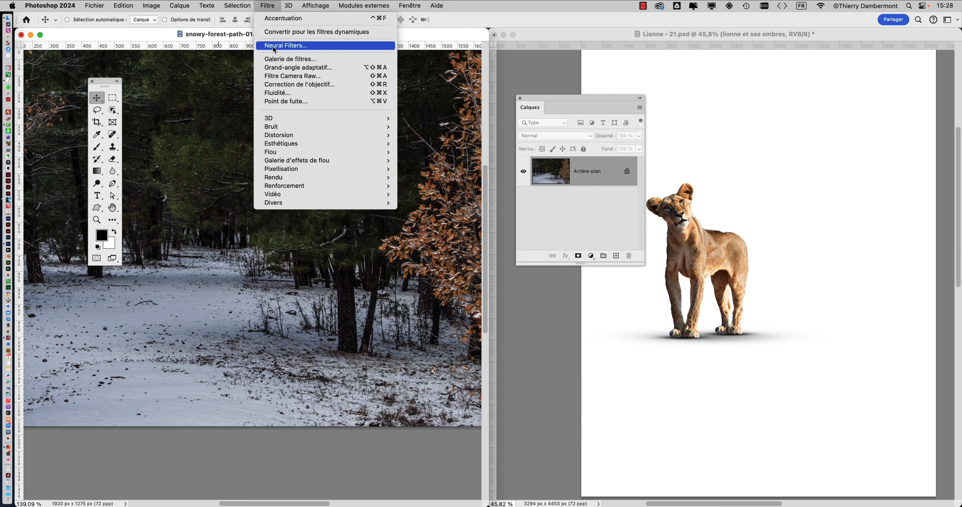
{"action": "left_click", "coordinate": [273, 47]}
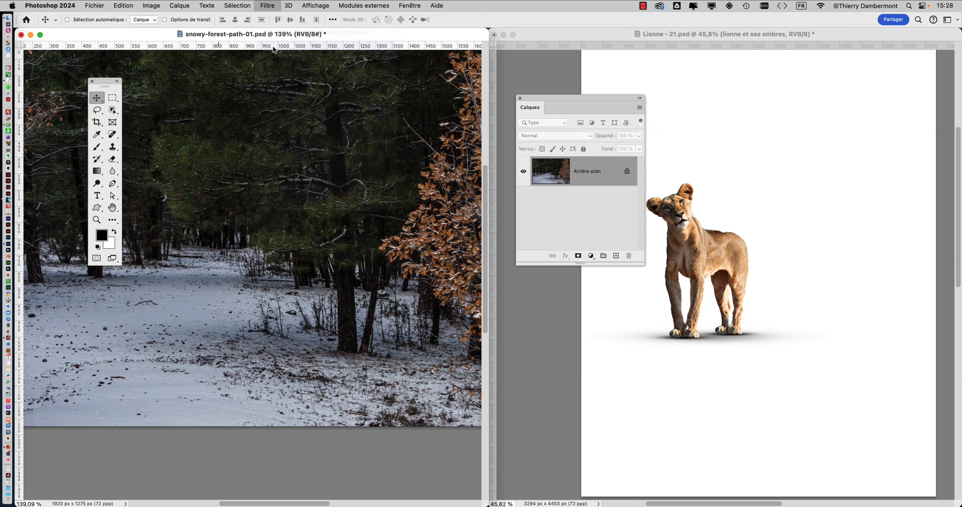
{"action": "left_click_drag", "start_coordinate": [539, 19], "coordinate": [331, 4]}
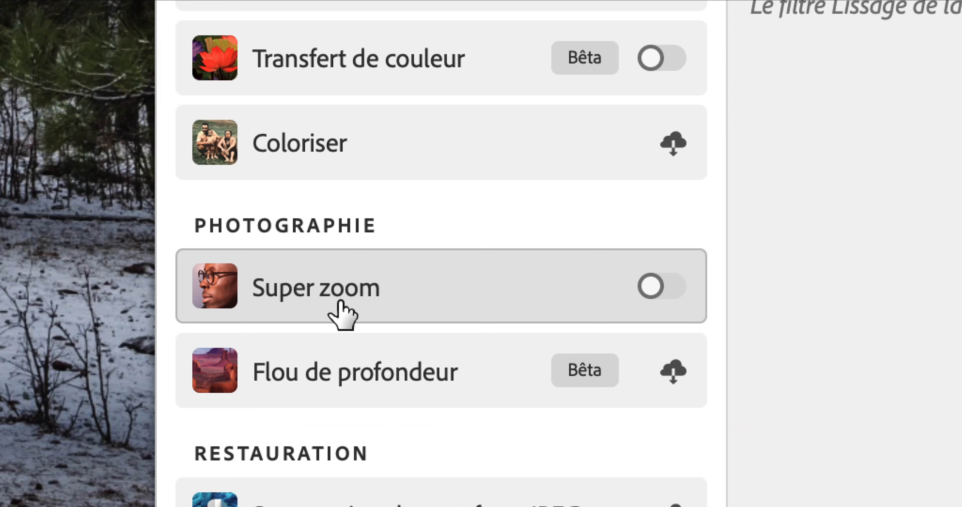
Enable the Super zoom neural filter on the forest background and set its image zoom to 2x
{"action": "left_click", "coordinate": [341, 305]}
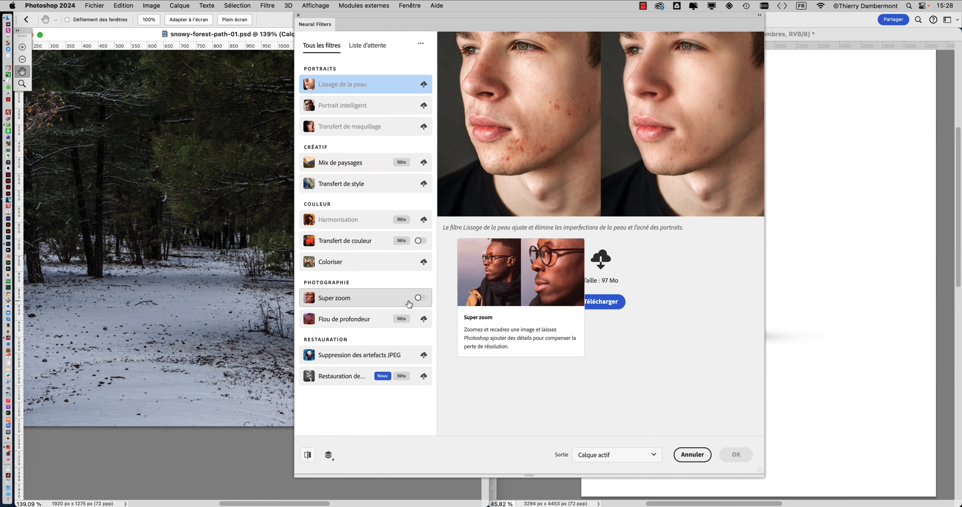
{"action": "left_click_drag", "start_coordinate": [403, 18], "coordinate": [547, 17]}
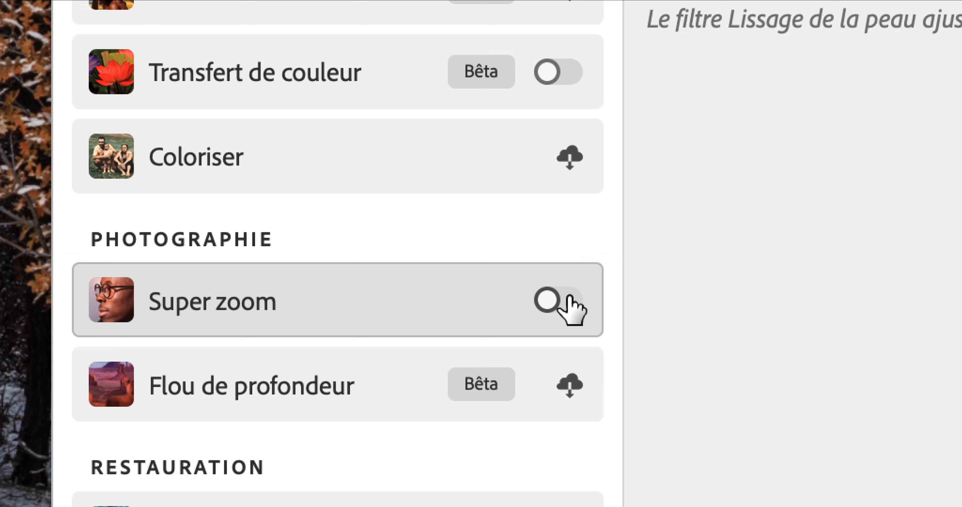
{"action": "left_click", "coordinate": [567, 301]}
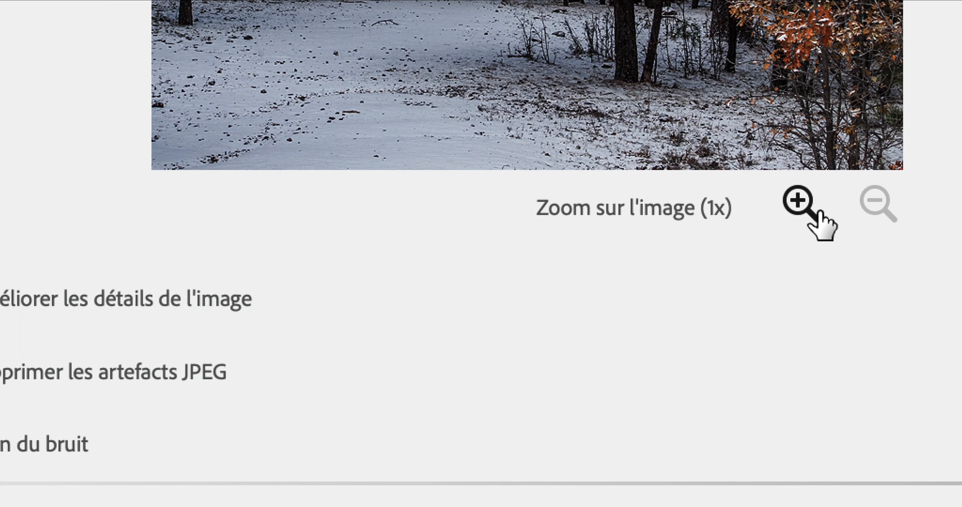
{"action": "left_click", "coordinate": [818, 224]}
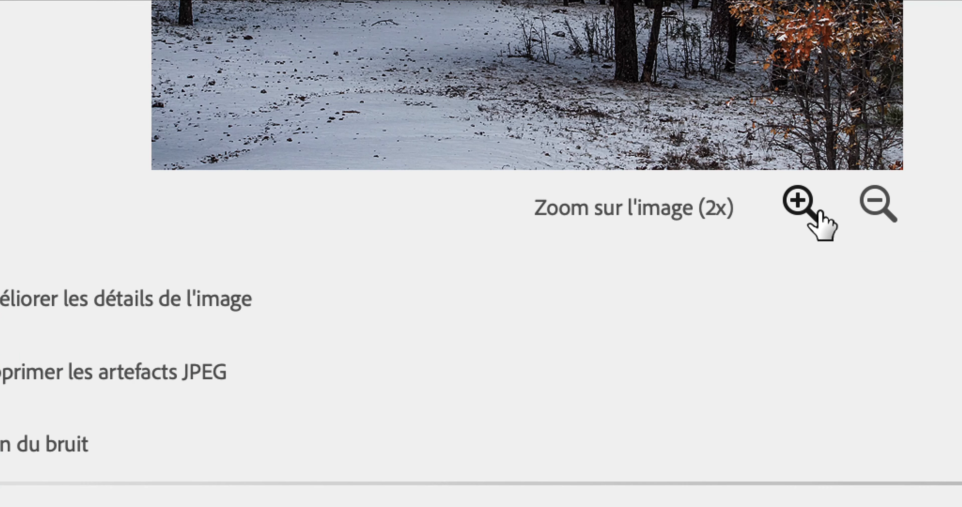
Raise the Super zoom image zoom to 3x and set the filter's output to Nouveau document
{"action": "left_click", "coordinate": [818, 217]}
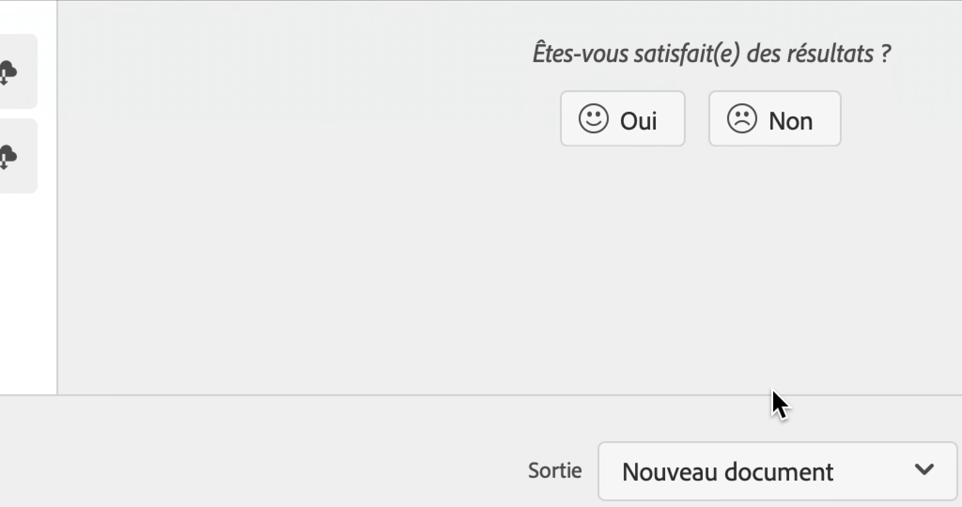
{"action": "left_click", "coordinate": [823, 489]}
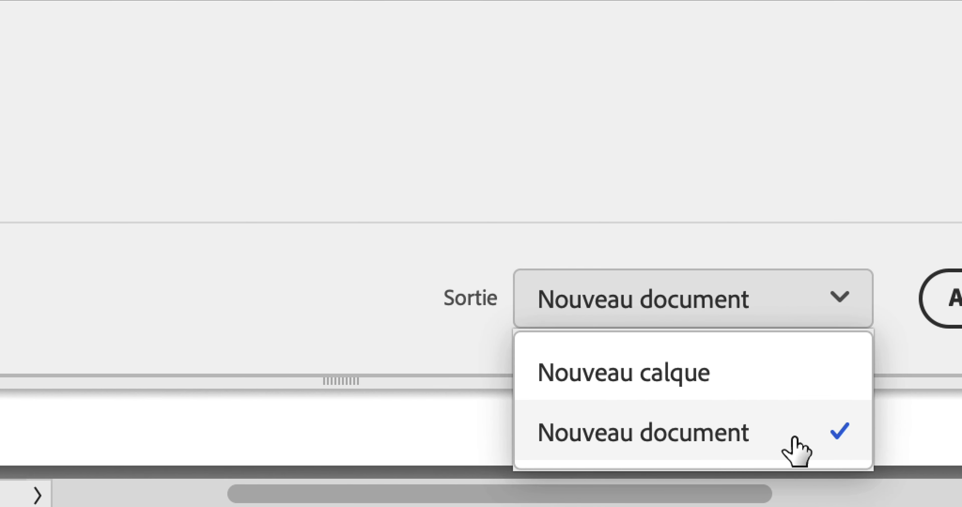
{"action": "left_click", "coordinate": [795, 439]}
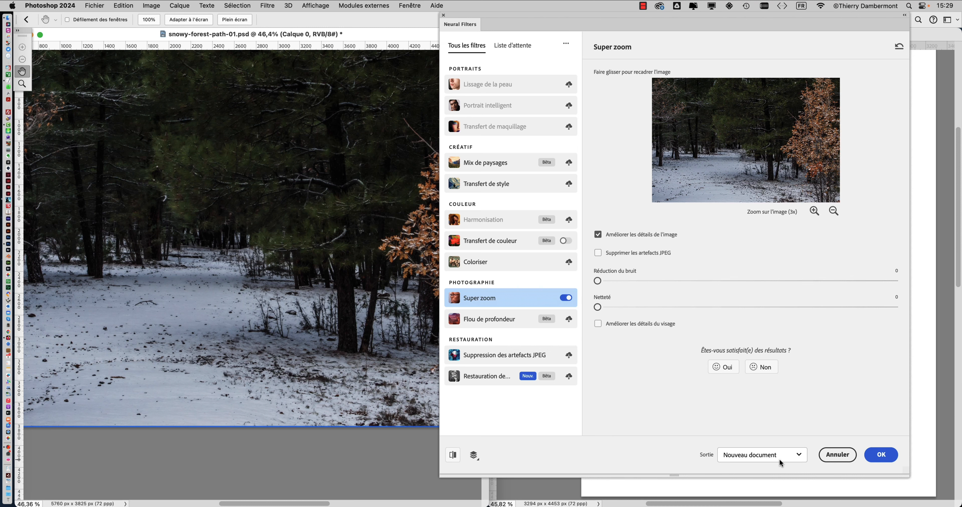
Examine the 3x Super zoom preview up close, checking the branches, tree trunks and snowy ground
{"action": "left_click", "coordinate": [292, 224]}
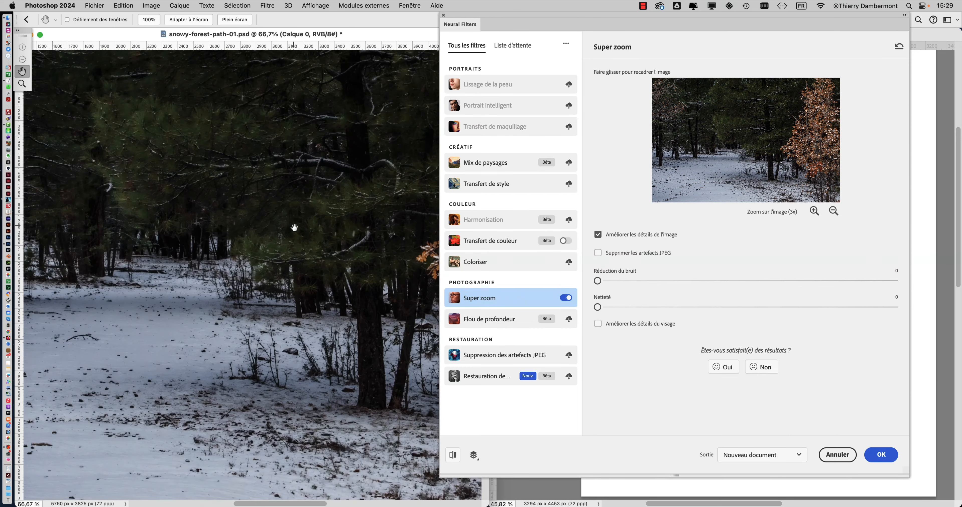
{"action": "left_click", "coordinate": [310, 215]}
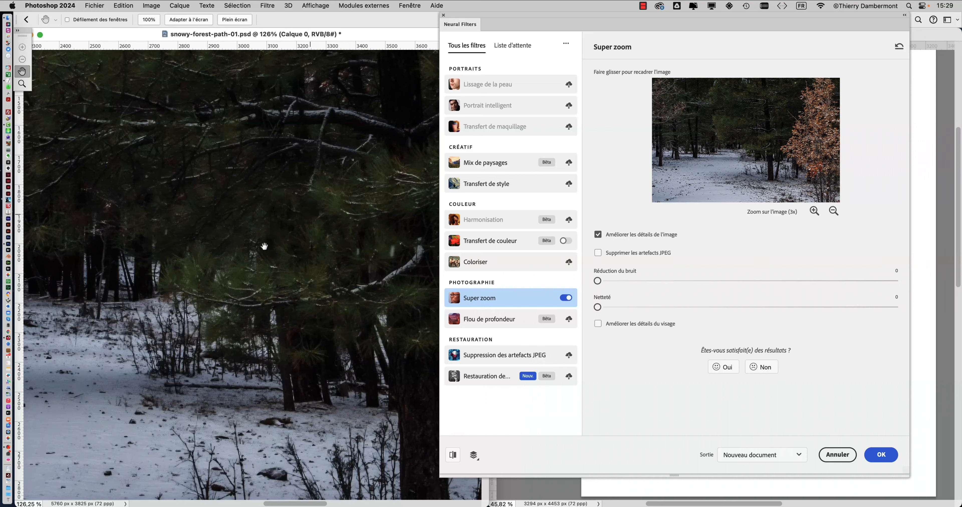
{"action": "left_click_drag", "start_coordinate": [219, 276], "coordinate": [389, 277]}
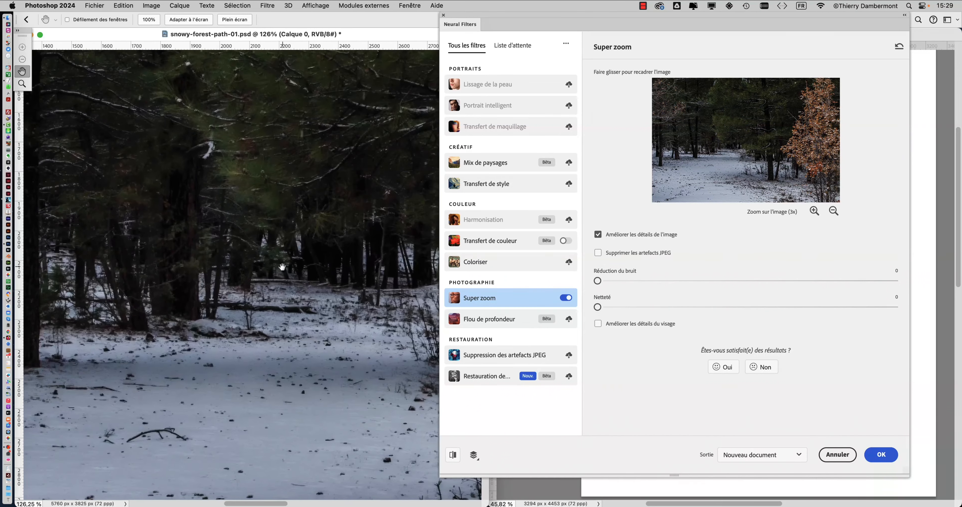
{"action": "left_click_drag", "start_coordinate": [278, 243], "coordinate": [367, 251]}
{"action": "scroll", "coordinate": [366, 251], "scroll_direction": "down", "scroll_amount": 10}
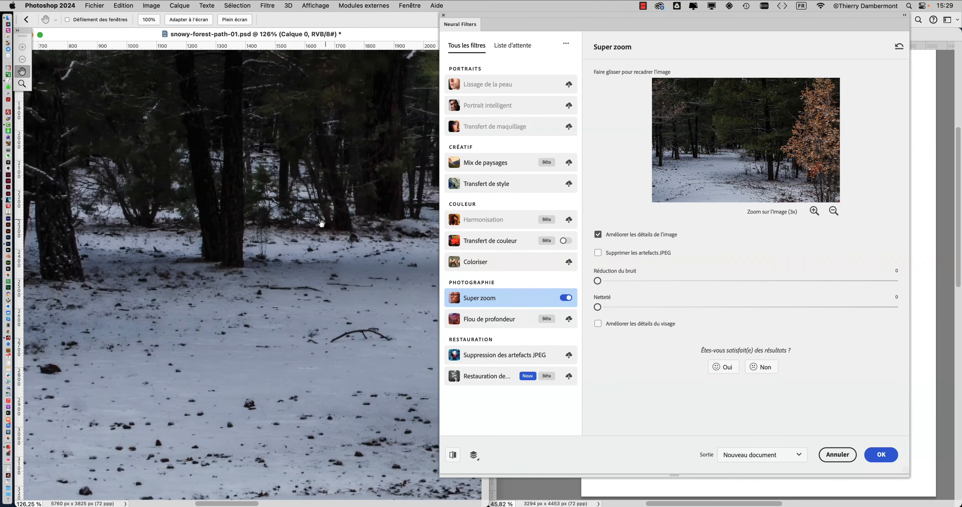
{"action": "left_click_drag", "start_coordinate": [334, 295], "coordinate": [271, 218]}
{"action": "left_click_drag", "start_coordinate": [347, 275], "coordinate": [209, 317]}
{"action": "scroll", "coordinate": [327, 310], "scroll_direction": "right", "scroll_amount": 12}
{"action": "scroll", "coordinate": [327, 309], "scroll_direction": "up", "scroll_amount": 7}
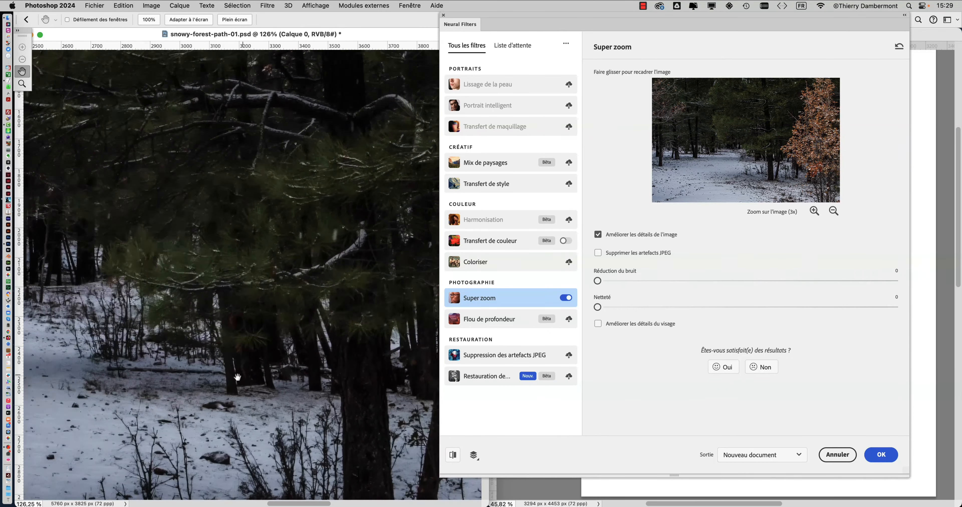
{"action": "scroll", "coordinate": [297, 241], "scroll_direction": "up", "scroll_amount": 5, "text": "alt"}
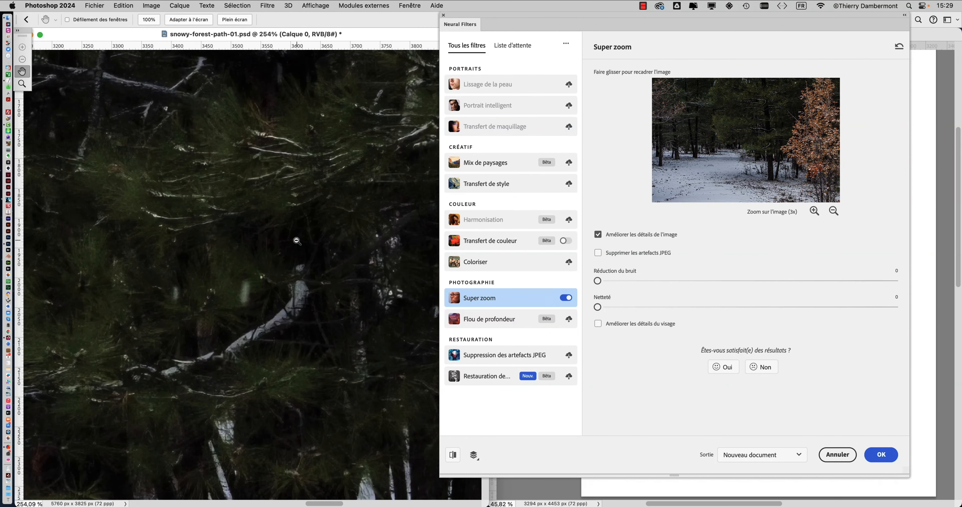
{"action": "left_click_drag", "start_coordinate": [296, 241], "coordinate": [328, 243]}
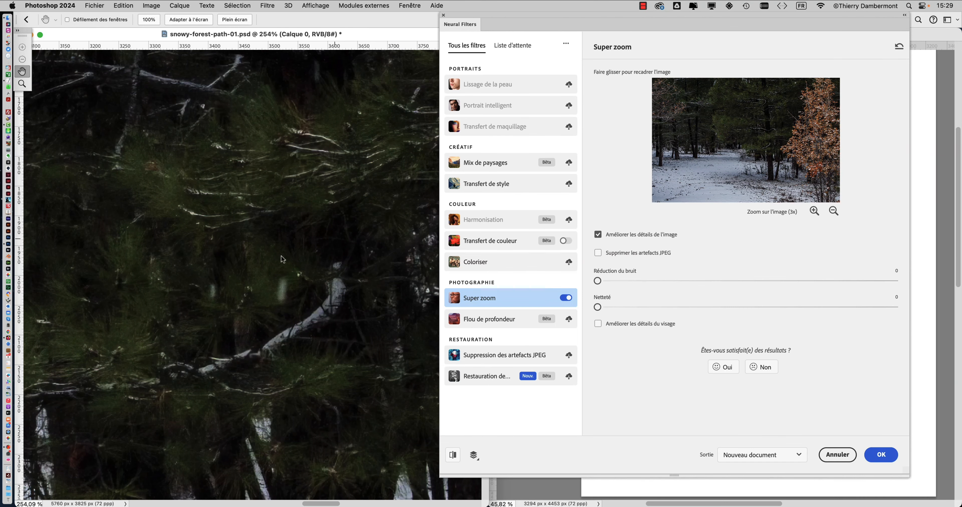
Try the Supprimer les artefacts JPEG option on and off and compare its effect on the snow and branches
{"action": "left_click", "coordinate": [636, 255]}
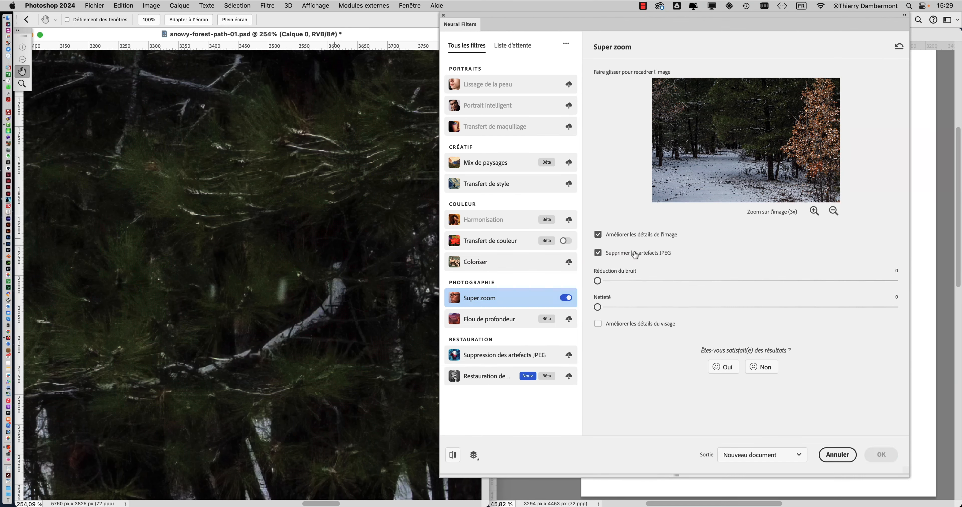
{"action": "scroll", "coordinate": [247, 253], "scroll_direction": "left", "scroll_amount": 15}
{"action": "scroll", "coordinate": [247, 253], "scroll_direction": "down", "scroll_amount": 3}
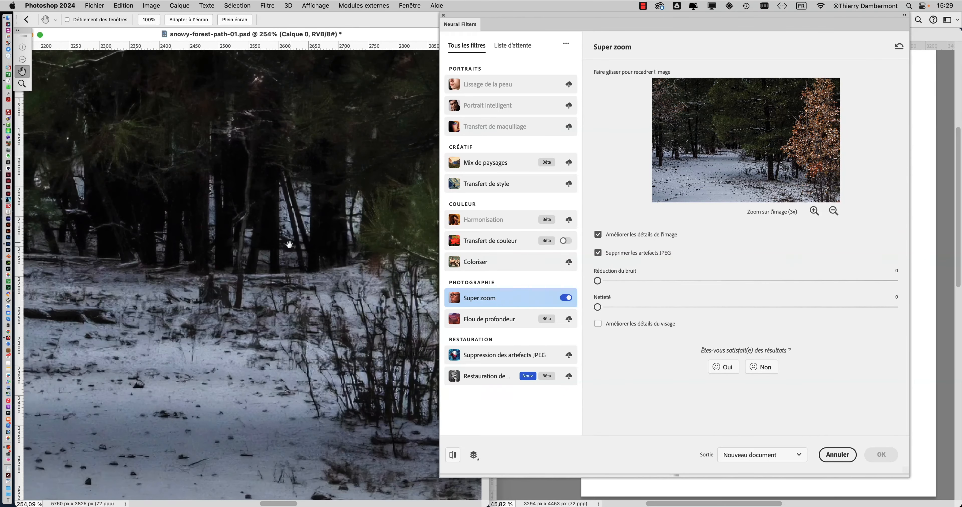
{"action": "left_click_drag", "start_coordinate": [289, 244], "coordinate": [393, 128]}
{"action": "left_click", "coordinate": [598, 254]}
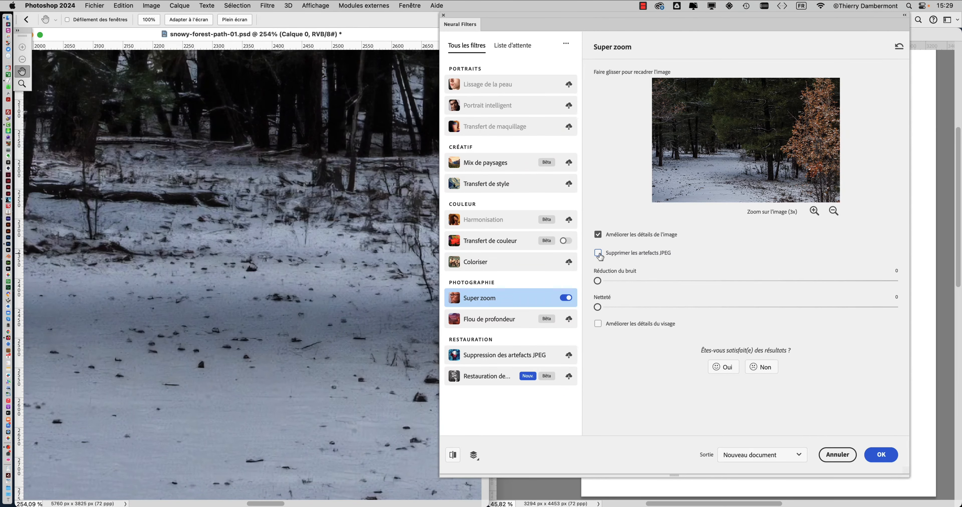
{"action": "left_click", "coordinate": [599, 254]}
{"action": "left_click", "coordinate": [599, 255]}
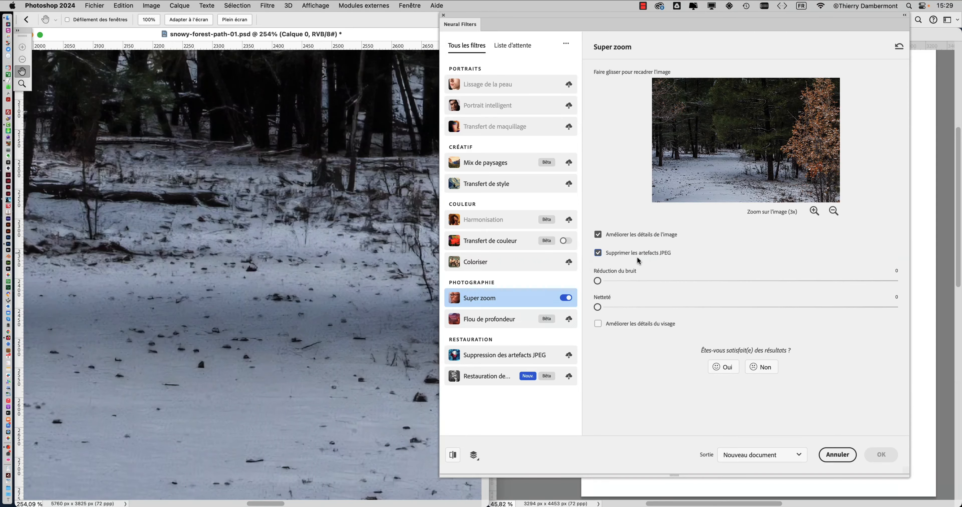
{"action": "scroll", "coordinate": [283, 310], "scroll_direction": "right", "scroll_amount": 10}
{"action": "scroll", "coordinate": [284, 310], "scroll_direction": "up", "scroll_amount": 5}
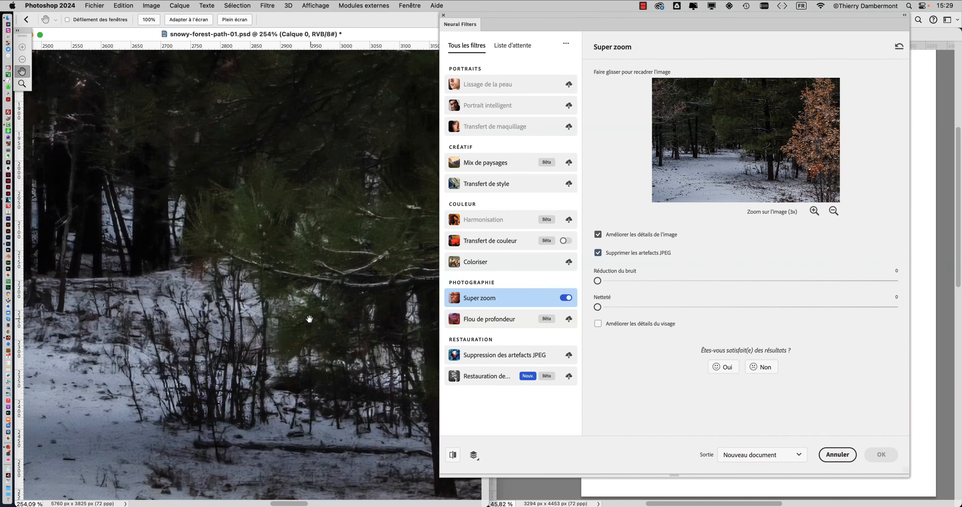
{"action": "scroll", "coordinate": [275, 335], "scroll_direction": "right", "scroll_amount": 6}
{"action": "scroll", "coordinate": [276, 335], "scroll_direction": "up", "scroll_amount": 2}
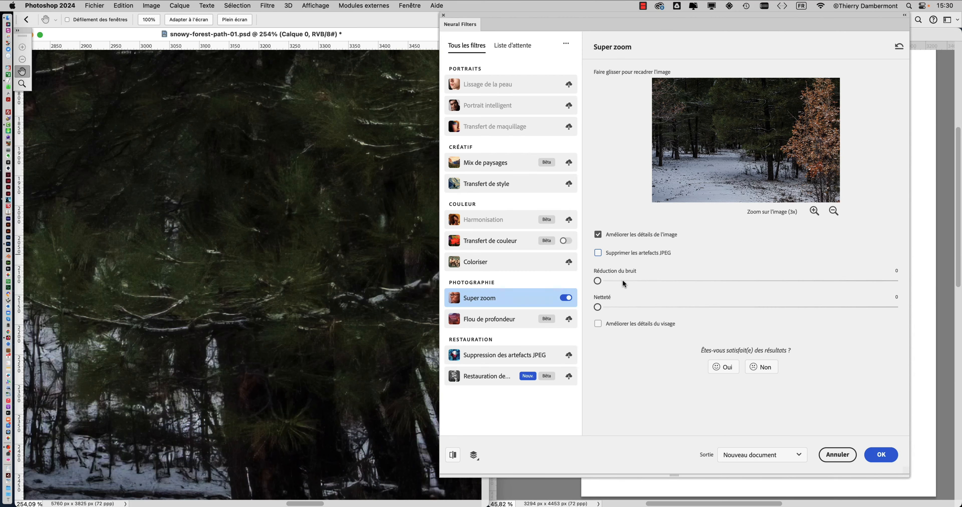
Try a noise reduction of 4 and a sharpness of 15 on the preview, and reset both to 0
{"action": "left_click_drag", "start_coordinate": [623, 276], "coordinate": [651, 283]}
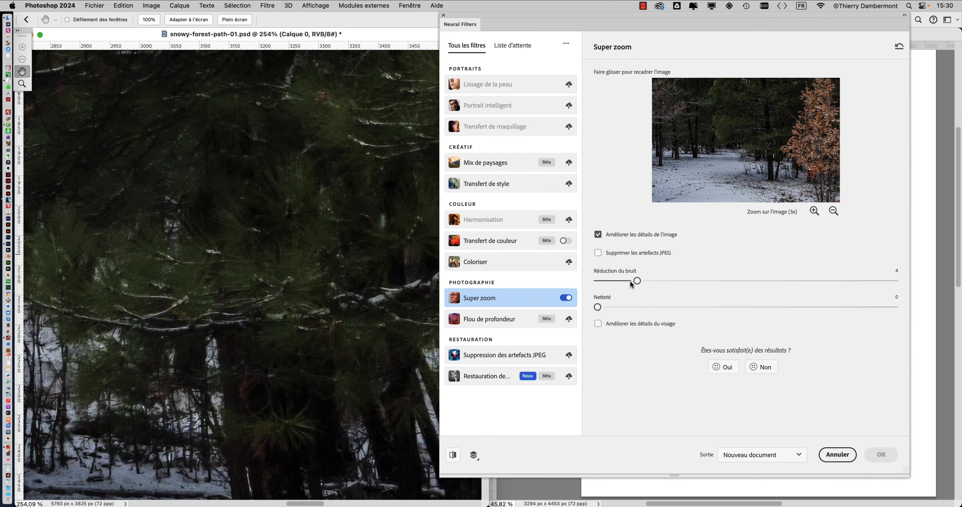
{"action": "left_click_drag", "start_coordinate": [727, 305], "coordinate": [745, 307]}
{"action": "left_click_drag", "start_coordinate": [308, 277], "coordinate": [347, 273]}
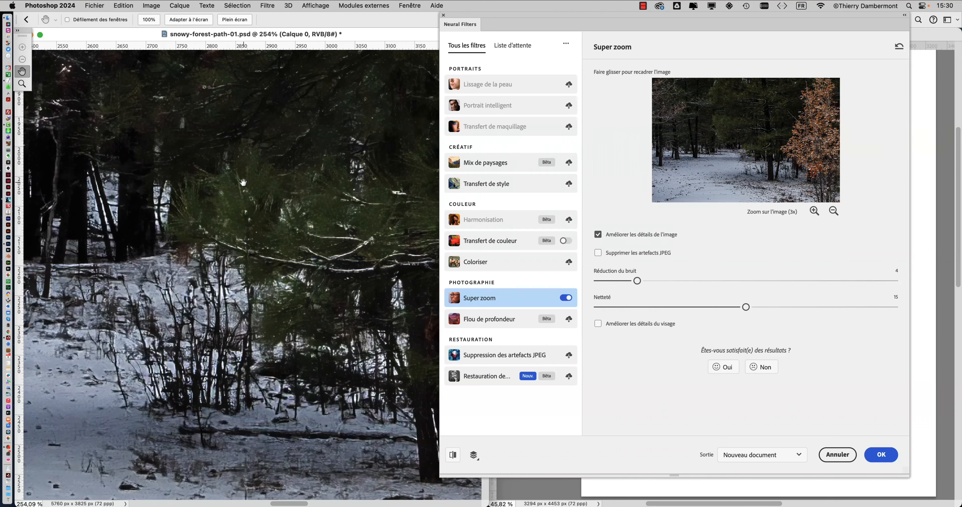
{"action": "left_click_drag", "start_coordinate": [636, 280], "coordinate": [579, 282]}
{"action": "left_click_drag", "start_coordinate": [746, 307], "coordinate": [581, 313]}
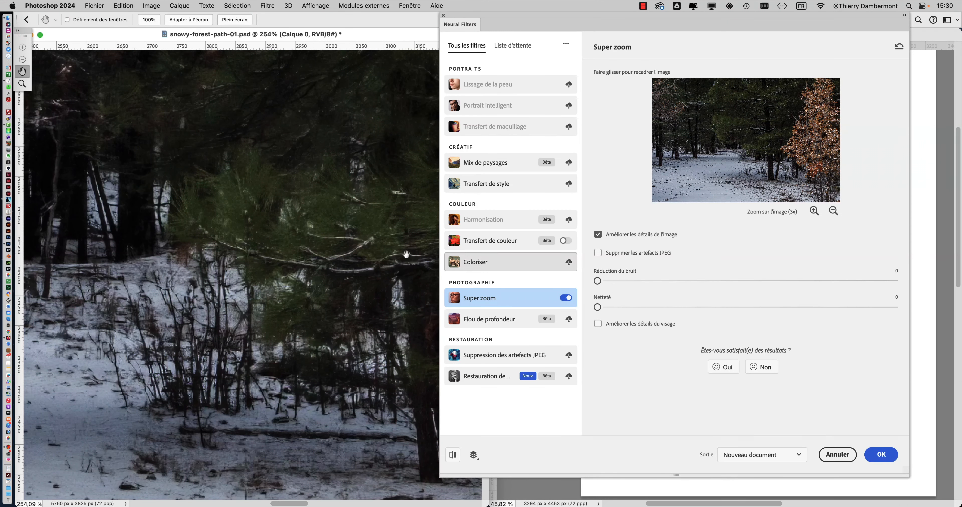
Apply the Super zoom filter to the new document, and reposition and enlarge the resulting document window
{"action": "left_click_drag", "start_coordinate": [359, 257], "coordinate": [261, 290]}
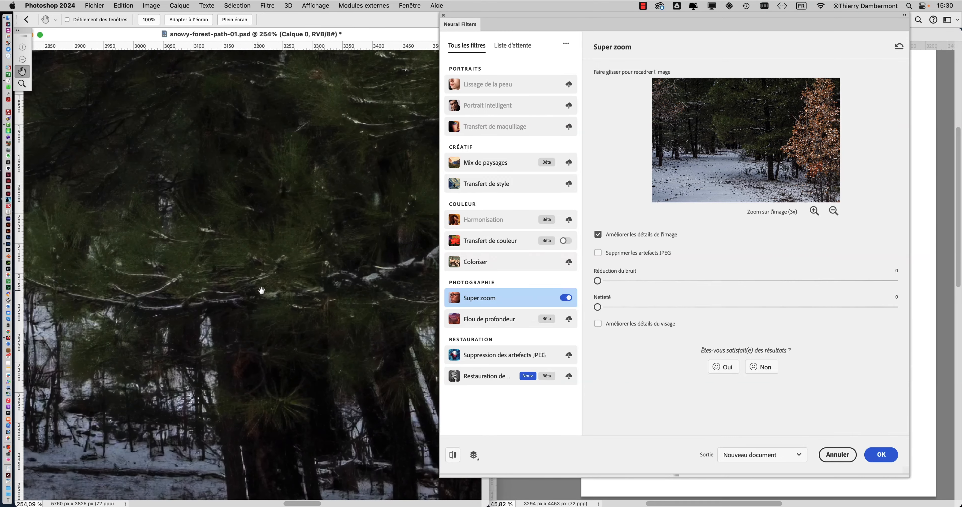
{"action": "left_click", "coordinate": [894, 461]}
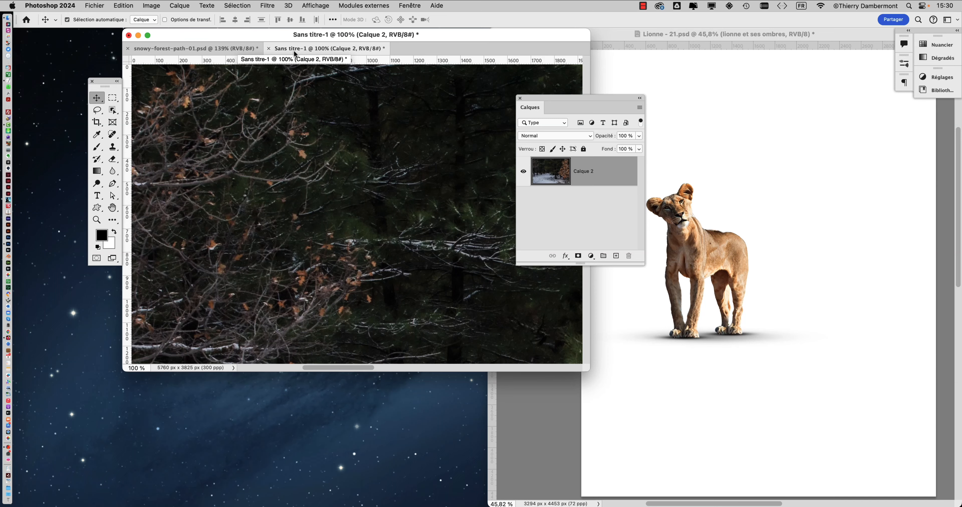
{"action": "left_click_drag", "start_coordinate": [302, 56], "coordinate": [188, 60]}
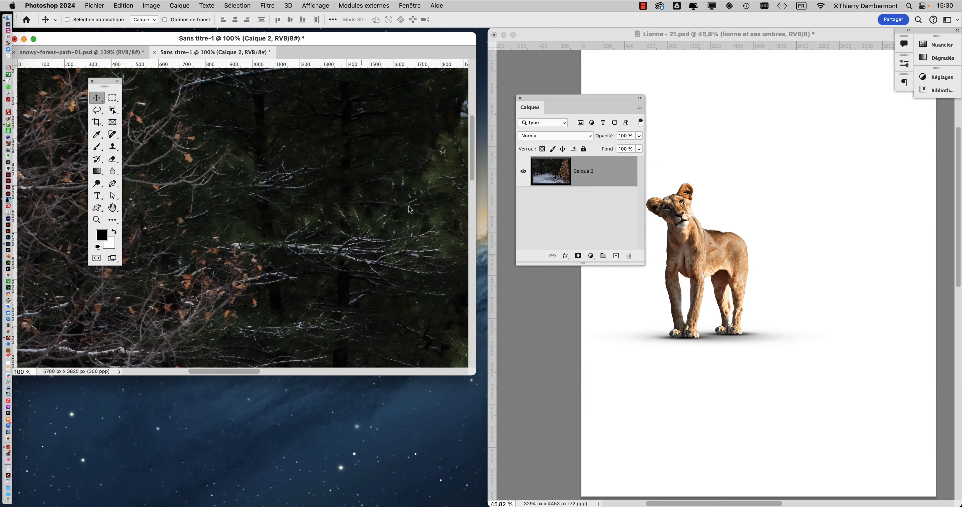
{"action": "left_click_drag", "start_coordinate": [475, 375], "coordinate": [603, 506]}
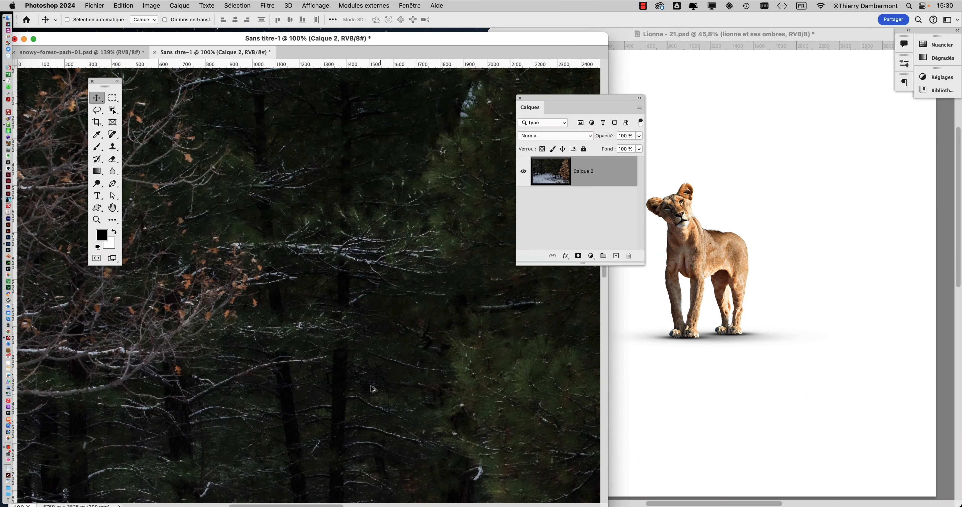
Inspect the leaves and branches of the enlarged forest image at several magnifications
{"action": "scroll", "coordinate": [321, 322], "scroll_direction": "down", "scroll_amount": 5}
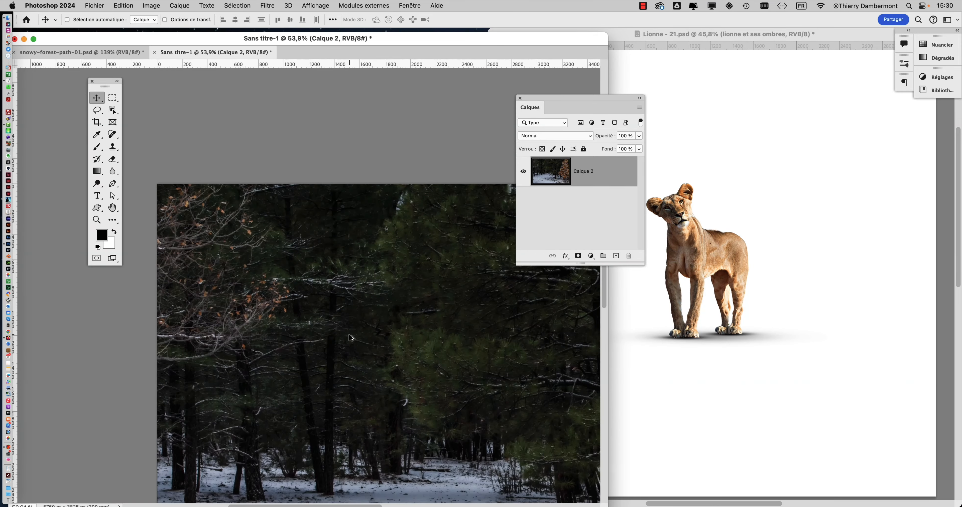
{"action": "scroll", "coordinate": [282, 310], "scroll_direction": "up", "scroll_amount": 2}
{"action": "scroll", "coordinate": [282, 310], "scroll_direction": "up", "scroll_amount": 2}
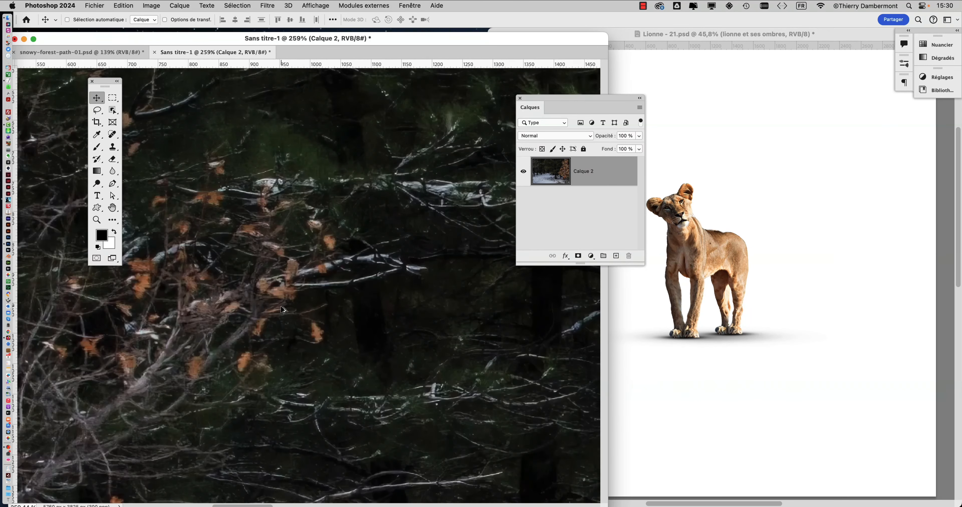
{"action": "scroll", "coordinate": [282, 309], "scroll_direction": "down", "scroll_amount": 4}
{"action": "left_click_drag", "start_coordinate": [407, 375], "coordinate": [267, 221]}
{"action": "scroll", "coordinate": [445, 304], "scroll_direction": "up", "scroll_amount": 10}
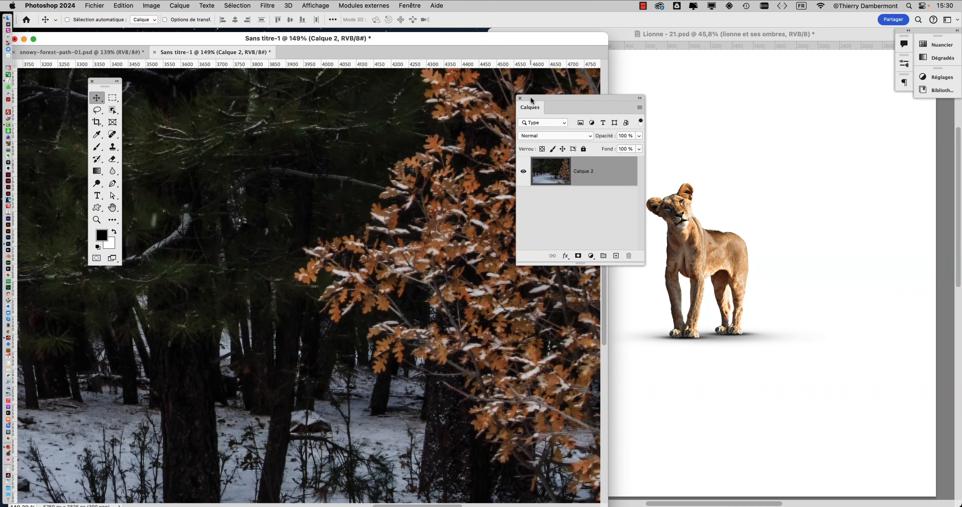
Float Sans titre-1 in its own window beside snowy-forest-path-01.psd and move the Layers panel out of the way
{"action": "left_click_drag", "start_coordinate": [532, 100], "coordinate": [615, 236]}
{"action": "left_click_drag", "start_coordinate": [187, 53], "coordinate": [440, 38]}
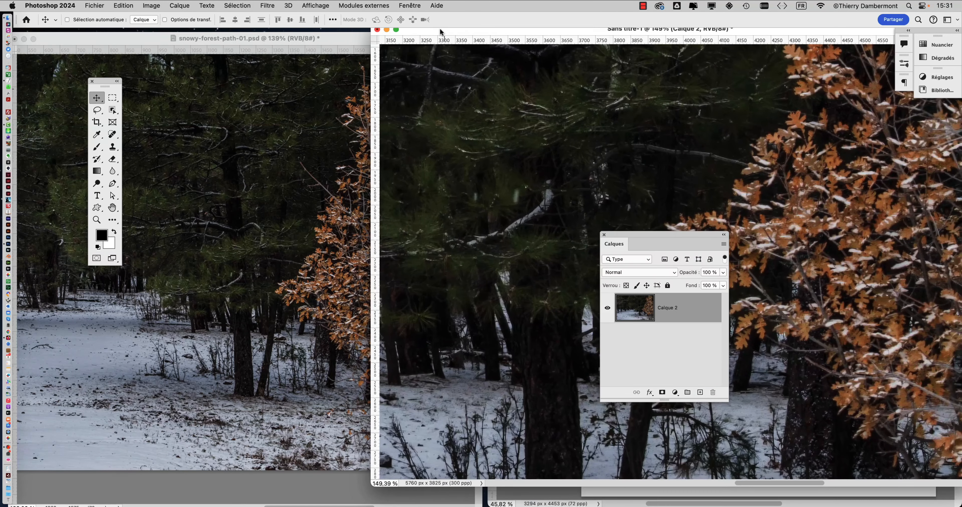
{"action": "left_click_drag", "start_coordinate": [617, 235], "coordinate": [462, 325]}
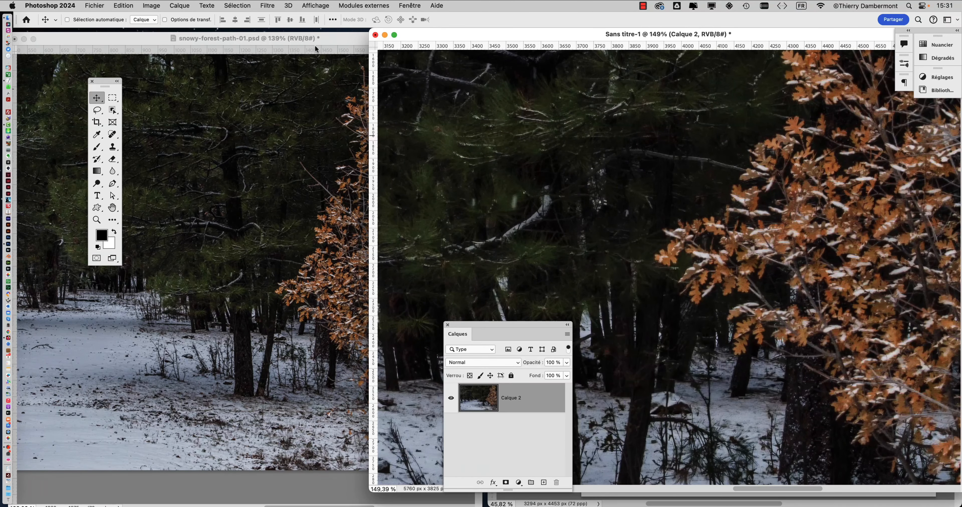
{"action": "left_click", "coordinate": [309, 42]}
{"action": "left_click_drag", "start_coordinate": [386, 34], "coordinate": [292, 32]}
Compare the orange leaves at pixel level in the original snowy-forest-path-01.psd and the enlarged Sans titre-1
{"action": "scroll", "coordinate": [224, 278], "scroll_direction": "up", "scroll_amount": 10}
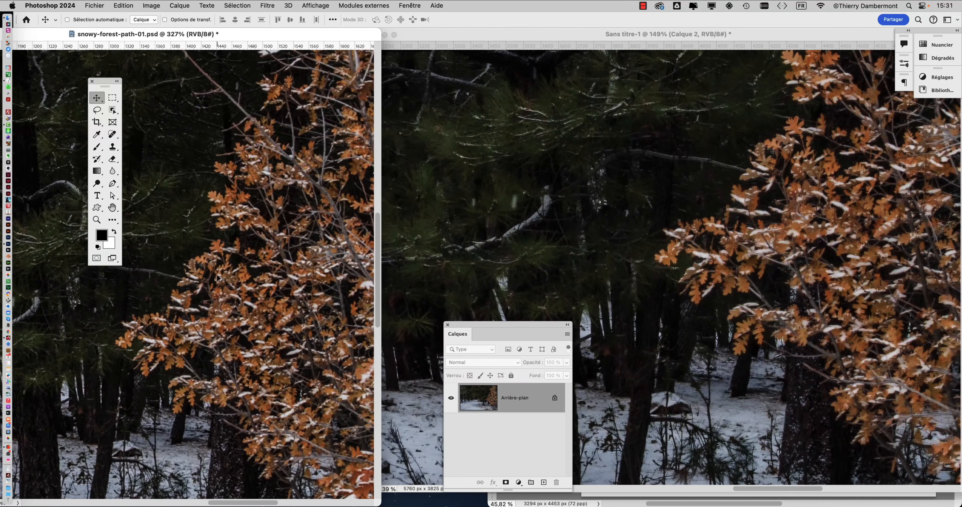
{"action": "scroll", "coordinate": [218, 278], "scroll_direction": "up", "scroll_amount": 5}
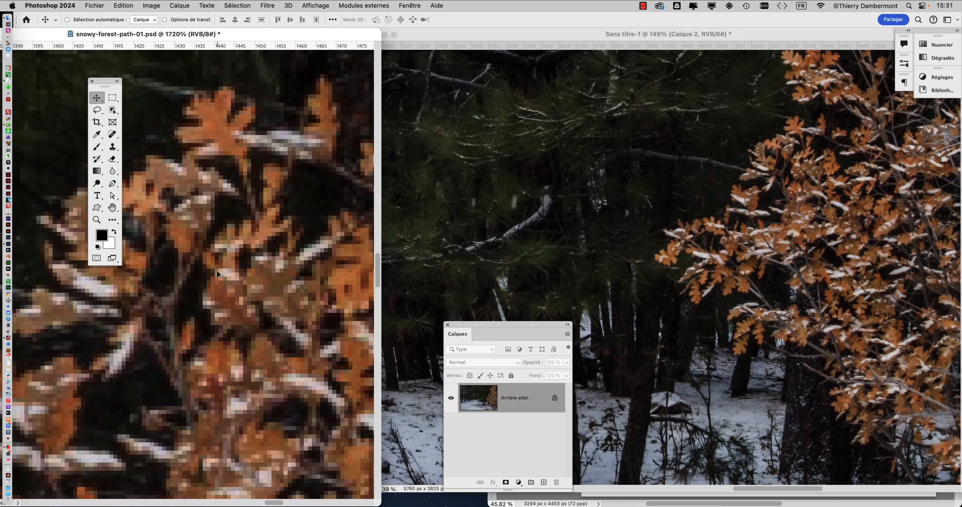
{"action": "left_click", "coordinate": [807, 236]}
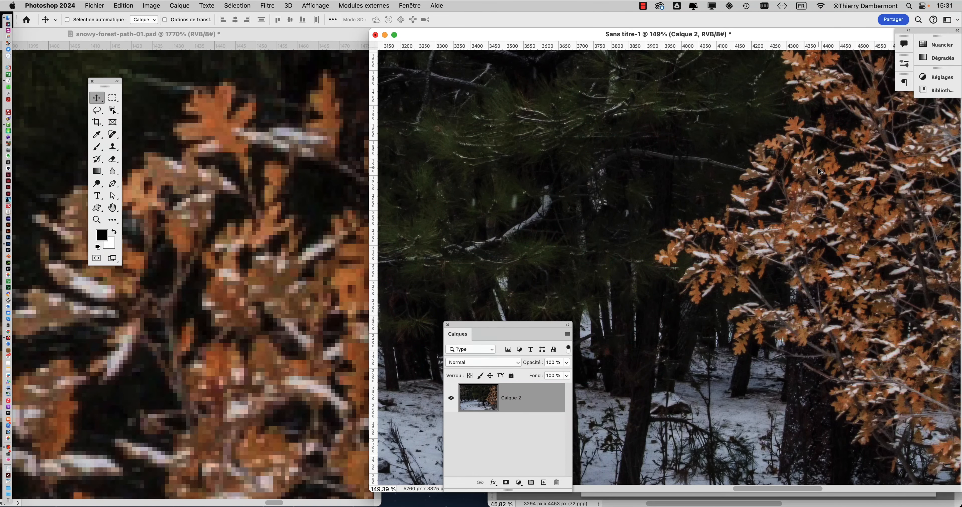
{"action": "scroll", "coordinate": [843, 153], "scroll_direction": "up", "scroll_amount": 4}
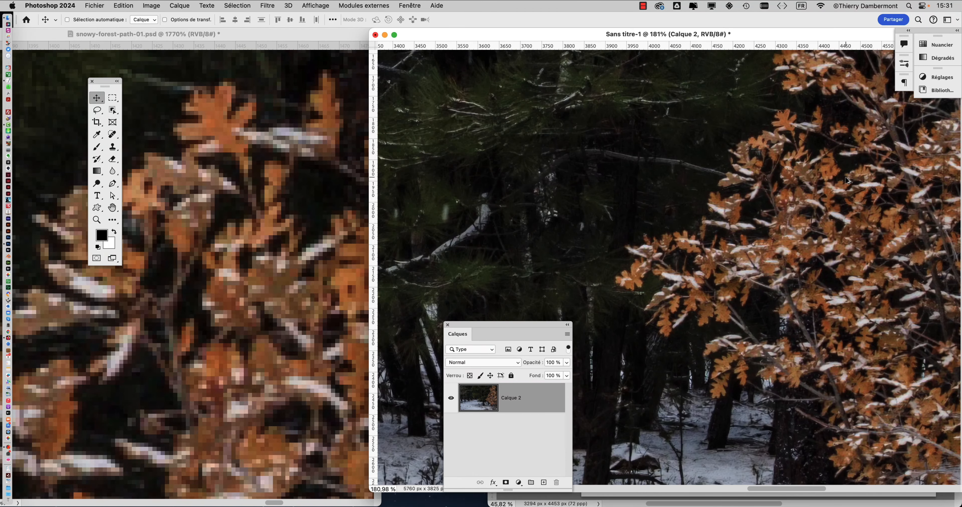
{"action": "scroll", "coordinate": [846, 182], "scroll_direction": "up", "scroll_amount": 5}
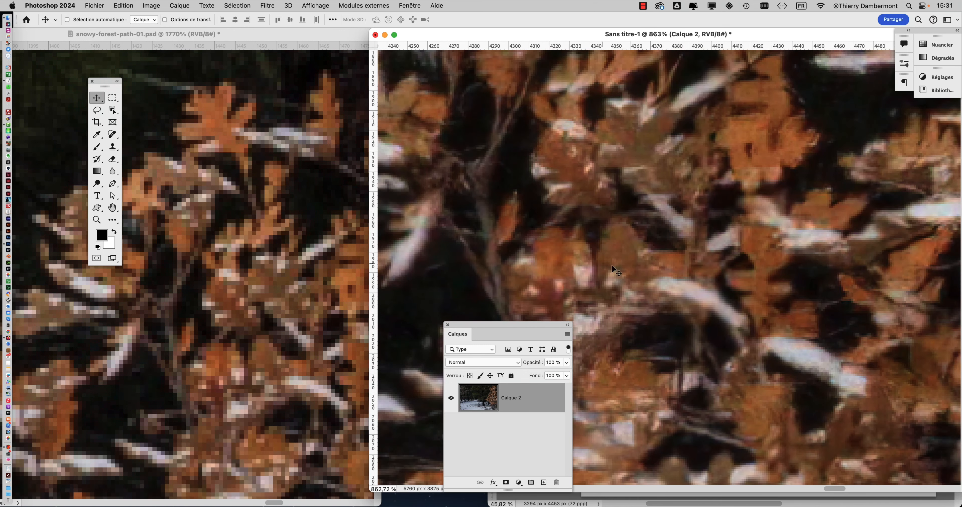
{"action": "scroll", "coordinate": [667, 276], "scroll_direction": "up", "scroll_amount": 2}
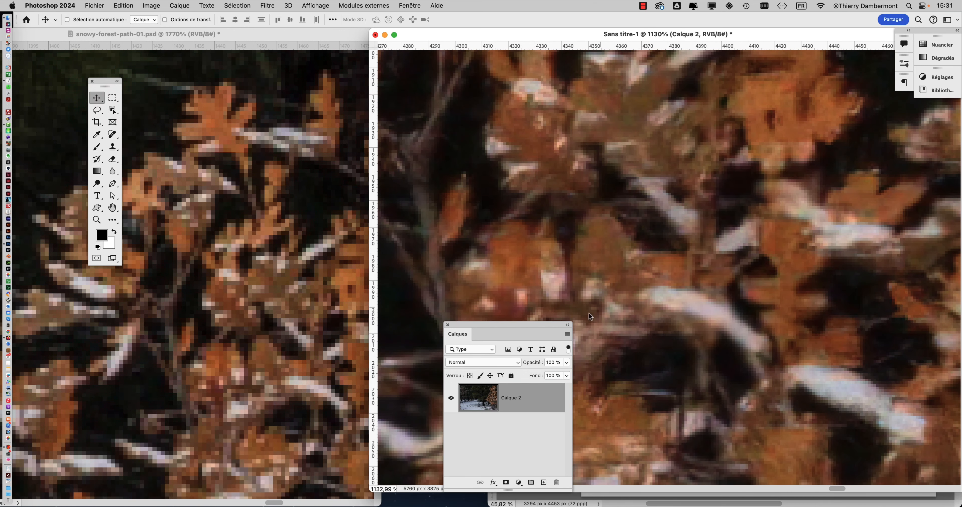
{"action": "left_click_drag", "start_coordinate": [523, 327], "coordinate": [504, 376]}
{"action": "scroll", "coordinate": [268, 350], "scroll_direction": "up", "scroll_amount": 3}
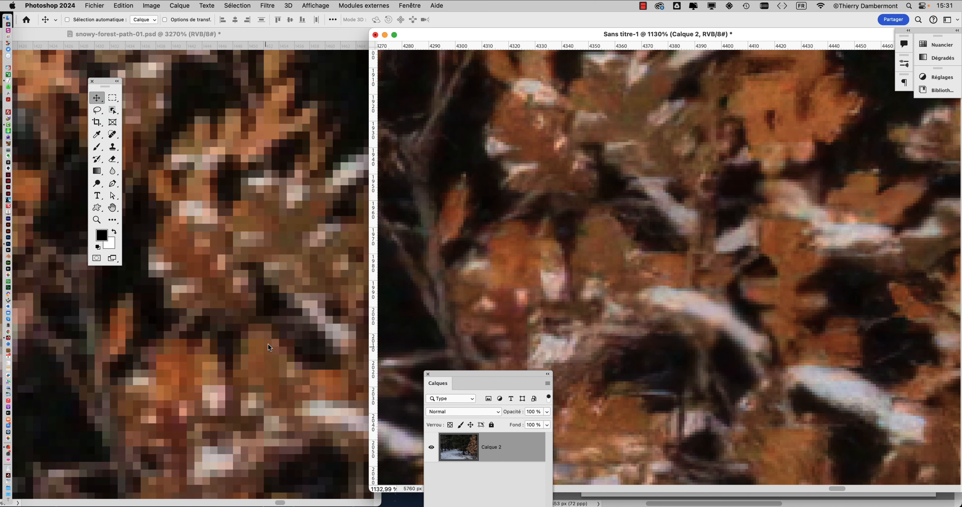
Examine the dark stones on the snowy ground at pixel level in the original snowy-forest-path-01.psd
{"action": "left_click", "coordinate": [276, 281]}
{"action": "left_click_drag", "start_coordinate": [258, 303], "coordinate": [271, 251]}
{"action": "scroll", "coordinate": [268, 263], "scroll_direction": "down", "scroll_amount": 1}
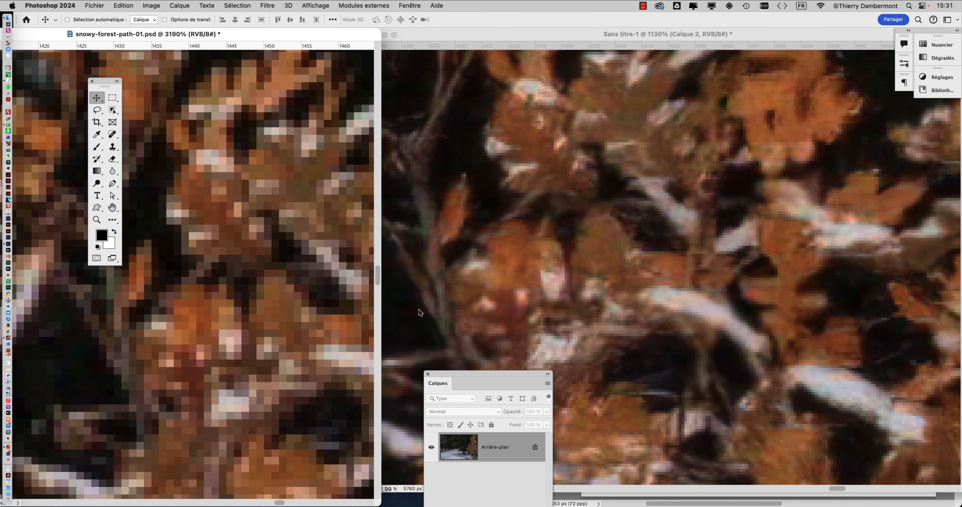
{"action": "scroll", "coordinate": [307, 315], "scroll_direction": "down", "scroll_amount": 2}
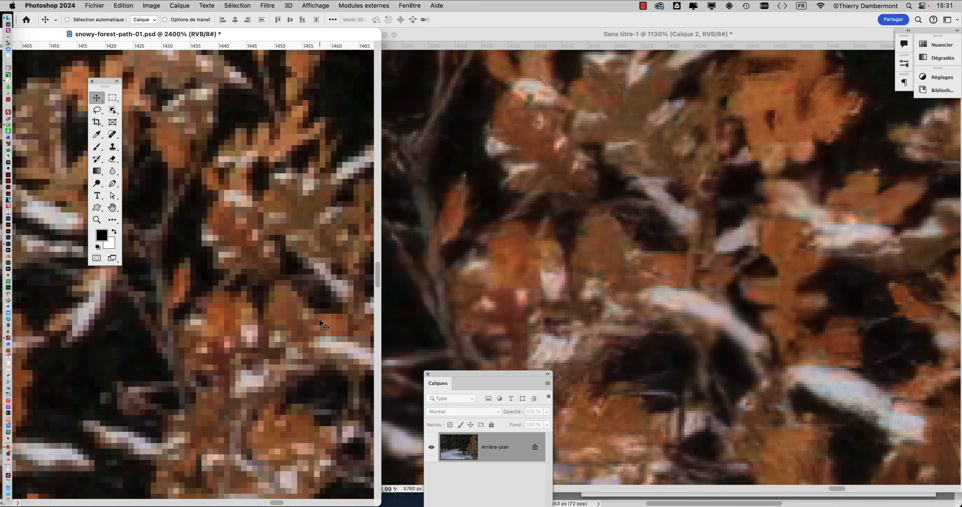
{"action": "scroll", "coordinate": [322, 325], "scroll_direction": "down", "scroll_amount": 10}
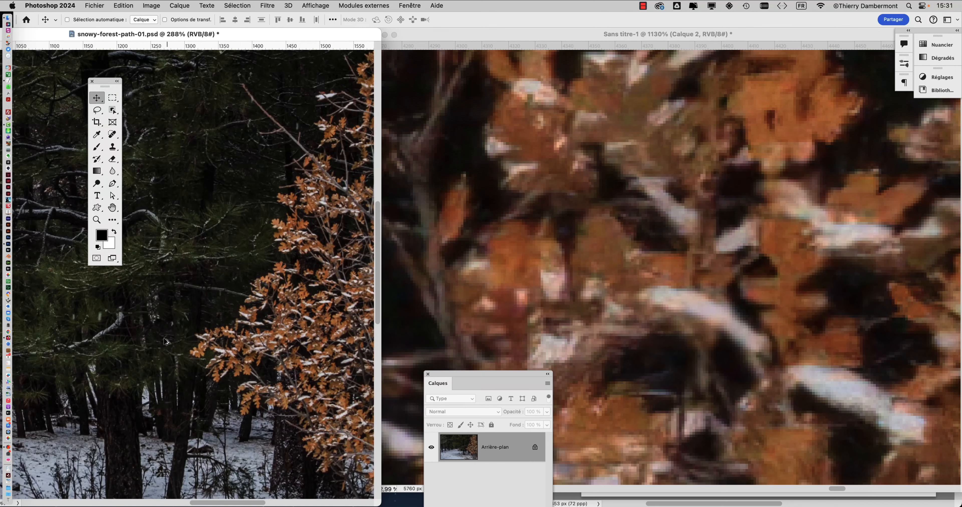
{"action": "left_click_drag", "start_coordinate": [144, 382], "coordinate": [299, 271]}
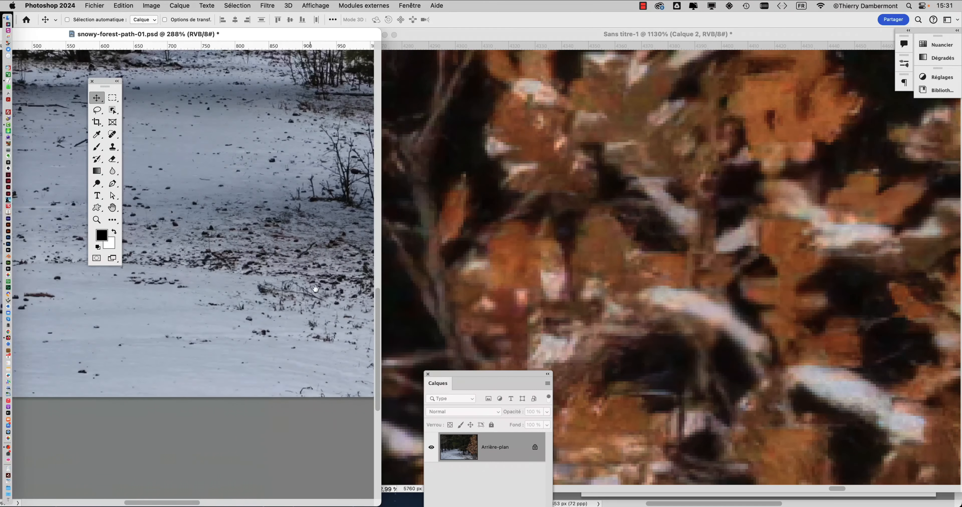
{"action": "left_click_drag", "start_coordinate": [144, 304], "coordinate": [284, 305]}
{"action": "scroll", "coordinate": [154, 316], "scroll_direction": "up", "scroll_amount": 10}
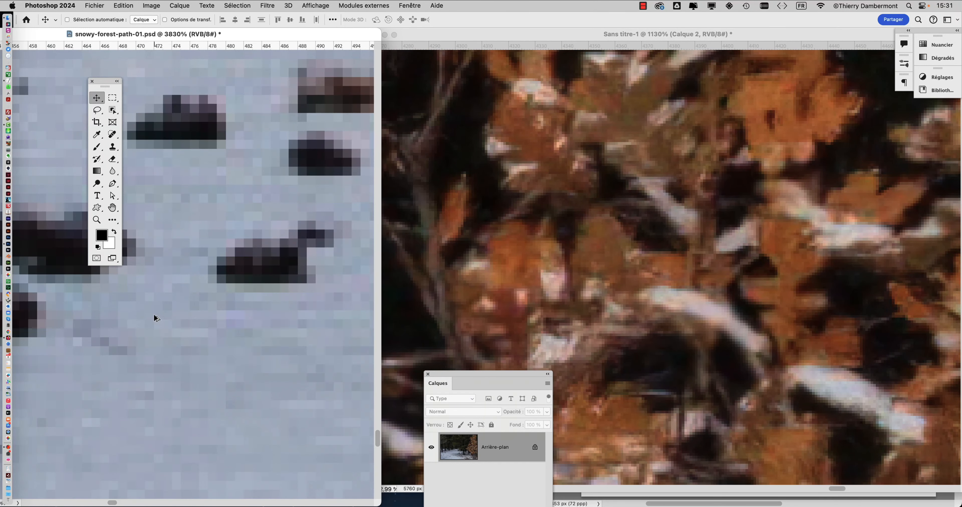
{"action": "scroll", "coordinate": [155, 318], "scroll_direction": "down", "scroll_amount": 1}
Examine the same stones and piece of wood on the snow in the enlarged Sans titre-1
{"action": "left_click", "coordinate": [536, 270]}
{"action": "scroll", "coordinate": [535, 270], "scroll_direction": "down", "scroll_amount": 12}
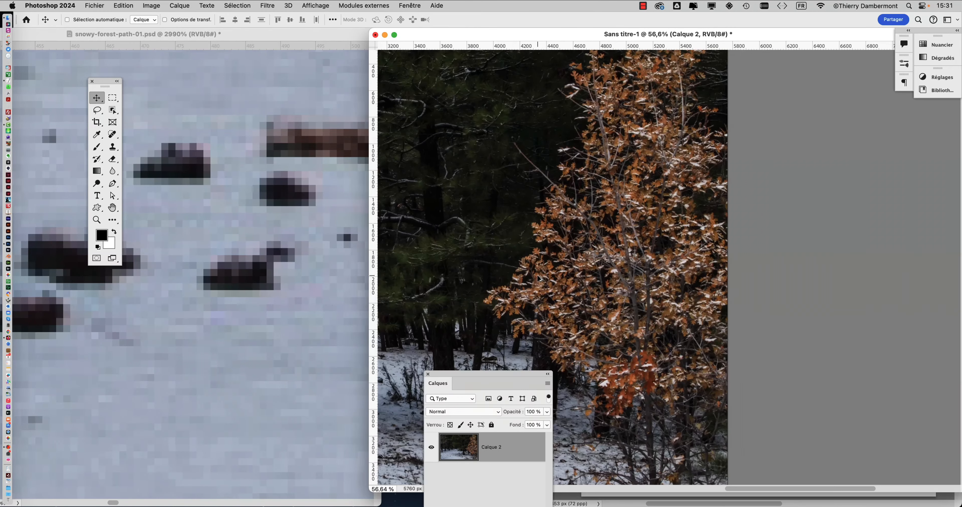
{"action": "scroll", "coordinate": [713, 226], "scroll_direction": "up", "scroll_amount": 4}
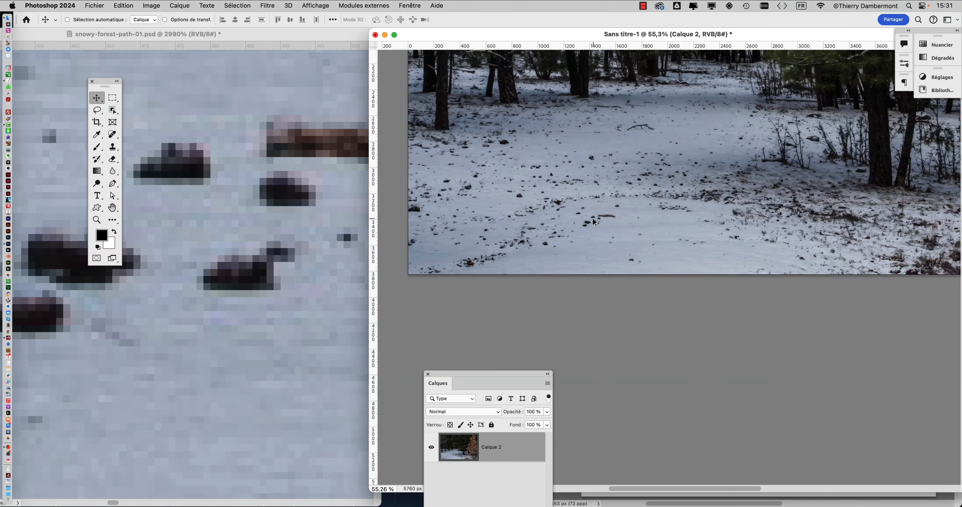
{"action": "scroll", "coordinate": [597, 224], "scroll_direction": "up", "scroll_amount": 5}
{"action": "scroll", "coordinate": [598, 224], "scroll_direction": "up", "scroll_amount": 2}
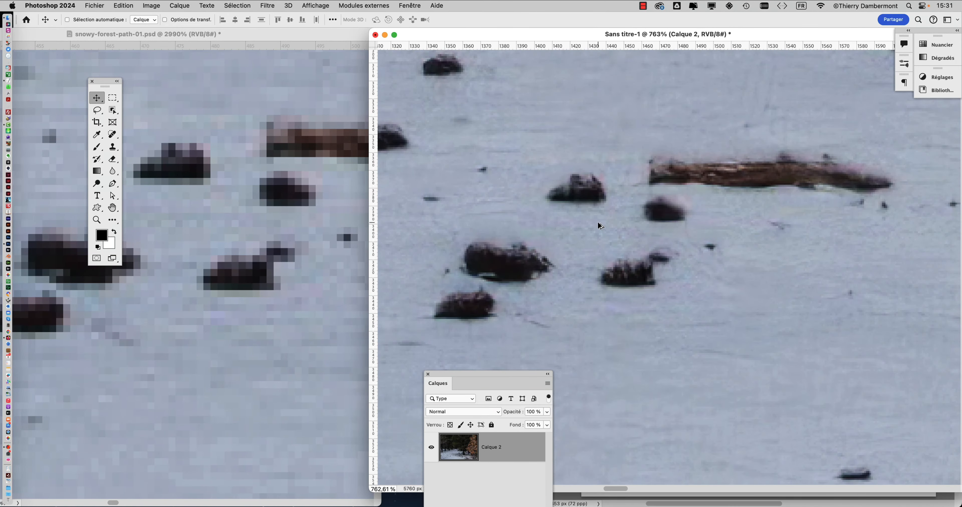
Examine the piece of wood and the scattered debris on the snow in the original image at several magnifications
{"action": "left_click_drag", "start_coordinate": [314, 251], "coordinate": [127, 415]}
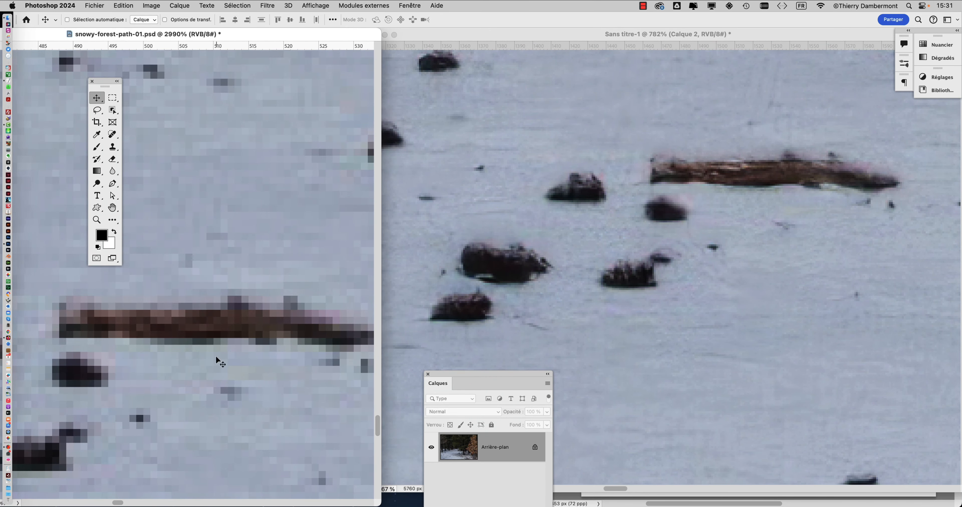
{"action": "scroll", "coordinate": [381, 370], "scroll_direction": "up", "scroll_amount": 5}
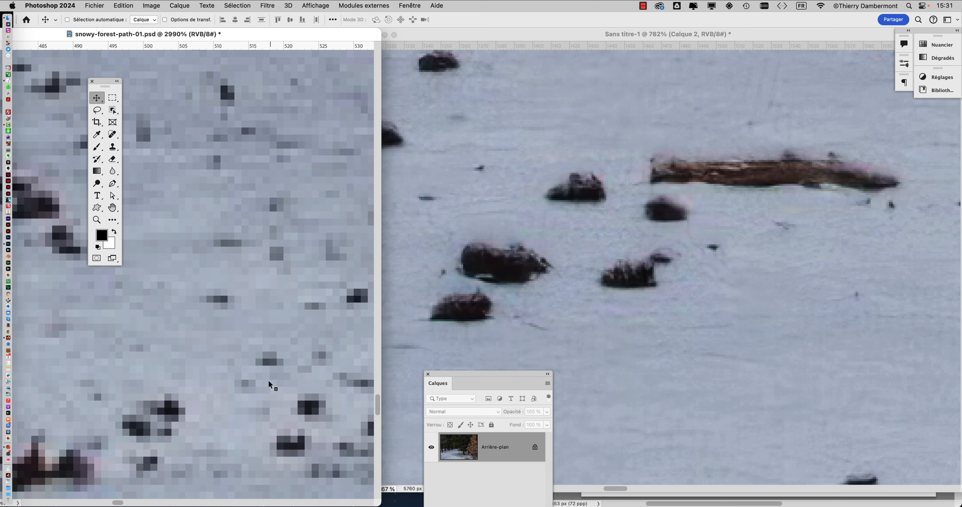
{"action": "scroll", "coordinate": [277, 320], "scroll_direction": "down", "scroll_amount": 10}
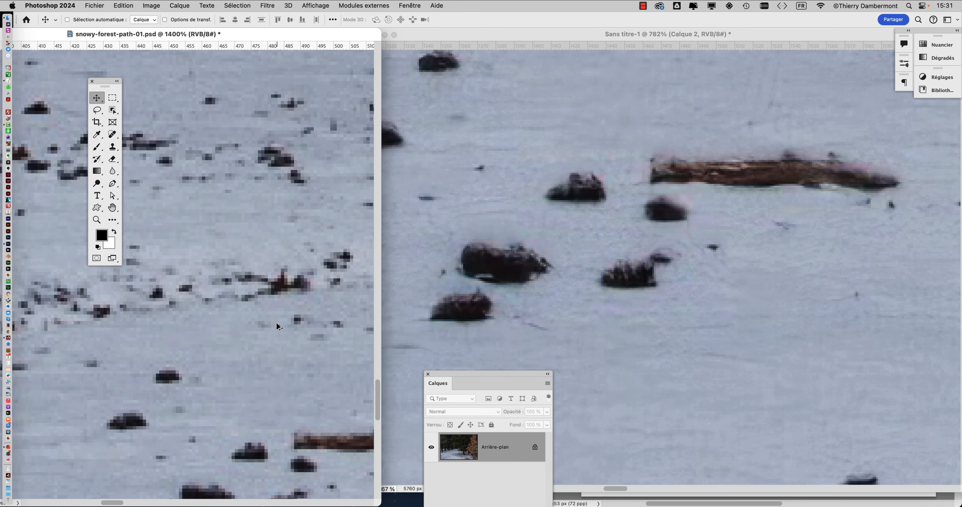
{"action": "scroll", "coordinate": [293, 351], "scroll_direction": "up", "scroll_amount": 12}
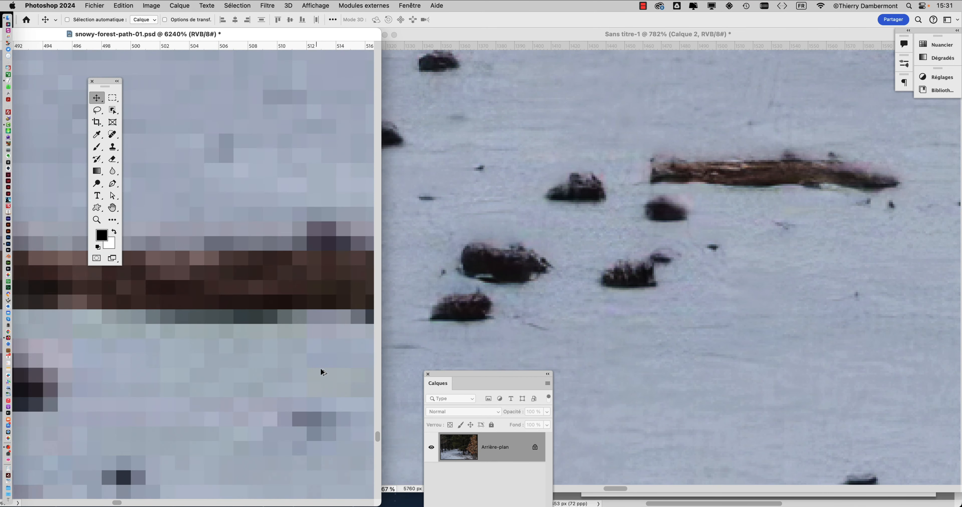
Widen the snowy-forest-path-01.psd window to fit the whole piece of wood and move the Tools panel off it
{"action": "left_click_drag", "start_coordinate": [377, 504], "coordinate": [571, 498]}
{"action": "scroll", "coordinate": [389, 365], "scroll_direction": "down", "scroll_amount": 2}
{"action": "scroll", "coordinate": [357, 309], "scroll_direction": "right", "scroll_amount": 3}
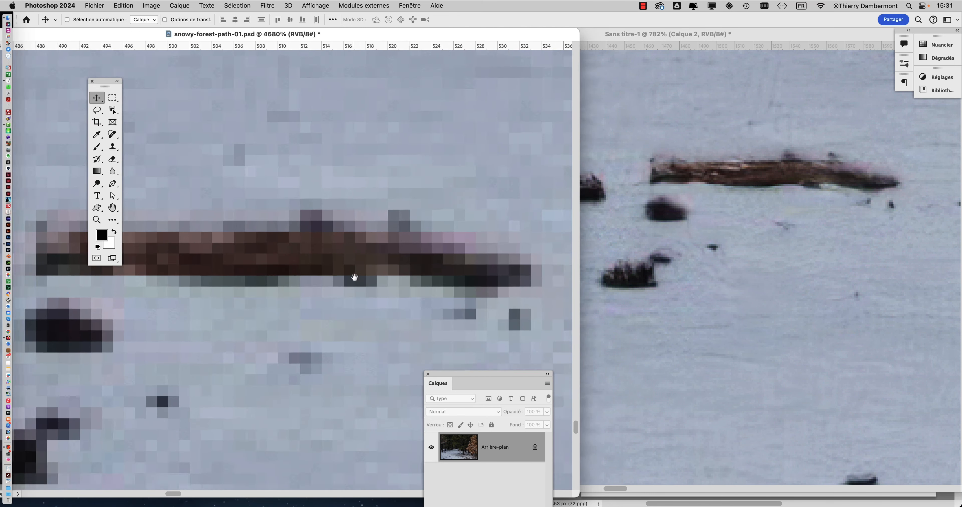
{"action": "left_click_drag", "start_coordinate": [101, 81], "coordinate": [36, 58]}
Examine the texture of the piece of wood up close in the enlarged Sans titre-1
{"action": "left_click", "coordinate": [761, 208]}
{"action": "scroll", "coordinate": [761, 207], "scroll_direction": "up", "scroll_amount": 5}
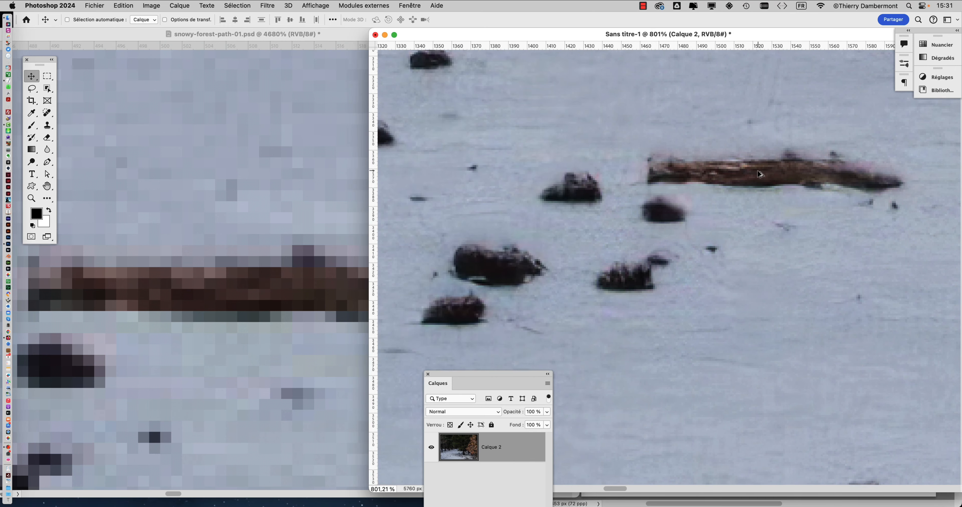
{"action": "left_click_drag", "start_coordinate": [837, 215], "coordinate": [772, 294]}
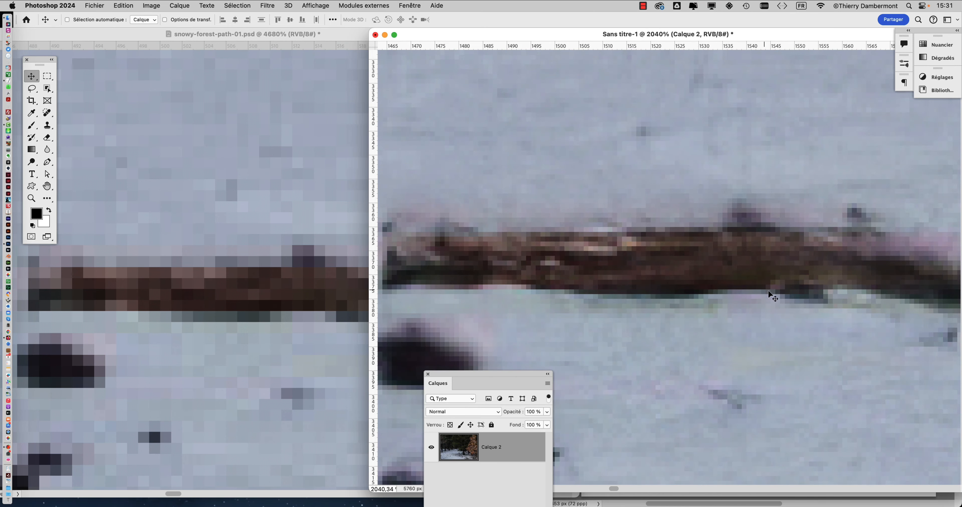
{"action": "scroll", "coordinate": [774, 294], "scroll_direction": "down", "scroll_amount": 3}
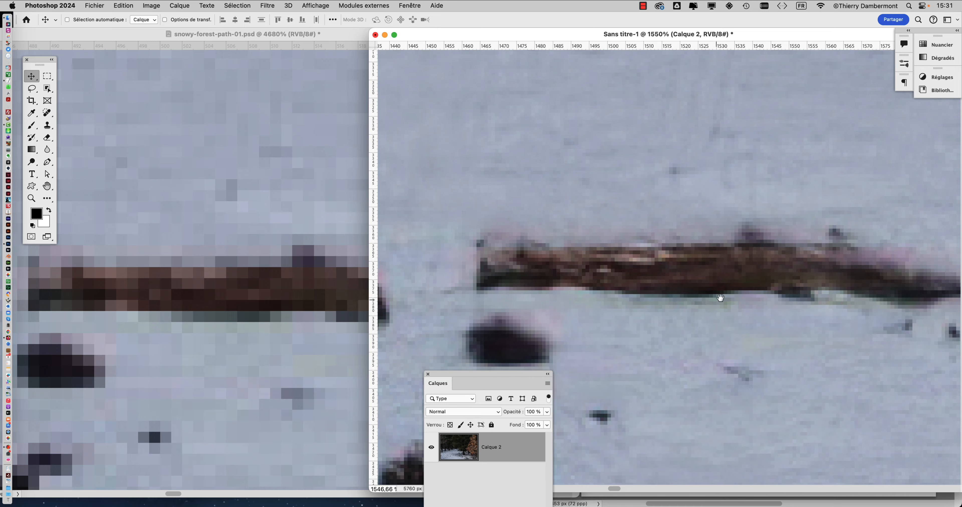
{"action": "left_click_drag", "start_coordinate": [719, 296], "coordinate": [690, 291]}
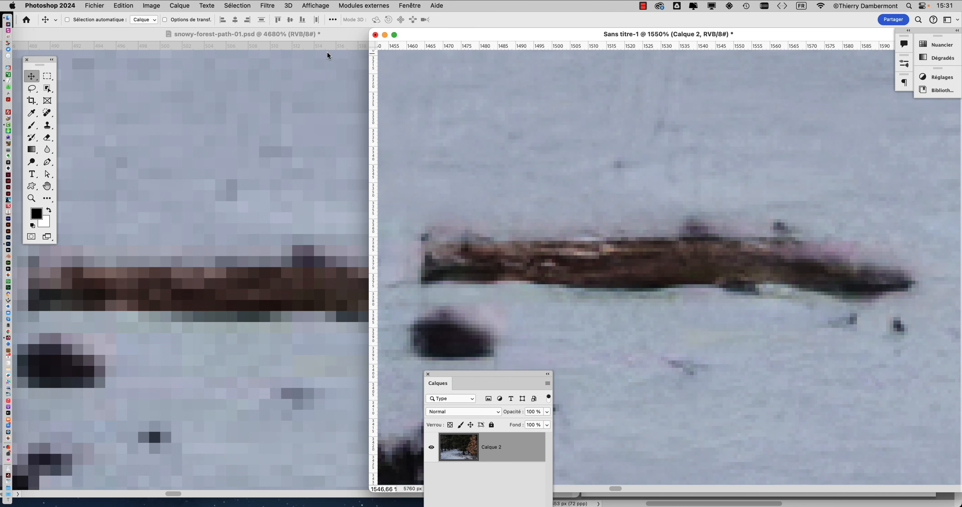
Minimize the original forest image's window, reposition the Sans titre-1 window and bring Lionne - 21.psd forward
{"action": "left_click", "coordinate": [266, 144]}
{"action": "left_click_drag", "start_coordinate": [28, 35], "coordinate": [241, 90]}
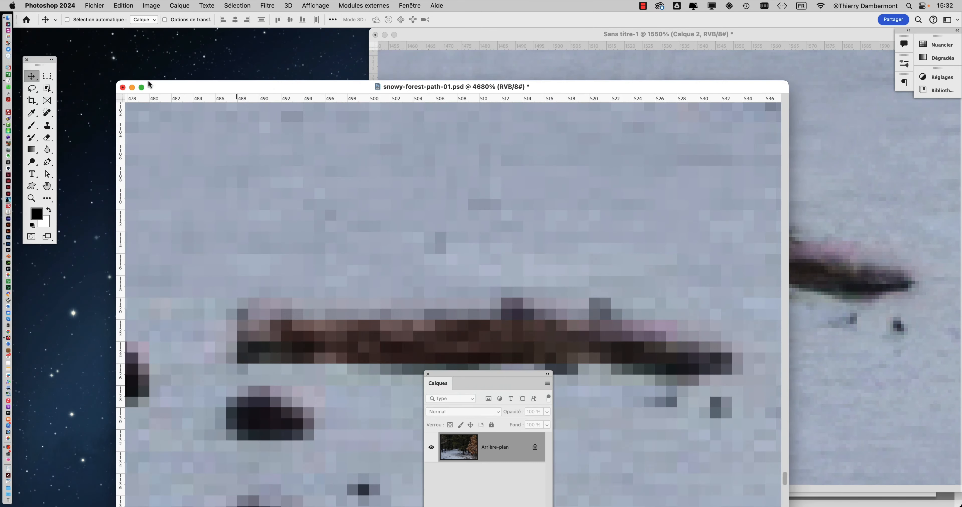
{"action": "left_click", "coordinate": [138, 87]}
{"action": "left_click_drag", "start_coordinate": [466, 37], "coordinate": [137, 42]}
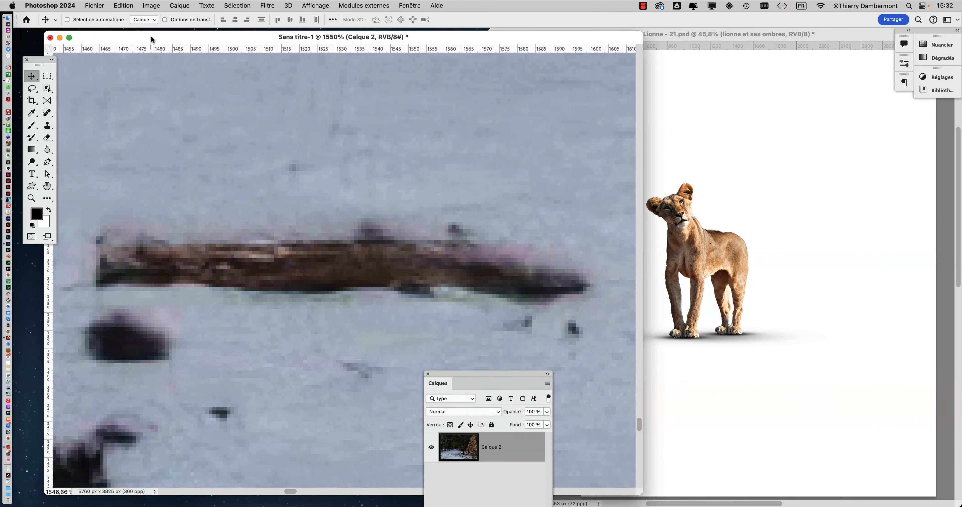
{"action": "left_click", "coordinate": [711, 38]}
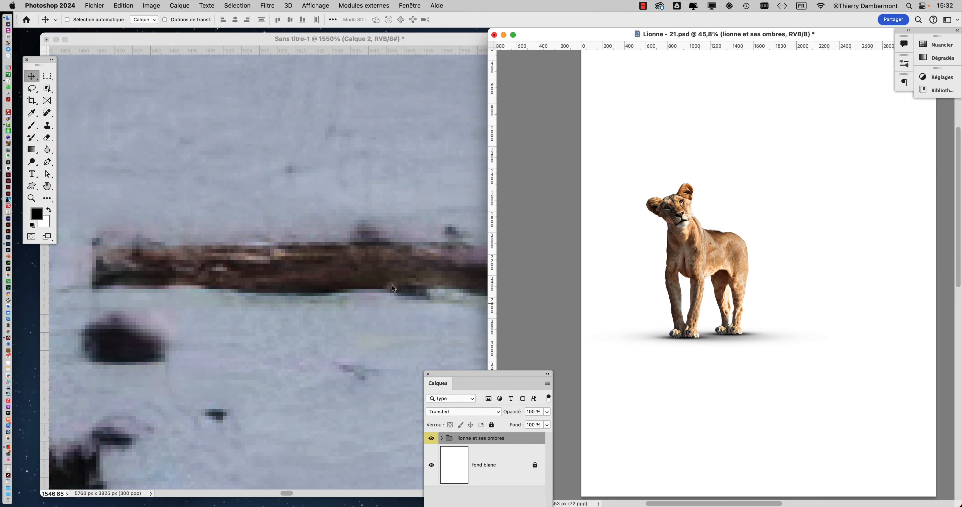
Arrange the Lionne - 21.psd window and the Layers panel so that Sans titre-1 stays accessible beside them
{"action": "scroll", "coordinate": [436, 298], "scroll_direction": "down", "scroll_amount": 6}
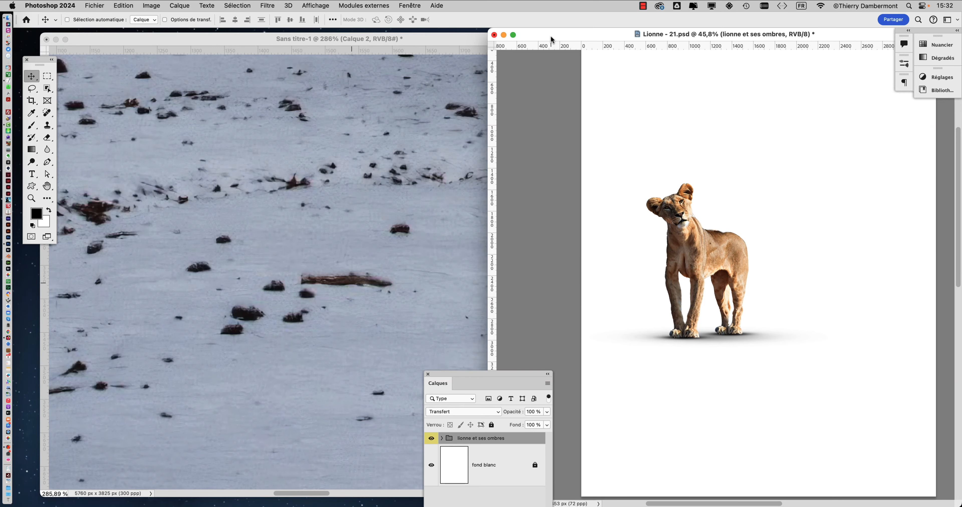
{"action": "left_click_drag", "start_coordinate": [550, 36], "coordinate": [596, 37]}
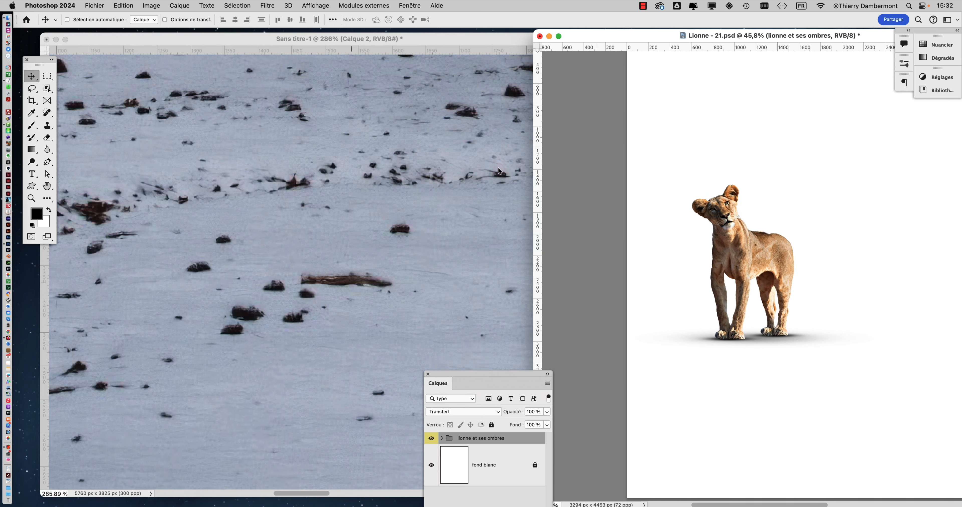
{"action": "left_click_drag", "start_coordinate": [462, 382], "coordinate": [594, 172]}
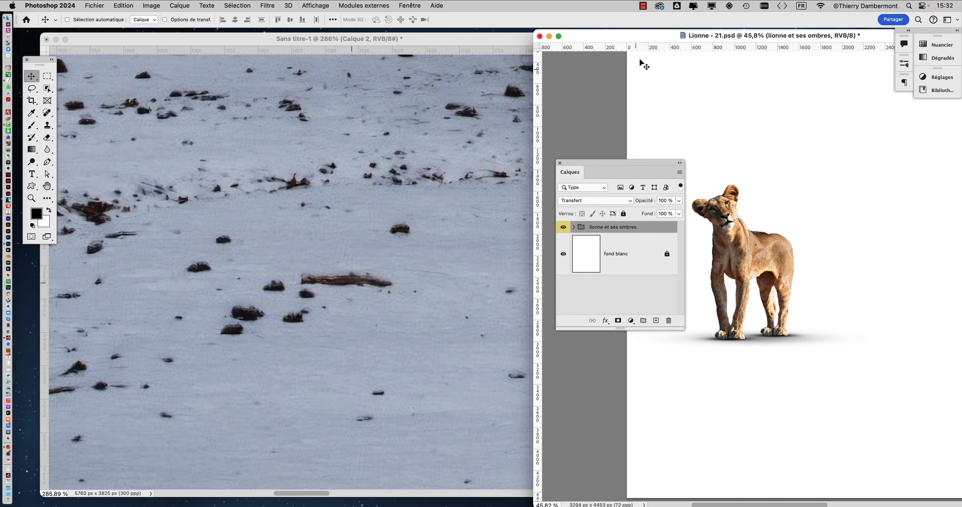
{"action": "left_click_drag", "start_coordinate": [644, 36], "coordinate": [638, 39]}
{"action": "left_click_drag", "start_coordinate": [581, 163], "coordinate": [523, 148]}
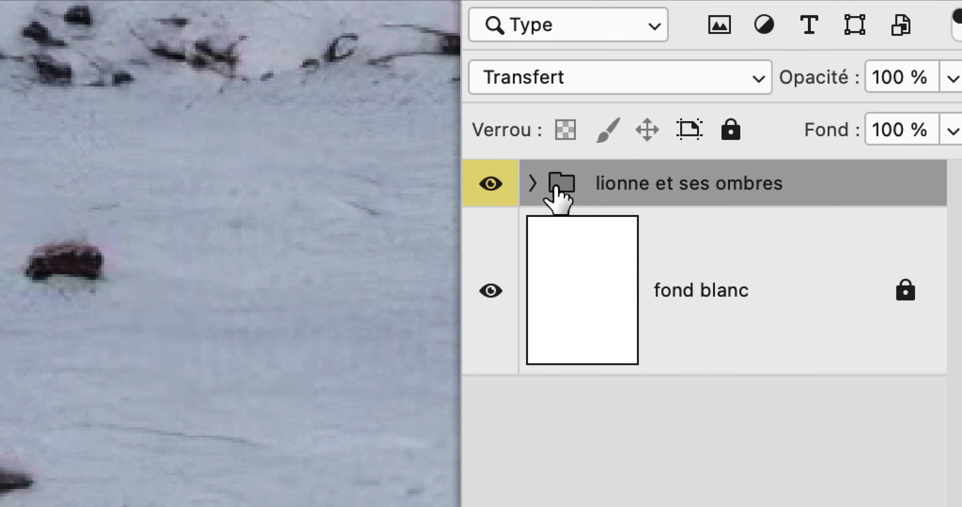
Copy the "lionne et ses ombres" group into Sans titre-1 and display the composite in full-screen mode with menus
{"action": "left_click_drag", "start_coordinate": [554, 188], "coordinate": [383, 178]}
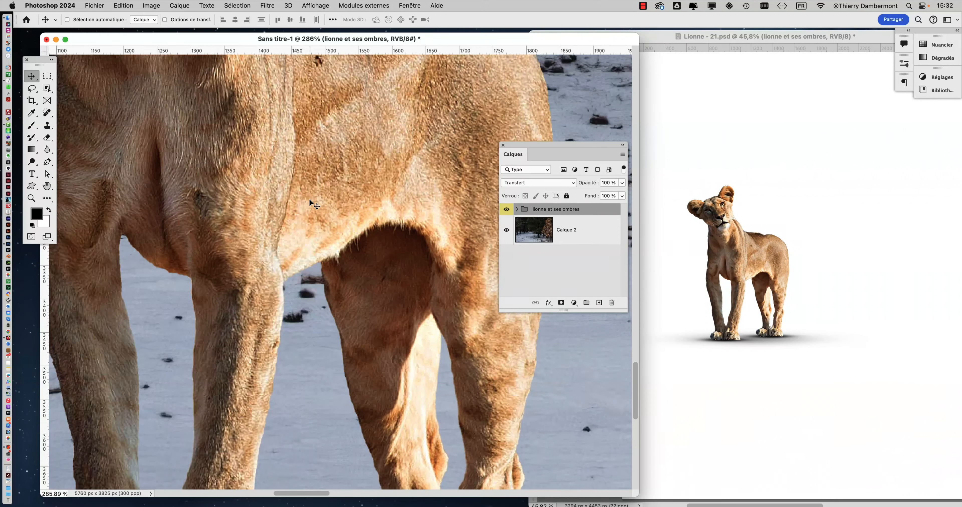
{"action": "key", "text": "f"}
{"action": "scroll", "coordinate": [396, 252], "scroll_direction": "down", "scroll_amount": 10}
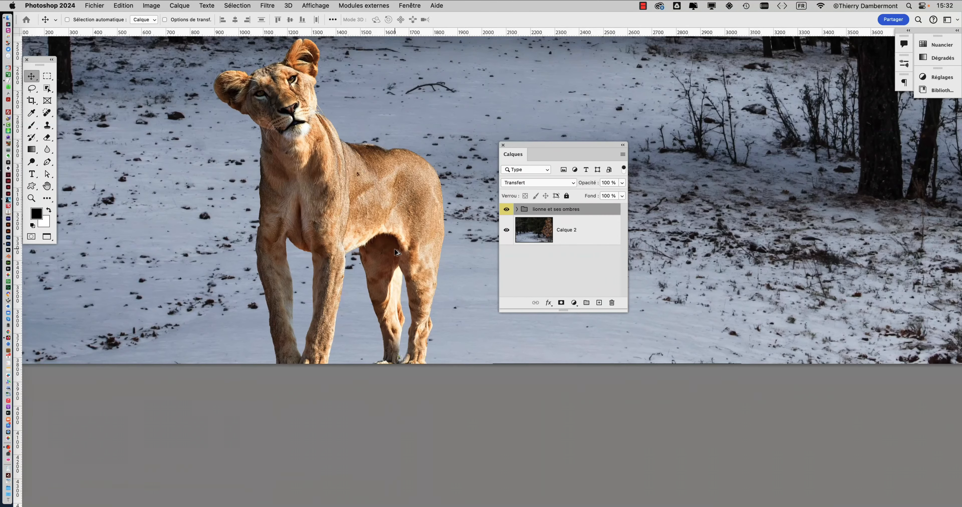
{"action": "scroll", "coordinate": [396, 253], "scroll_direction": "down", "scroll_amount": 5}
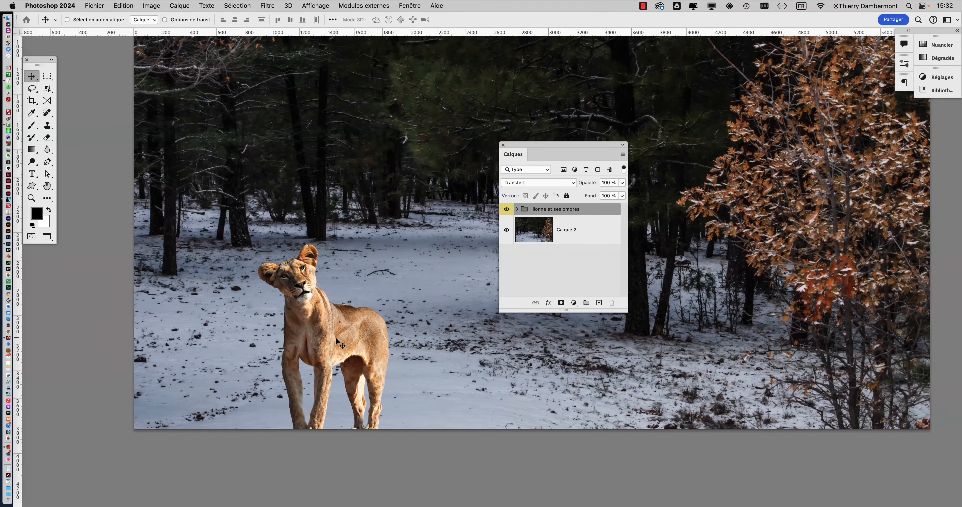
Position the lioness with all her paws on the snowy path in the left part of the image, and check her face up close
{"action": "left_click_drag", "start_coordinate": [336, 337], "coordinate": [381, 243]}
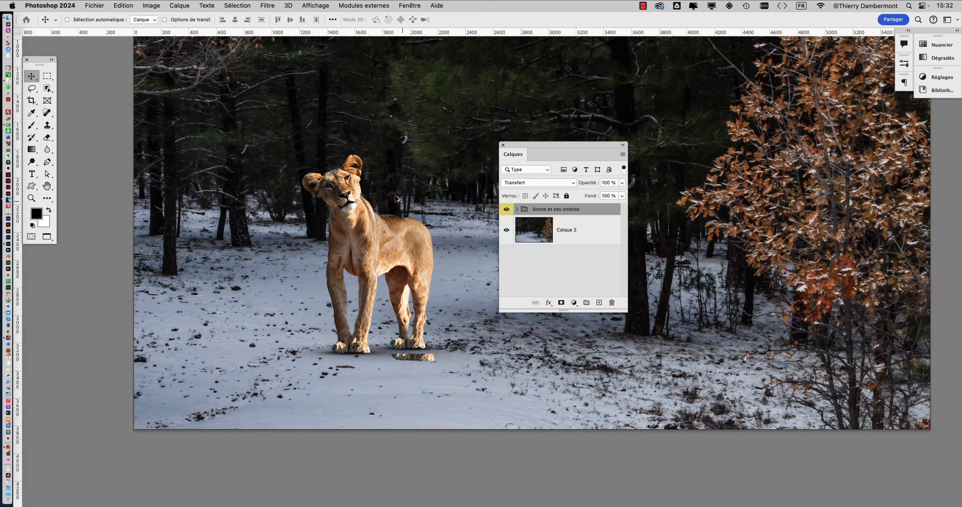
{"action": "scroll", "coordinate": [348, 175], "scroll_direction": "up", "scroll_amount": 10}
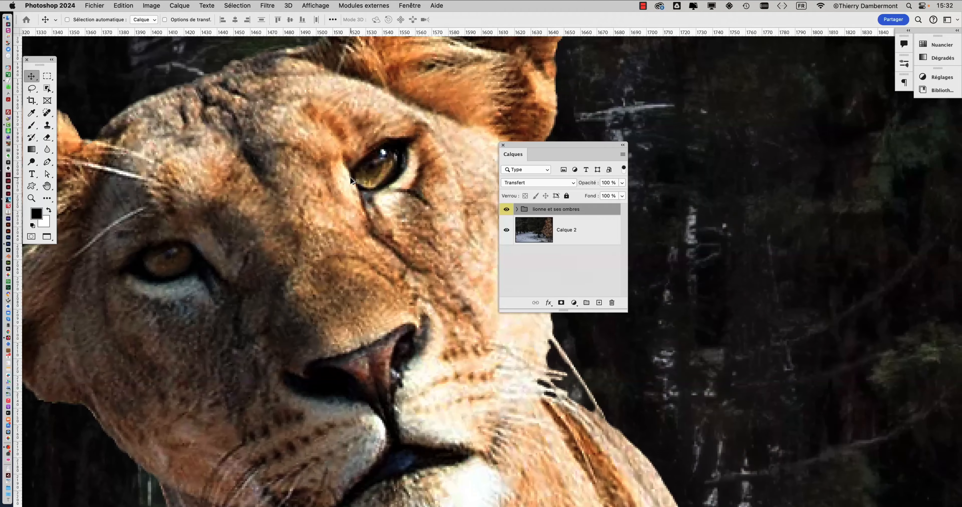
{"action": "scroll", "coordinate": [351, 178], "scroll_direction": "down", "scroll_amount": 8}
{"action": "scroll", "coordinate": [349, 180], "scroll_direction": "down", "scroll_amount": 5}
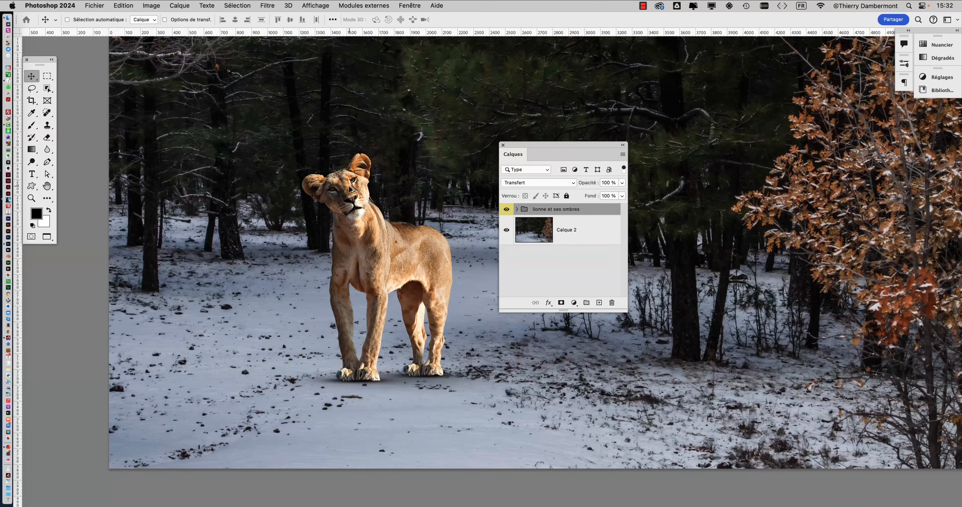
{"action": "left_click_drag", "start_coordinate": [374, 239], "coordinate": [260, 259]}
Save the composite as "nouvelle foret - 01.psd" in Photoshop format in the "décors de départ" folder
{"action": "left_click", "coordinate": [91, 5]}
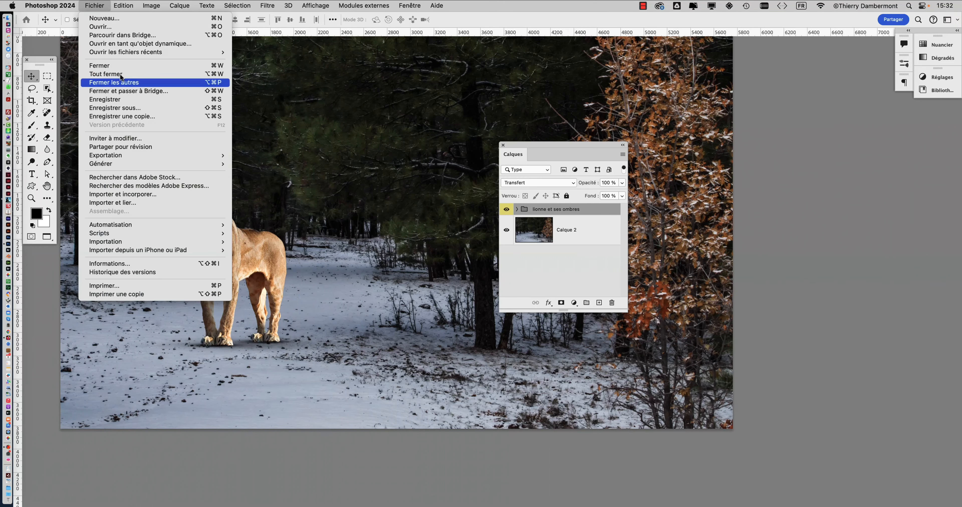
{"action": "left_click", "coordinate": [125, 112]}
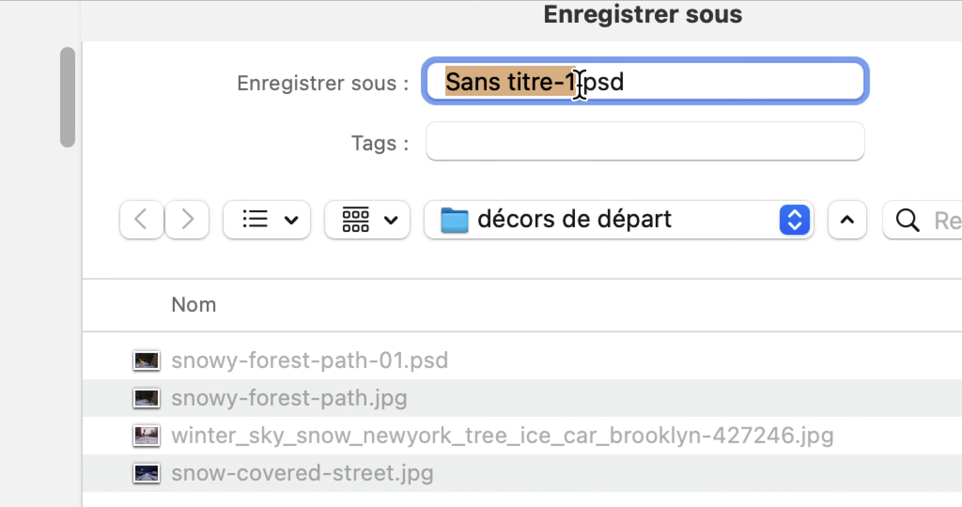
{"action": "type", "text": "nouvelle foret "}
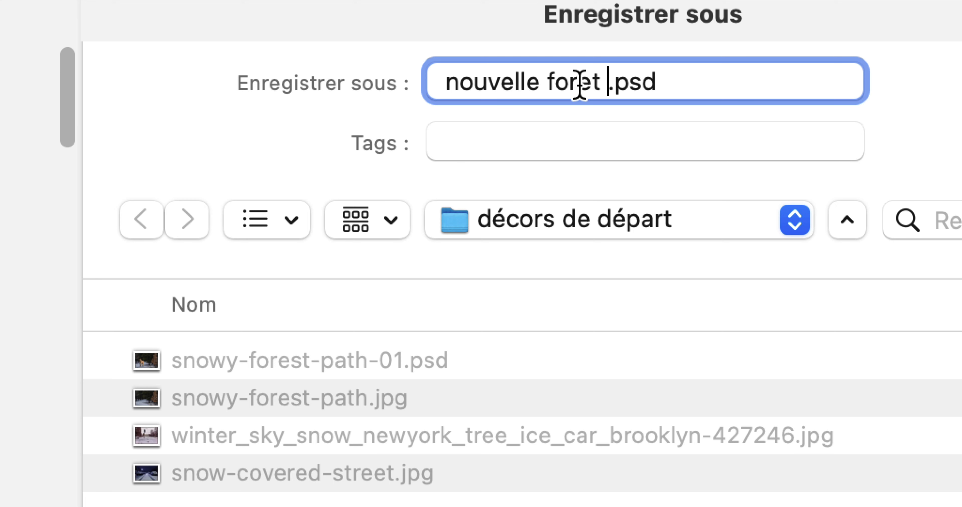
{"action": "type", "text": "- 01"}
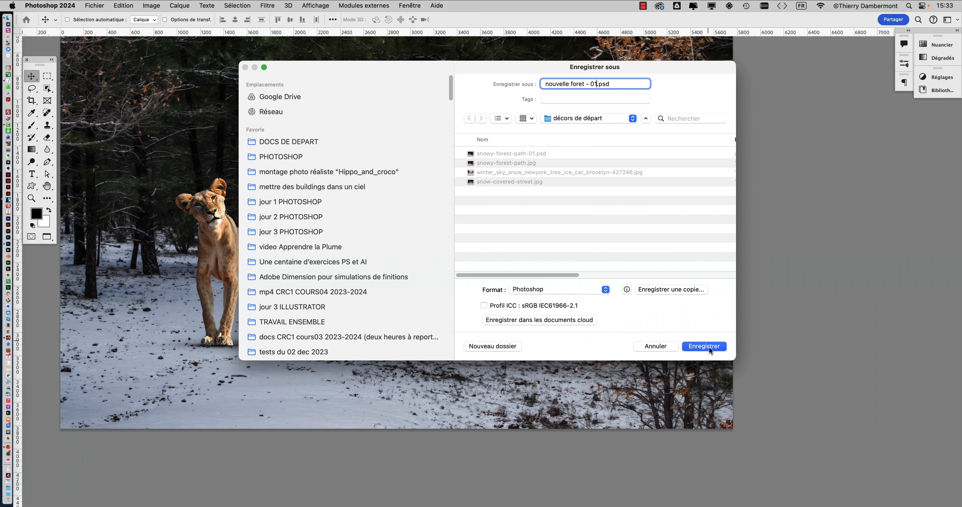
{"action": "left_click", "coordinate": [709, 347]}
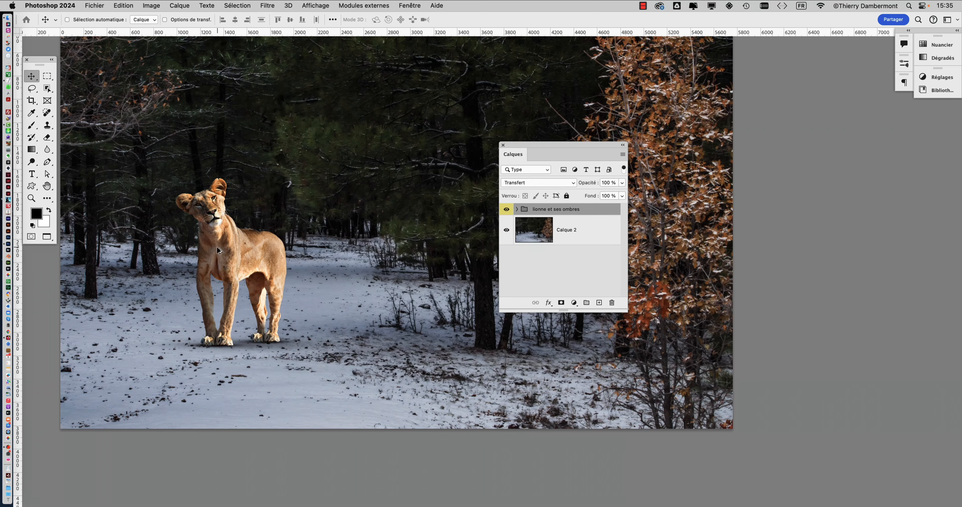
Move the lioness group farther right along the snowy path, and shift the Layers panel aside to uncover the composite
{"action": "scroll", "coordinate": [218, 250], "scroll_direction": "up", "scroll_amount": 3}
{"action": "left_click_drag", "start_coordinate": [239, 259], "coordinate": [336, 193]}
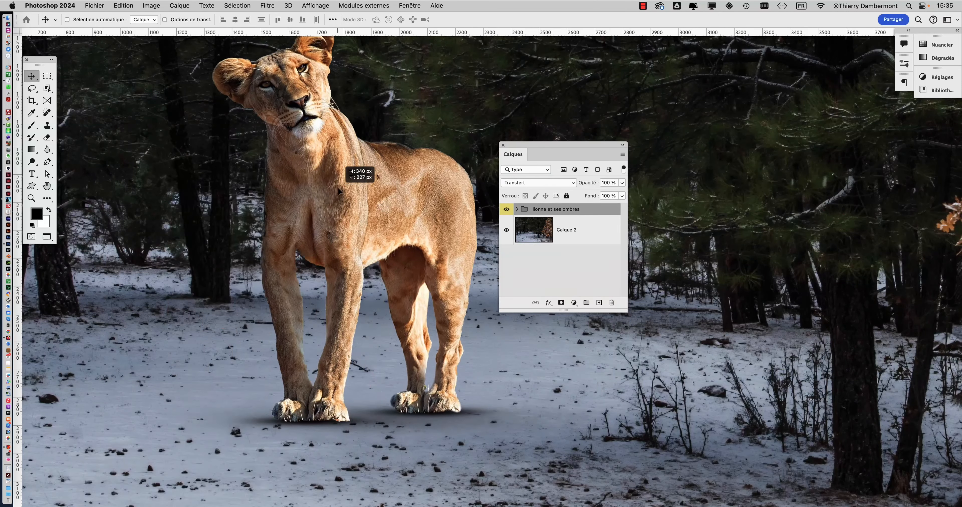
{"action": "scroll", "coordinate": [388, 278], "scroll_direction": "down", "scroll_amount": 3}
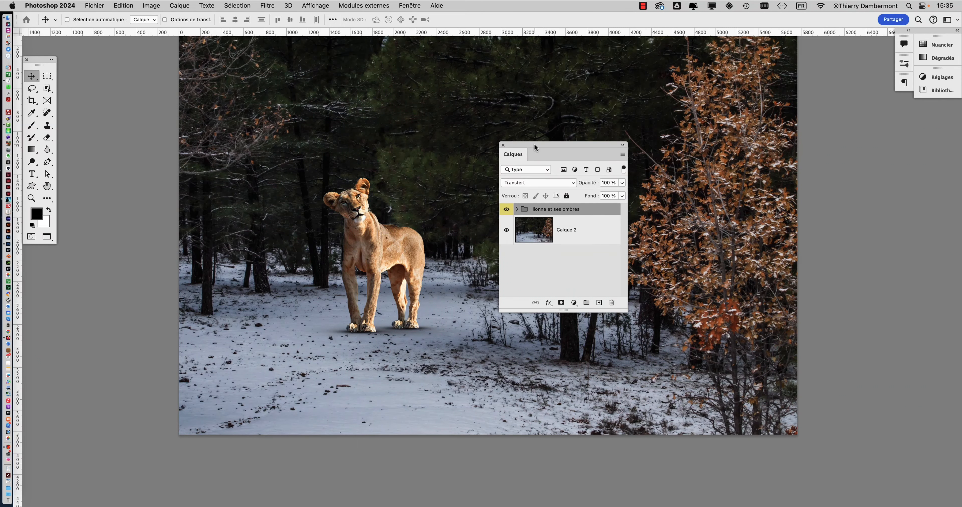
{"action": "left_click_drag", "start_coordinate": [534, 144], "coordinate": [654, 134]}
{"action": "scroll", "coordinate": [498, 248], "scroll_direction": "down", "scroll_amount": 1}
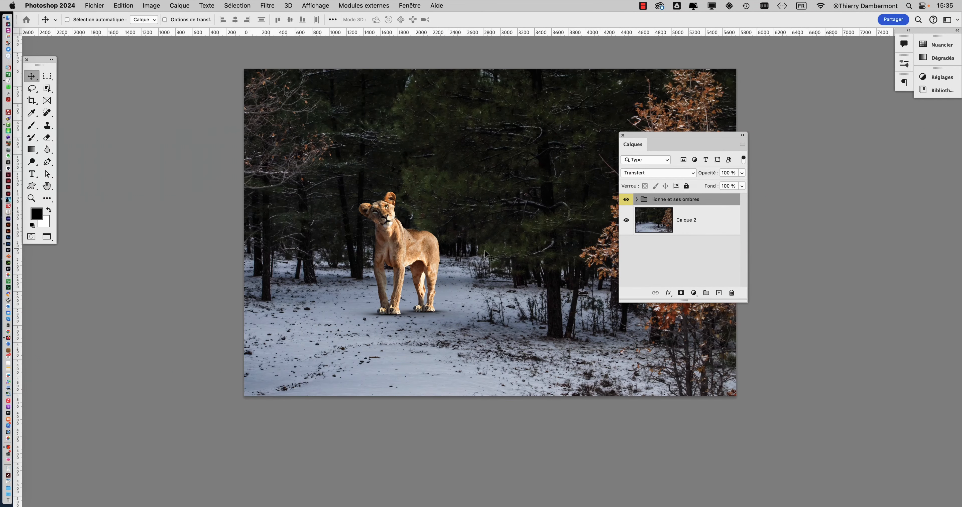
{"action": "left_click_drag", "start_coordinate": [362, 246], "coordinate": [284, 238]}
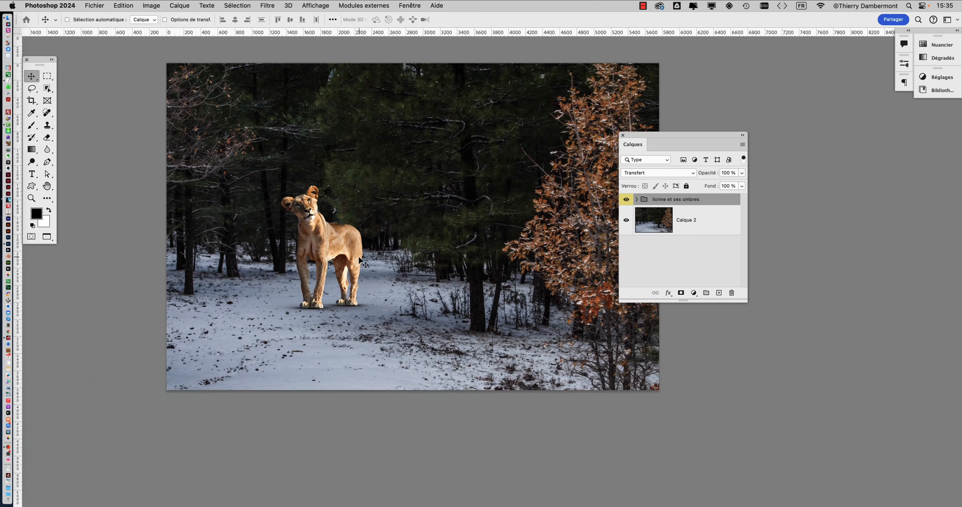
Try flipping the whole canvas horizontally, and undo the flip
{"action": "left_click", "coordinate": [151, 6]}
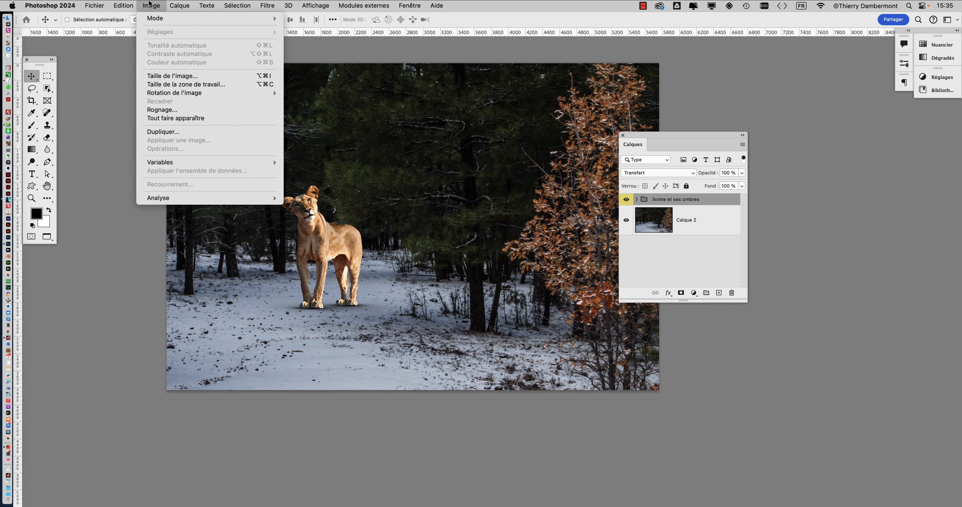
{"action": "mouse_move", "coordinate": [165, 93]}
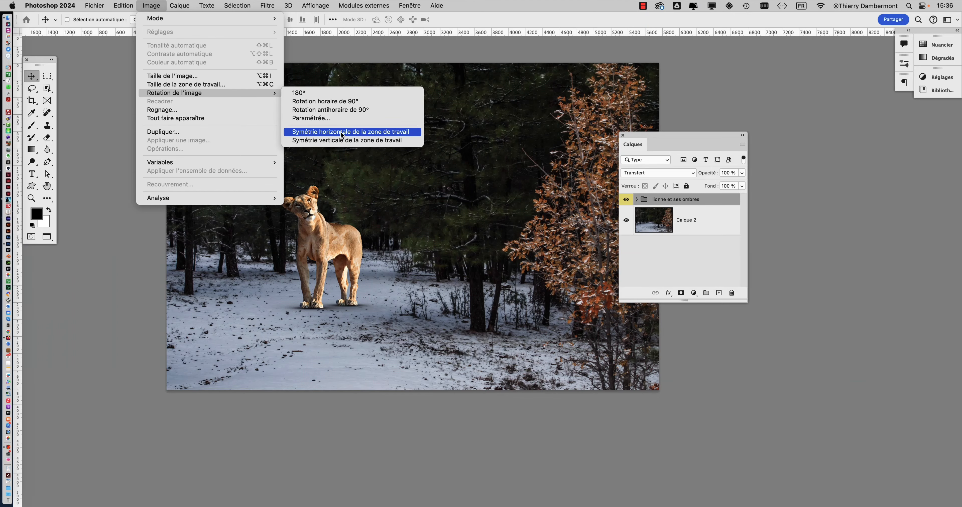
{"action": "left_click", "coordinate": [341, 131]}
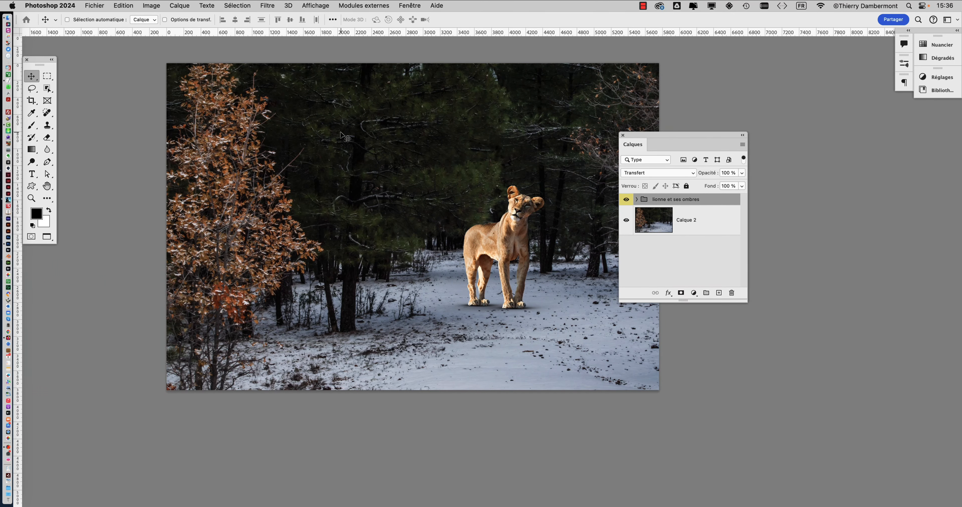
{"action": "key", "text": "super"}
{"action": "key", "text": "super+z"}
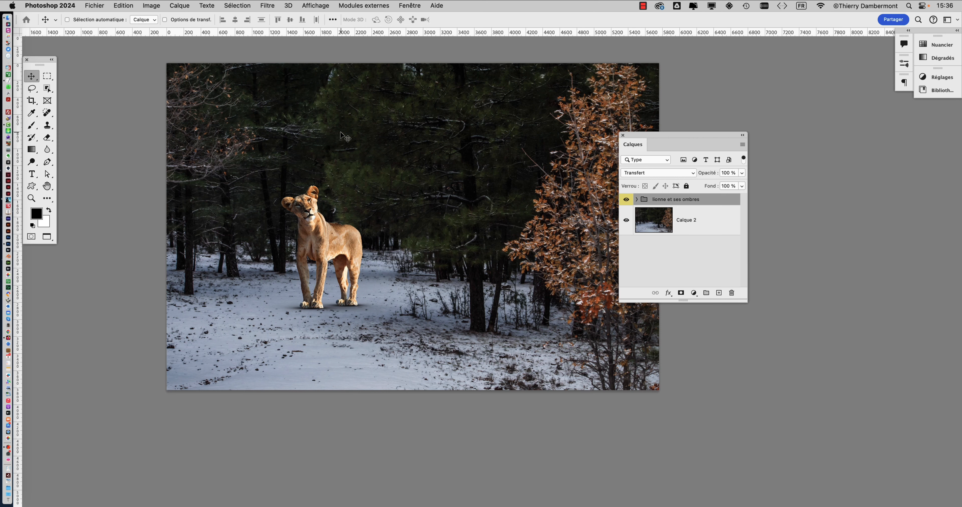
Flip only the "lionne et ses ombres" group horizontally and inspect the mirrored lioness up close
{"action": "left_click", "coordinate": [131, 5]}
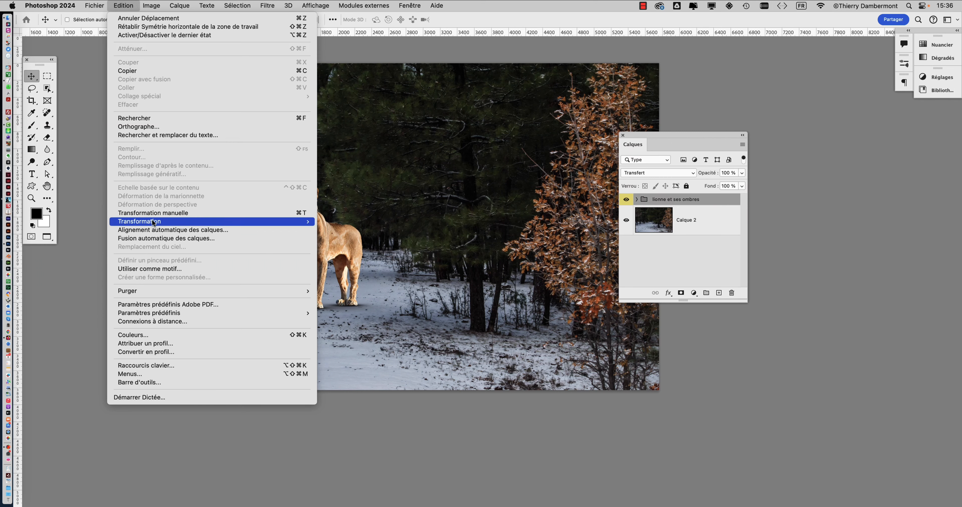
{"action": "mouse_move", "coordinate": [181, 223]}
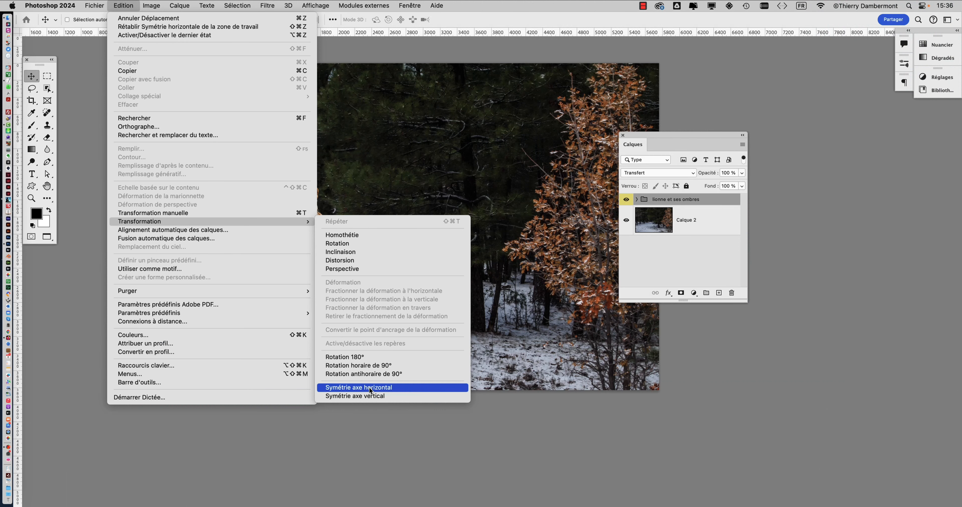
{"action": "left_click", "coordinate": [369, 387]}
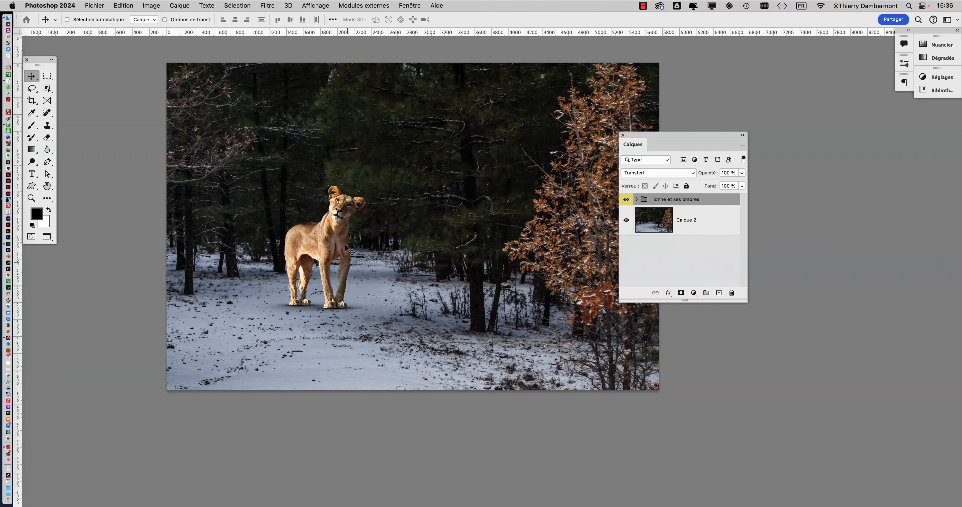
{"action": "scroll", "coordinate": [334, 226], "scroll_direction": "up", "scroll_amount": 3}
{"action": "scroll", "coordinate": [334, 228], "scroll_direction": "up", "scroll_amount": 3}
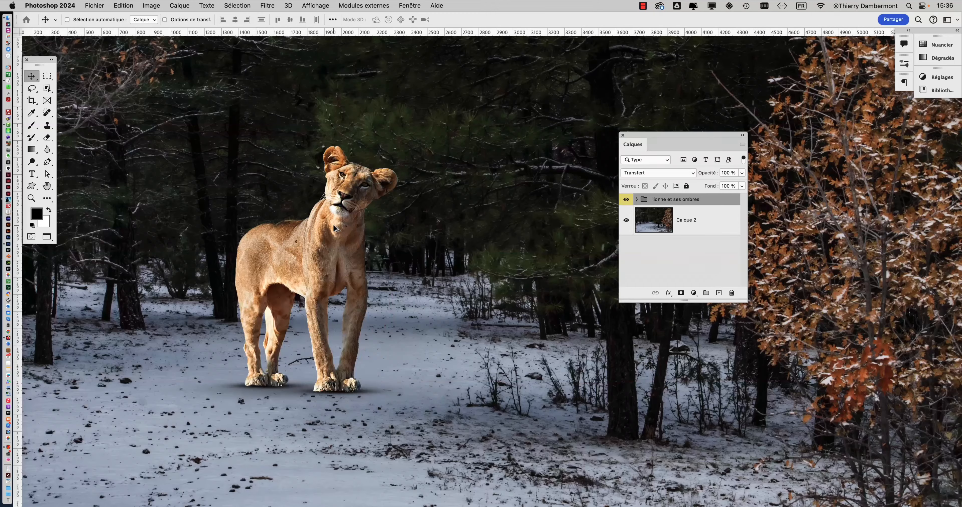
{"action": "scroll", "coordinate": [332, 228], "scroll_direction": "down", "scroll_amount": 5}
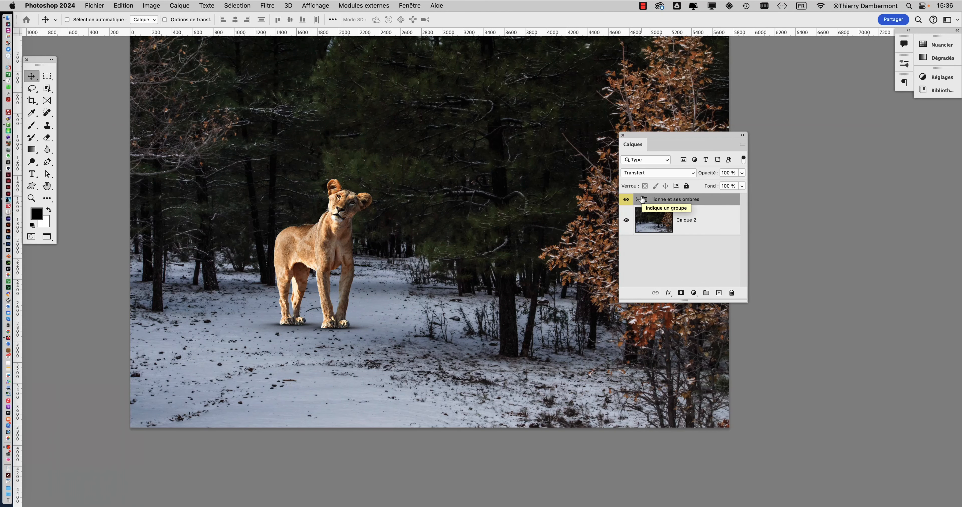
Move the mirrored lioness group left and slightly down on the snowy path, near the trees at the left edge
{"action": "scroll", "coordinate": [357, 233], "scroll_direction": "up", "scroll_amount": 2}
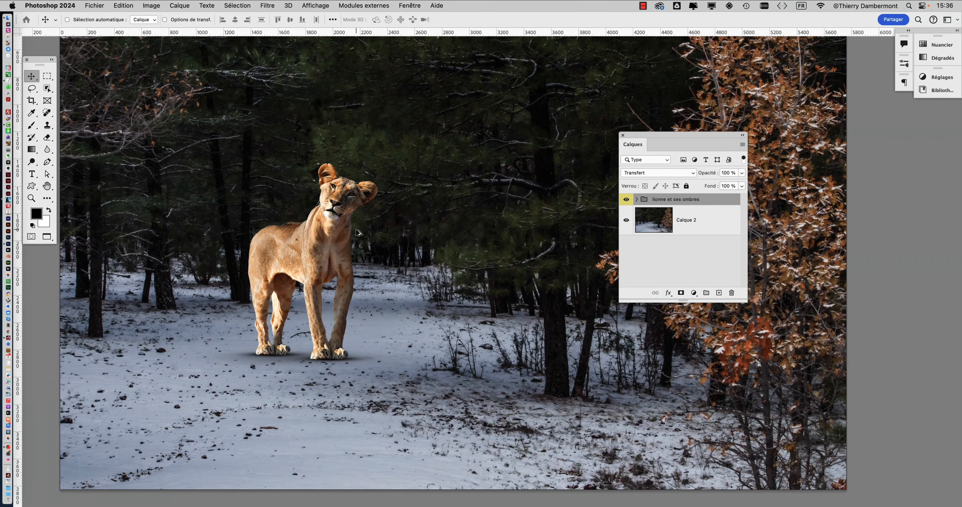
{"action": "left_click_drag", "start_coordinate": [322, 246], "coordinate": [257, 254]}
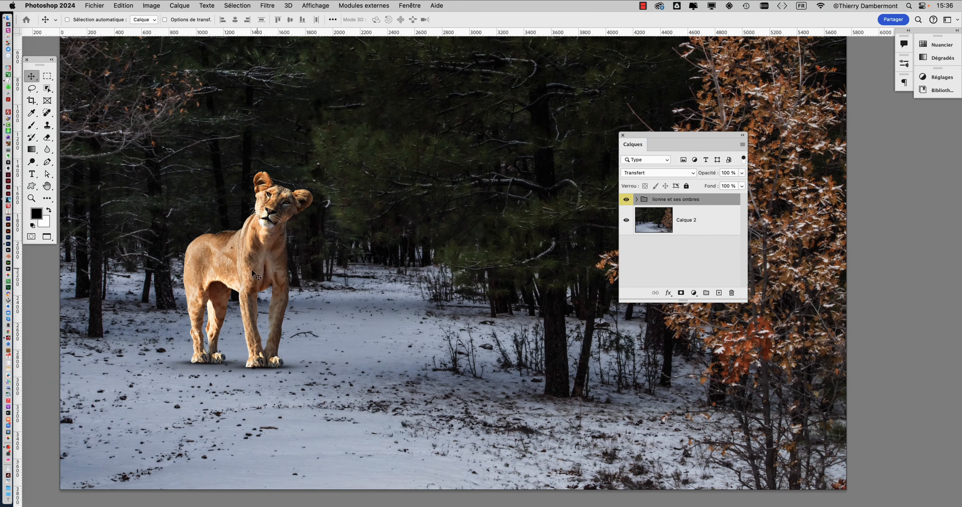
{"action": "scroll", "coordinate": [342, 288], "scroll_direction": "down", "scroll_amount": 1}
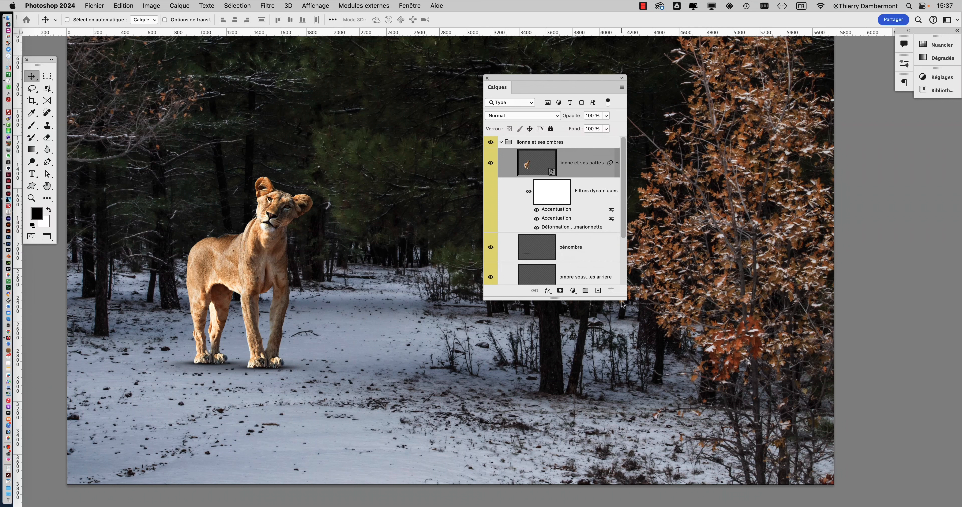
Reopen the Puppet Warp smart filter on the "lionne et ses pattes" layer and rotate the pin at the lioness's throat to -50°
{"action": "left_click_drag", "start_coordinate": [637, 303], "coordinate": [787, 360]}
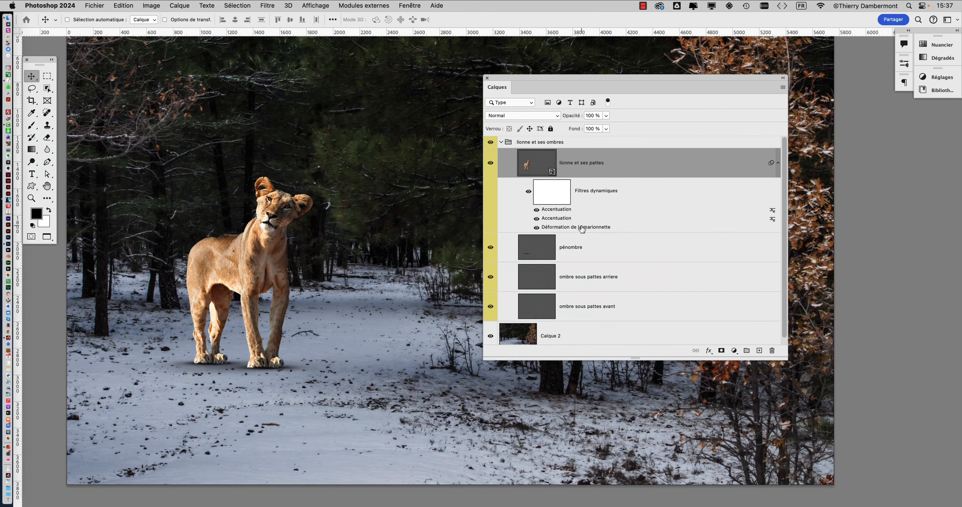
{"action": "double_click", "coordinate": [580, 226]}
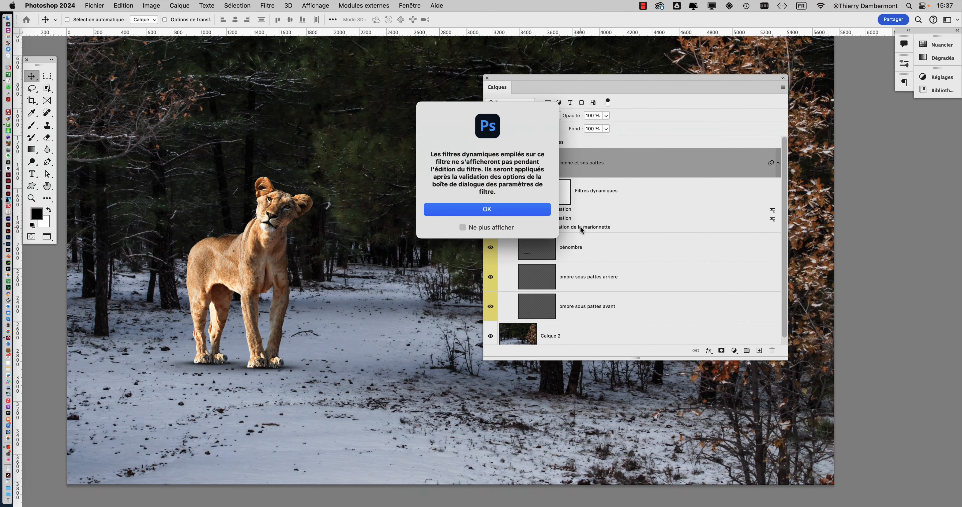
{"action": "left_click", "coordinate": [514, 209]}
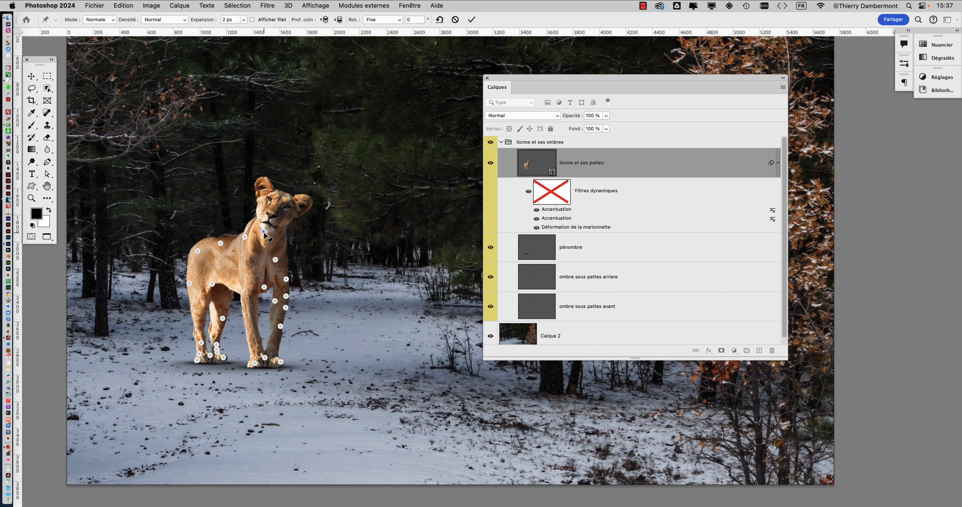
{"action": "left_click_drag", "start_coordinate": [263, 233], "coordinate": [266, 235]}
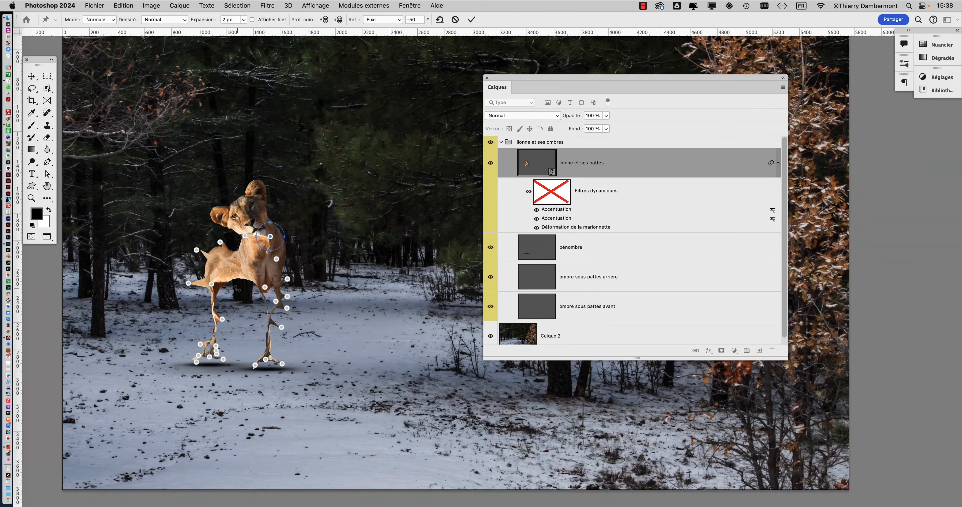
{"action": "scroll", "coordinate": [236, 286], "scroll_direction": "up", "scroll_amount": 2}
{"action": "scroll", "coordinate": [236, 288], "scroll_direction": "up", "scroll_amount": 3}
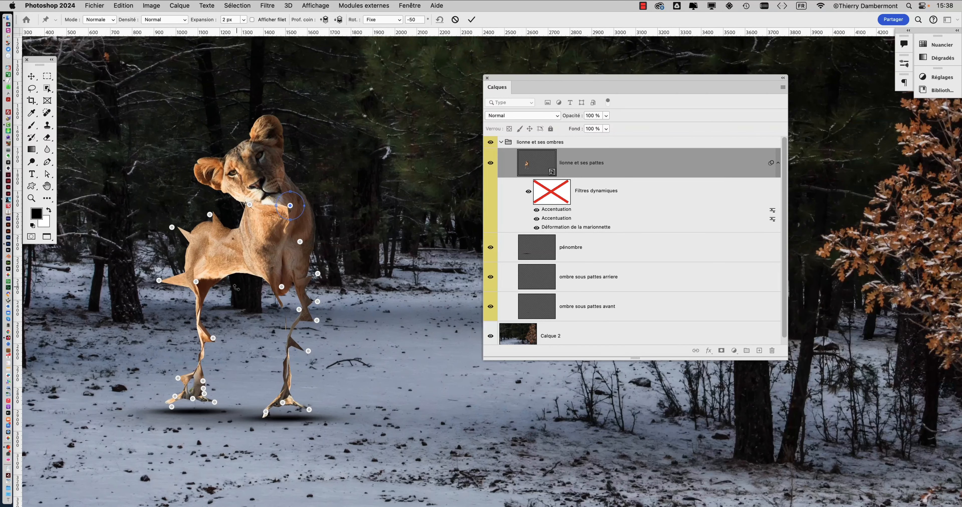